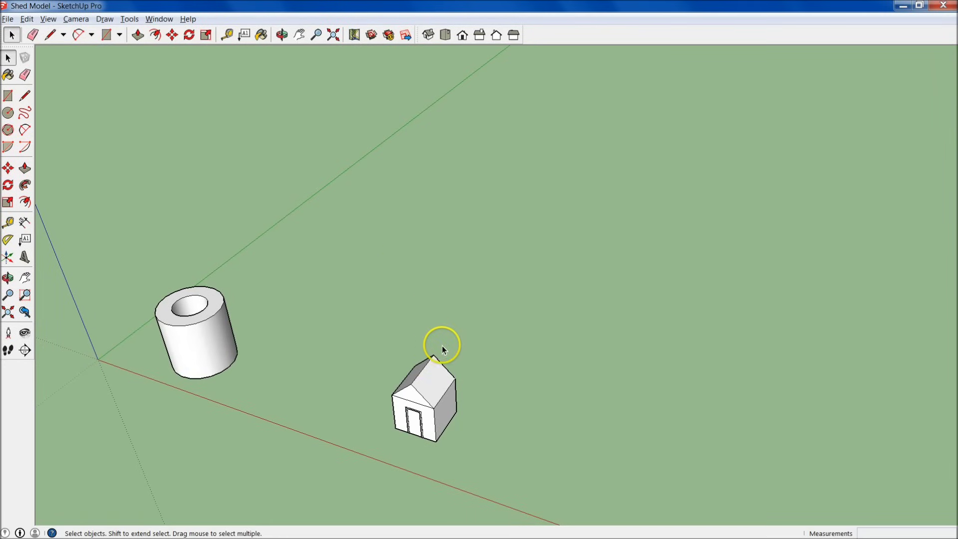
# Step: Delete the hollow cylinder near the origin
pyautogui.moveTo(96, 196); pyautogui.dragTo(269, 424)
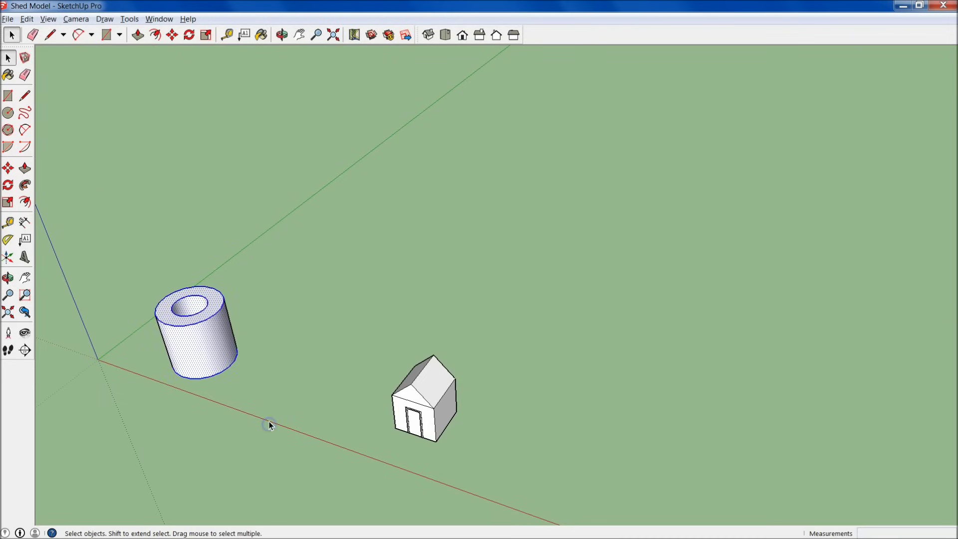
pyautogui.press('Delete')
# Step: Move the whole shed about 92' back across the ground, away from its current spot
pyautogui.moveTo(331, 316); pyautogui.dragTo(500, 487)
pyautogui.press('m')
pyautogui.click(429, 440)
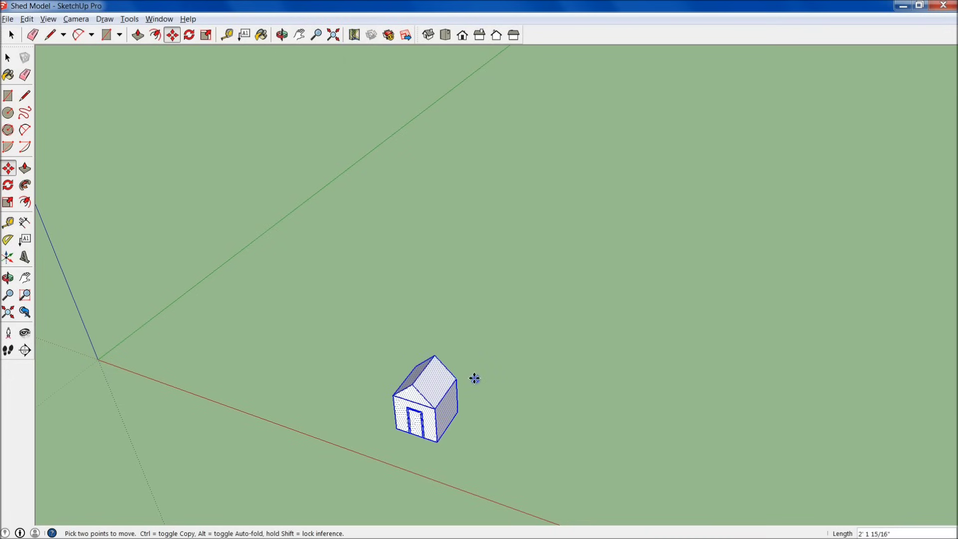
pyautogui.click(530, 321)
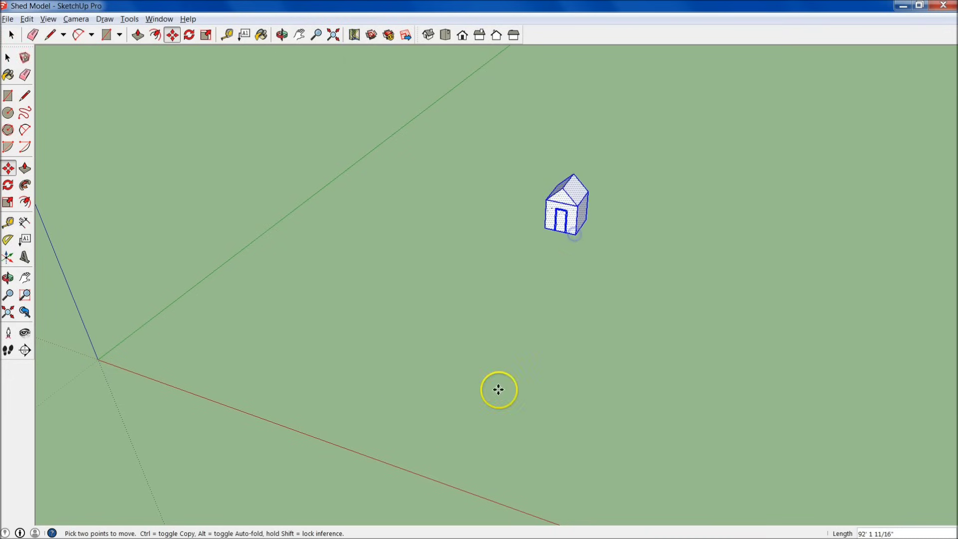
pyautogui.press('space')
pyautogui.moveTo(530, 321); pyautogui.dragTo(556, 311, button='middle')
pyautogui.click(557, 310)
pyautogui.moveTo(481, 331); pyautogui.dragTo(595, 325, button='middle')
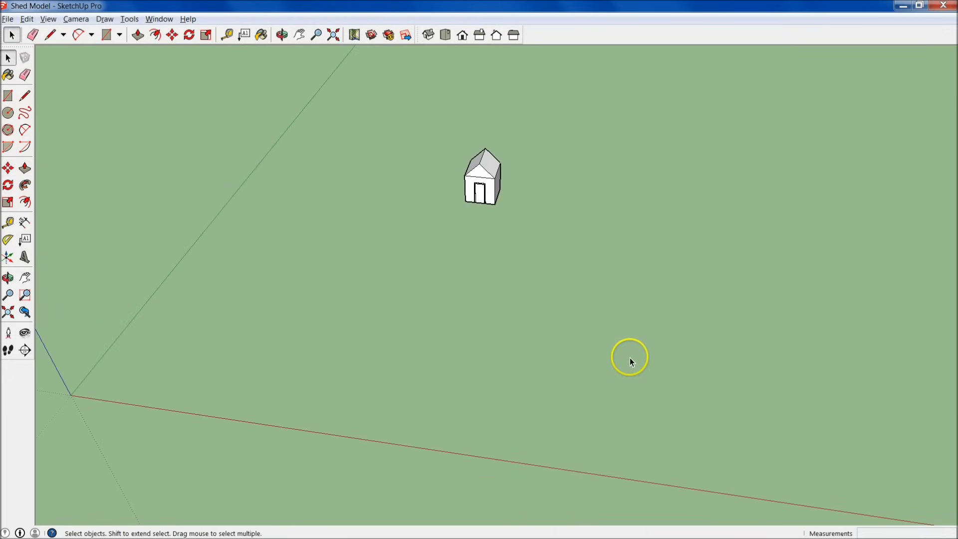
# Step: Draw a 10 x 10 inch rectangle on the open ground in front of the shed
pyautogui.click(8, 97)
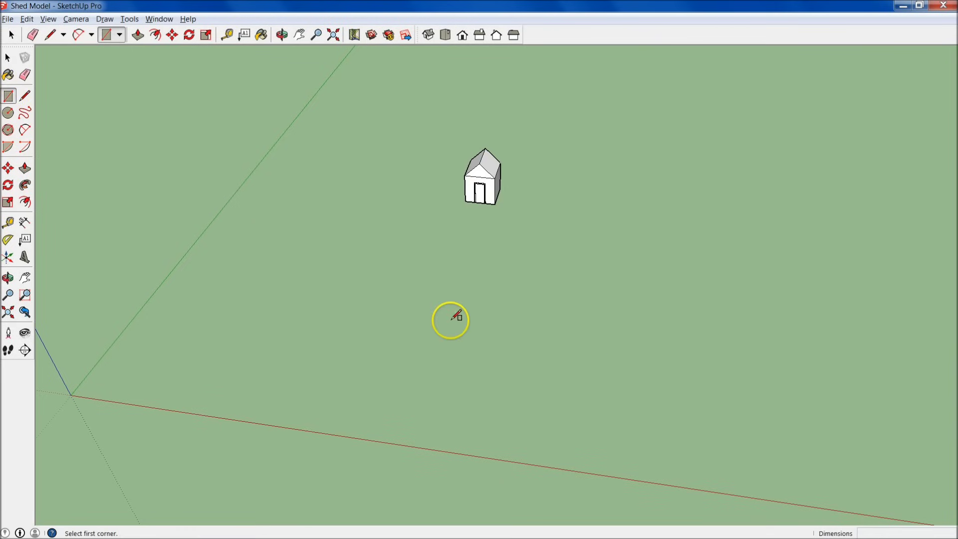
pyautogui.click(479, 321)
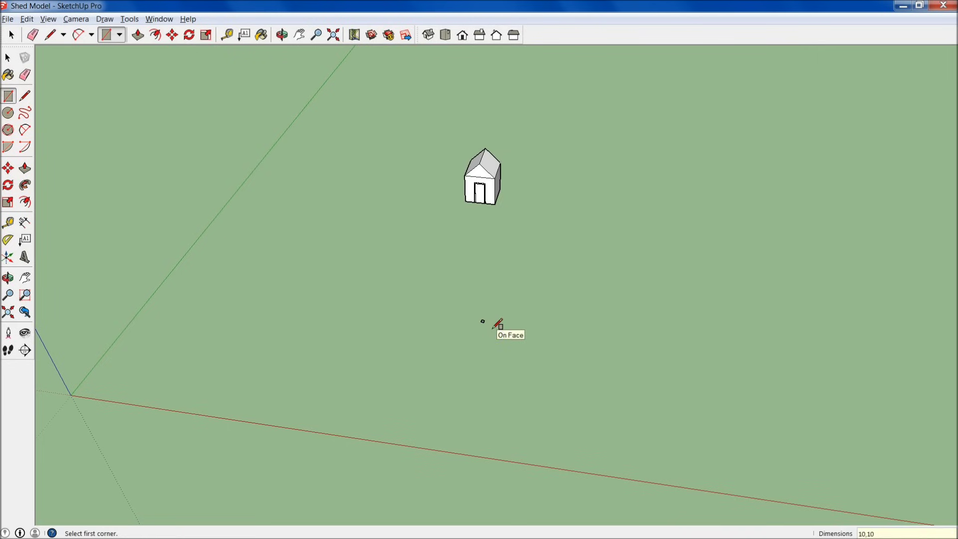
pyautogui.scroll(15, 497, 324)
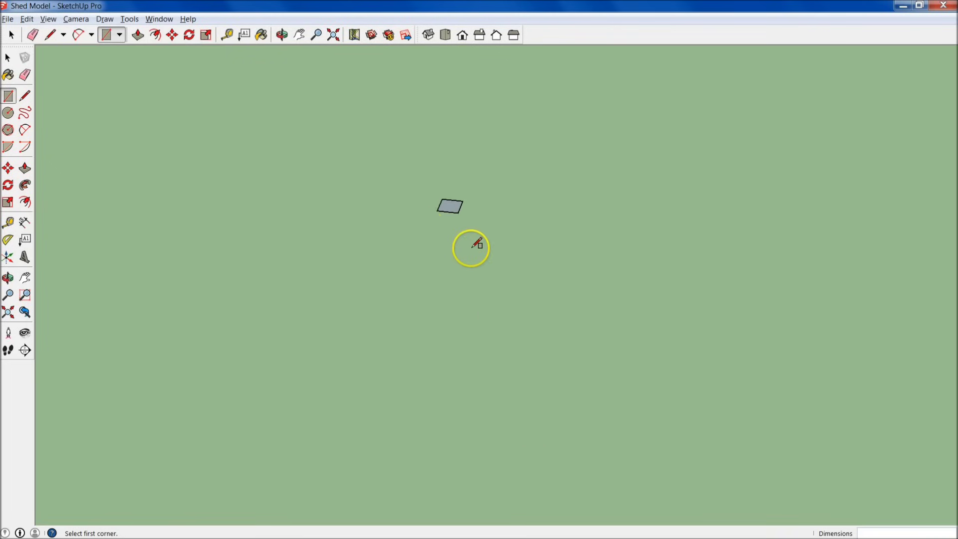
pyautogui.press('o')
pyautogui.scroll(-10, 338, 175)
pyautogui.keyDown('shift'); pyautogui.moveTo(248, 352); pyautogui.dragTo(389, 348); pyautogui.keyUp('shift')
pyautogui.press('r')
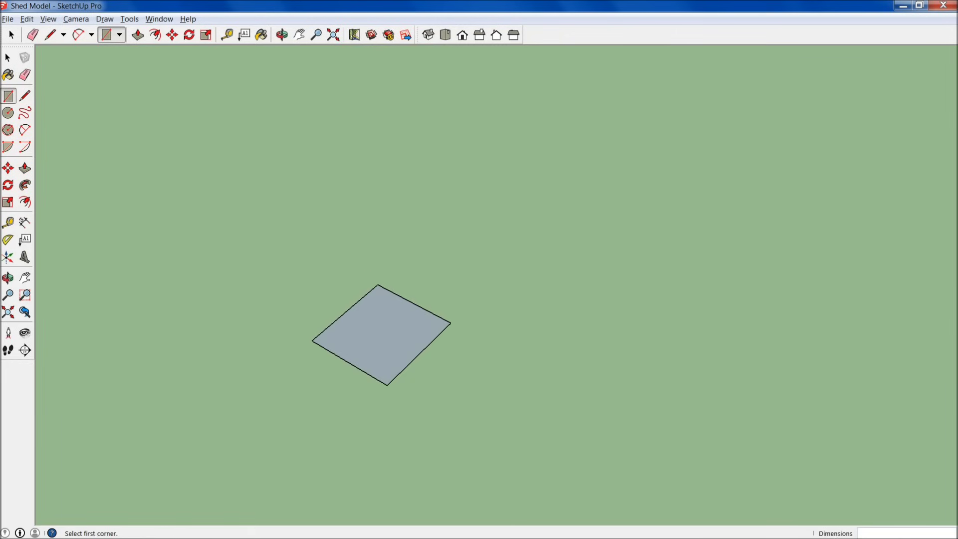
# Step: Push/Pull the rectangle up 120 inches to form a tall post
pyautogui.click(25, 172)
pyautogui.moveTo(385, 325); pyautogui.dragTo(402, 95)
pyautogui.write('120')
pyautogui.press('Return')
pyautogui.scroll(-6, 413, 170)
pyautogui.press('space')
pyautogui.click(432, 248)
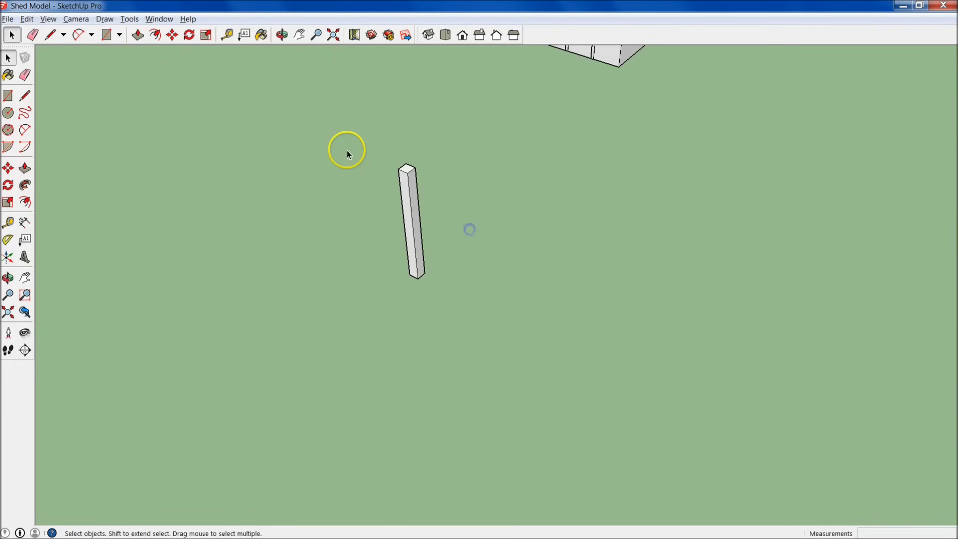
# Step: Move the ungrouped post against the shed's front wall, between the door and the corner
pyautogui.scroll(3, 406, 158)
pyautogui.scroll(-4, 349, 130)
pyautogui.moveTo(319, 92); pyautogui.dragTo(476, 404)
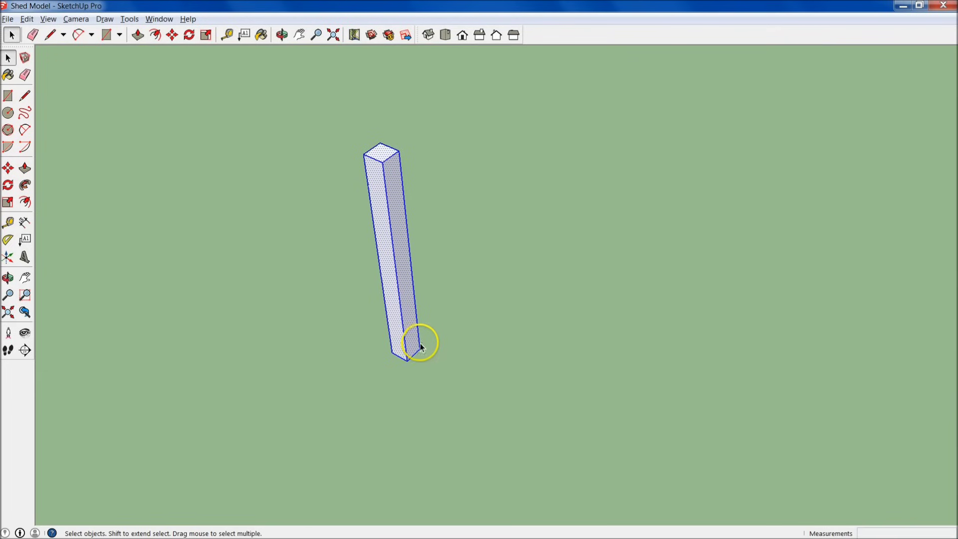
pyautogui.press('m')
pyautogui.click(420, 344)
pyautogui.scroll(-5, 571, 171)
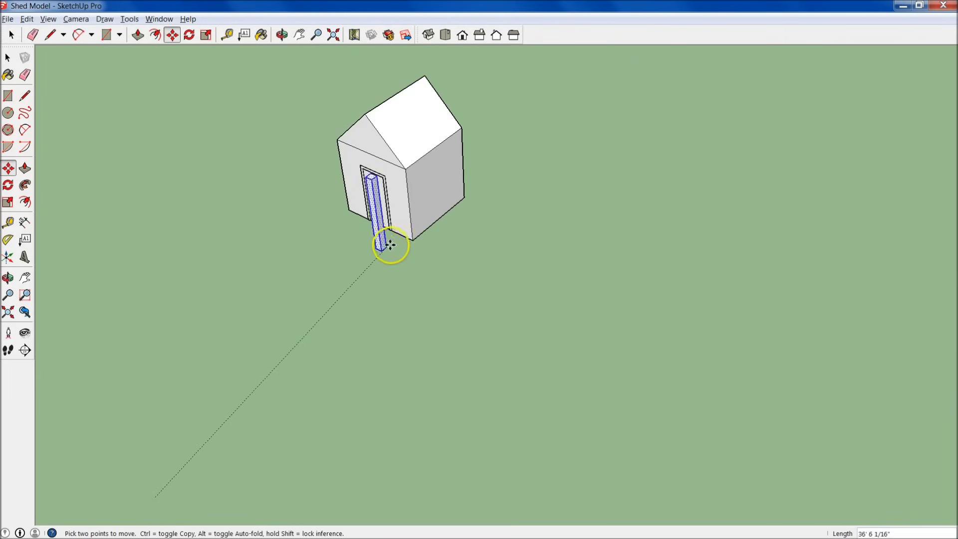
pyautogui.click(408, 238)
pyautogui.scroll(5, 417, 224)
pyautogui.moveTo(423, 186); pyautogui.dragTo(519, 299, button='middle')
pyautogui.press('space')
pyautogui.click(519, 298)
# Step: Try to move the ungrouped post away from the shed's front wall, then cancel the move
pyautogui.click(380, 226)
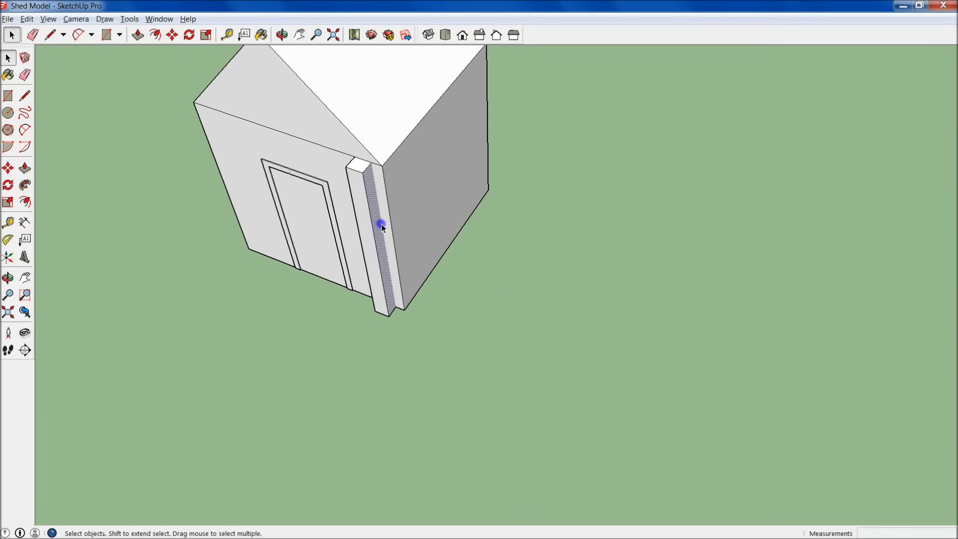
pyautogui.moveTo(339, 138); pyautogui.dragTo(458, 382)
pyautogui.press('m')
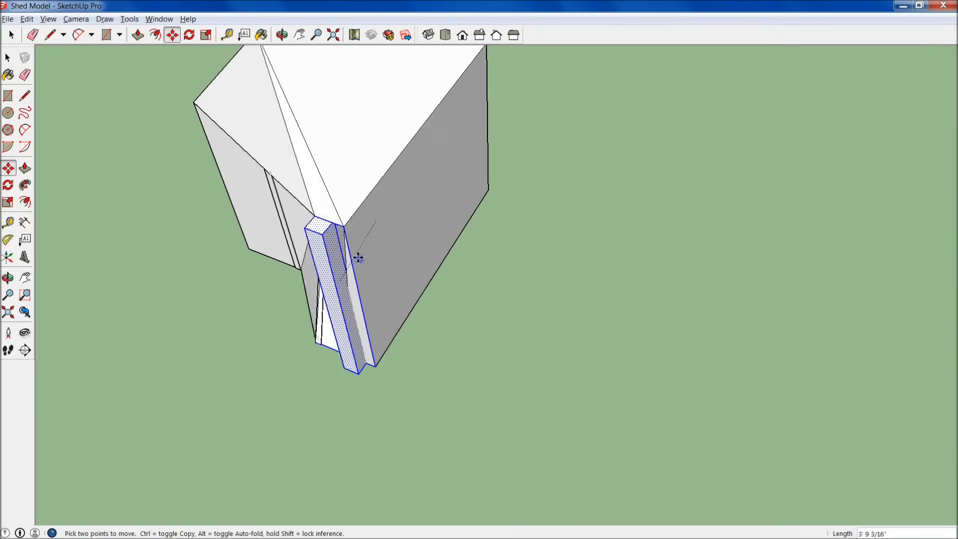
pyautogui.click(362, 248)
pyautogui.press('Escape')
pyautogui.click(441, 277)
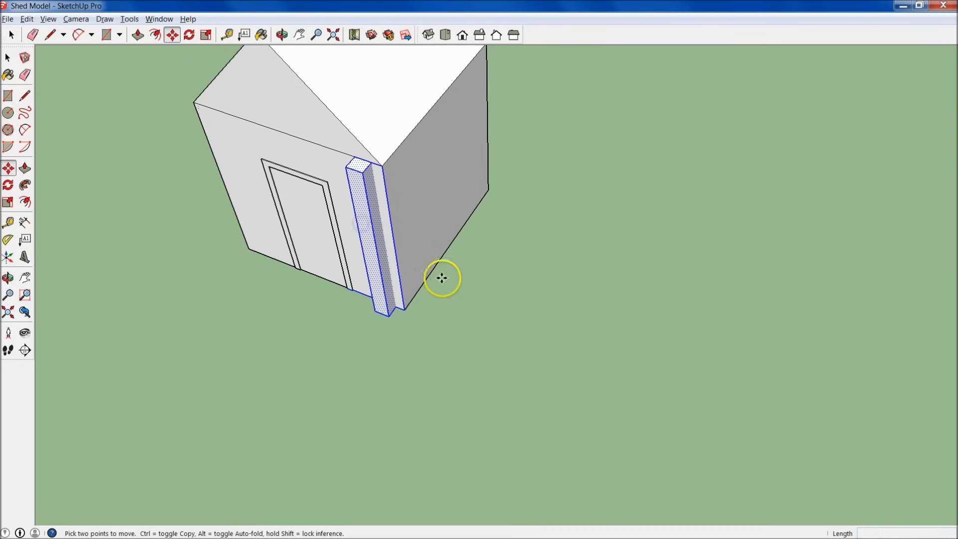
# Step: Undo the post's placement against the wall and move its bottom corner to the shed's front corner
pyautogui.scroll(-5, 412, 244)
pyautogui.click(319, 405)
pyautogui.press('space')
pyautogui.click(306, 390)
pyautogui.scroll(3, 319, 399)
pyautogui.press('m')
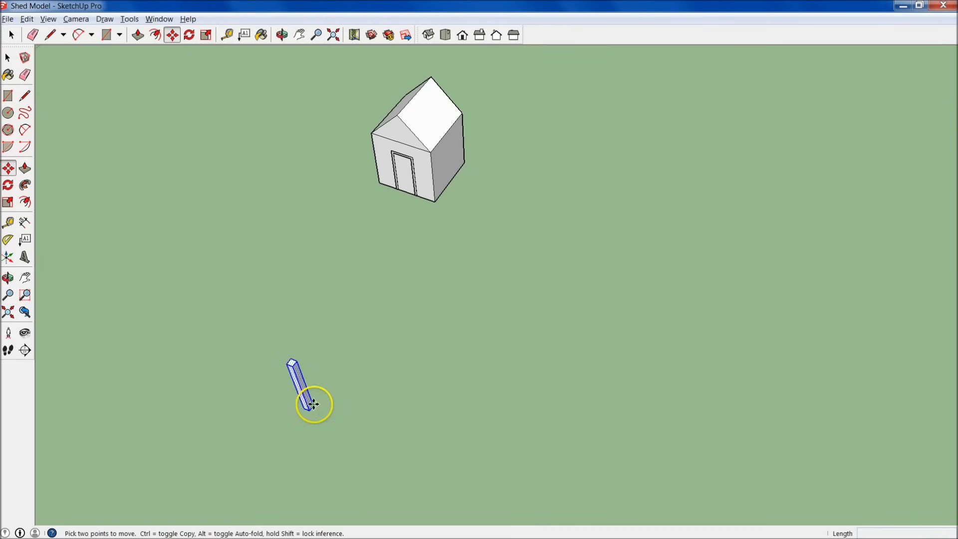
pyautogui.click(313, 404)
pyautogui.click(433, 201)
pyautogui.scroll(3, 448, 205)
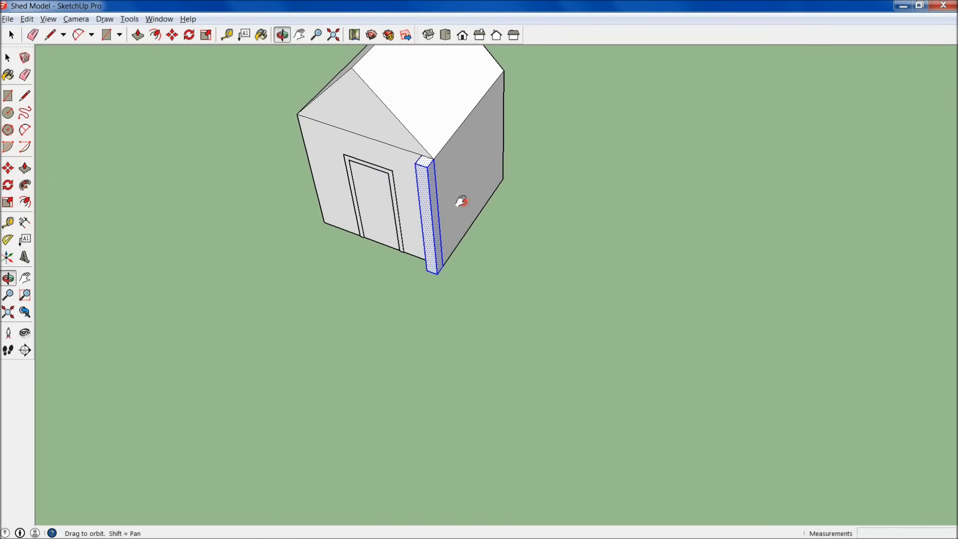
pyautogui.scroll(-1, 517, 329)
pyautogui.click(517, 329)
pyautogui.moveTo(517, 330); pyautogui.dragTo(487, 316, button='middle')
# Step: Try to pull the ungrouped post away from the shed's front corner by its bottom corner
pyautogui.moveTo(426, 206); pyautogui.dragTo(507, 397)
pyautogui.scroll(3, 487, 325)
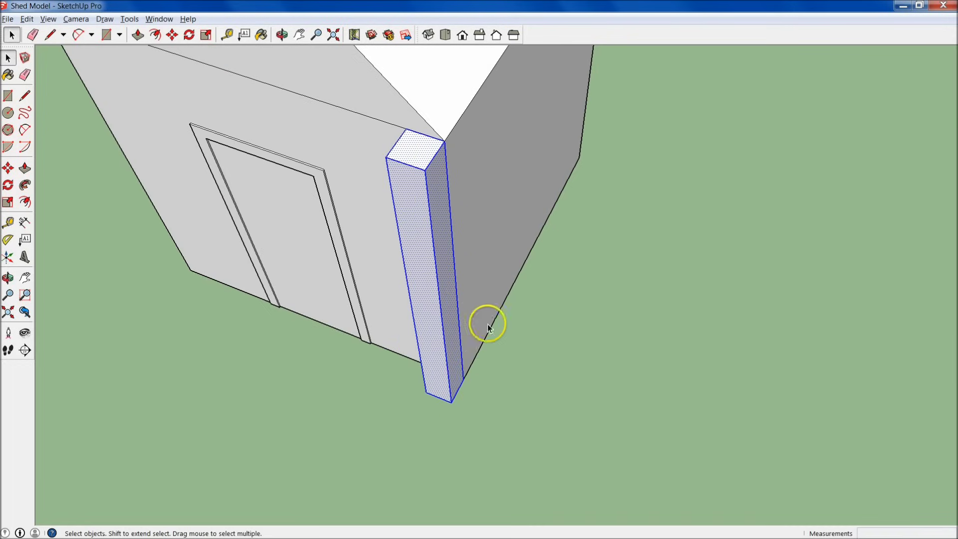
pyautogui.press('m')
pyautogui.click(464, 378)
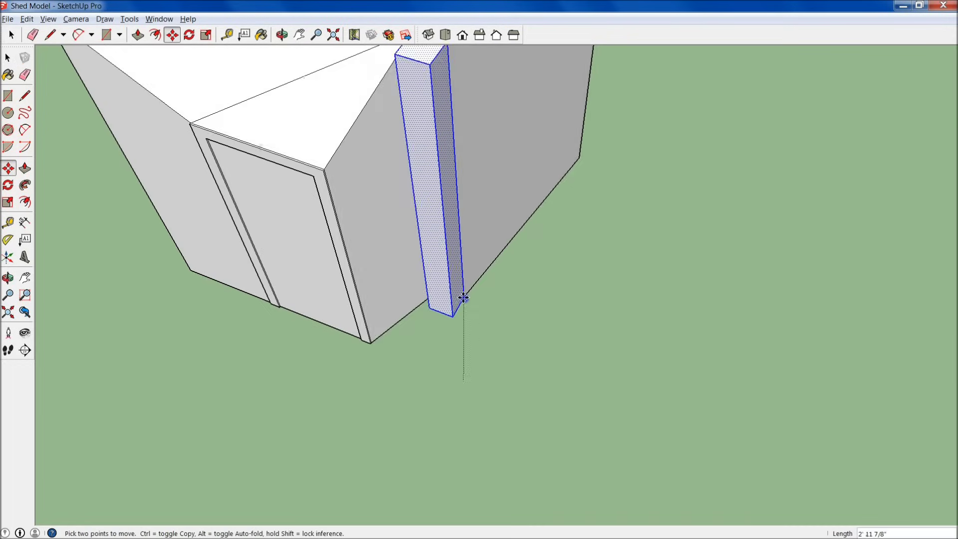
pyautogui.scroll(-5, 441, 332)
pyautogui.moveTo(789, 430); pyautogui.dragTo(563, 241, button='middle')
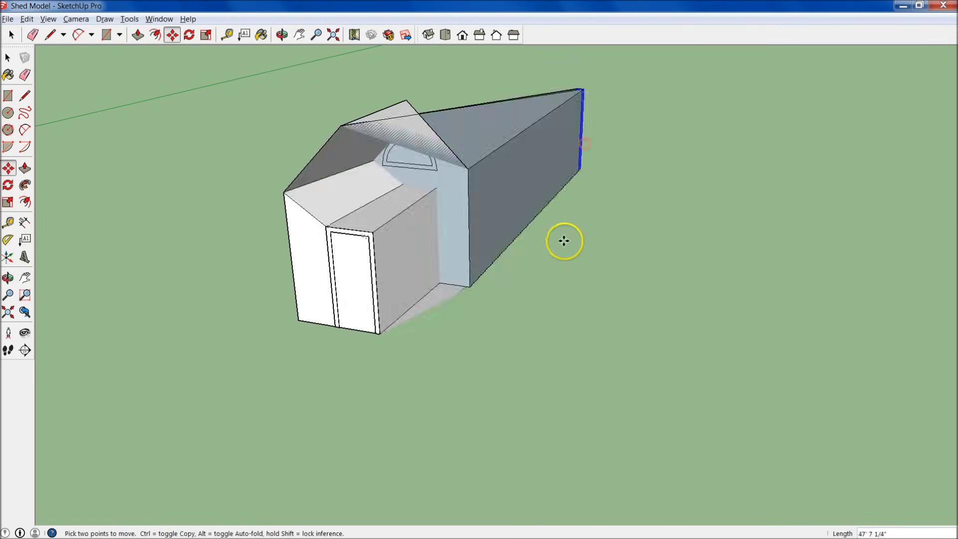
# Step: Undo the post moves back to the free-standing post in front of the shed
pyautogui.click(434, 267)
pyautogui.moveTo(434, 267); pyautogui.dragTo(472, 225, button='middle')
pyautogui.scroll(-3, 499, 250)
pyautogui.click(469, 220)
pyautogui.scroll(-2, 424, 239)
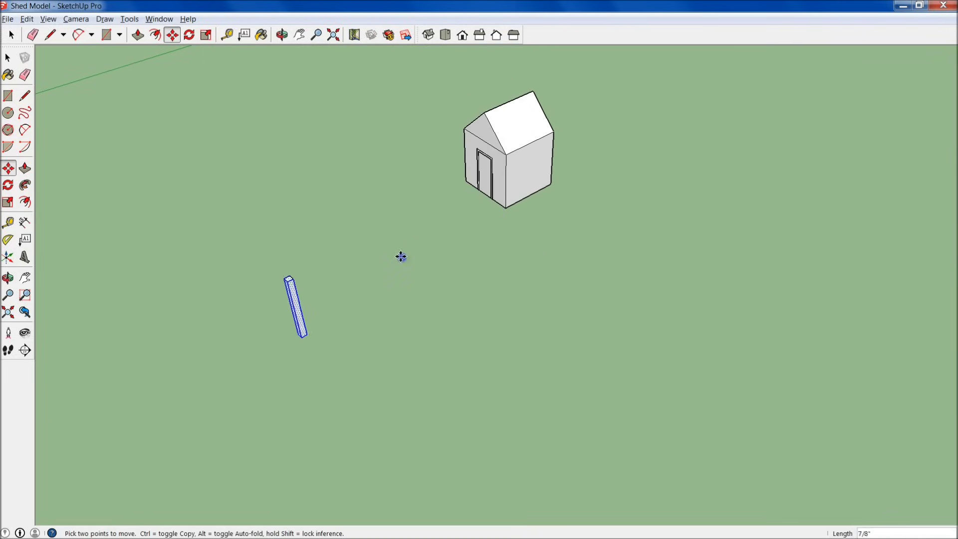
pyautogui.press('space')
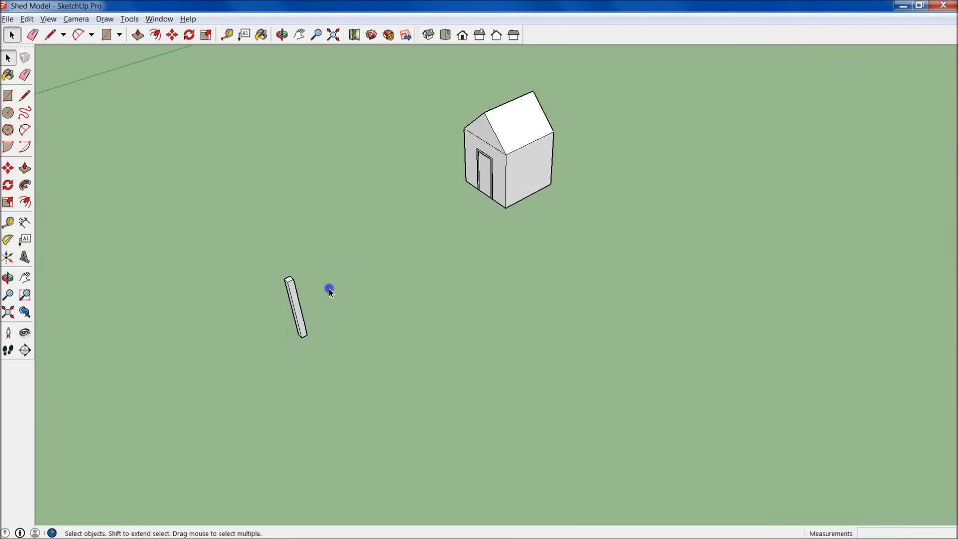
# Step: Make a group from all of the free-standing post's faces and edges
pyautogui.scroll(2, 265, 322)
pyautogui.moveTo(269, 323); pyautogui.dragTo(379, 311, button='middle')
pyautogui.moveTo(299, 221); pyautogui.dragTo(493, 428)
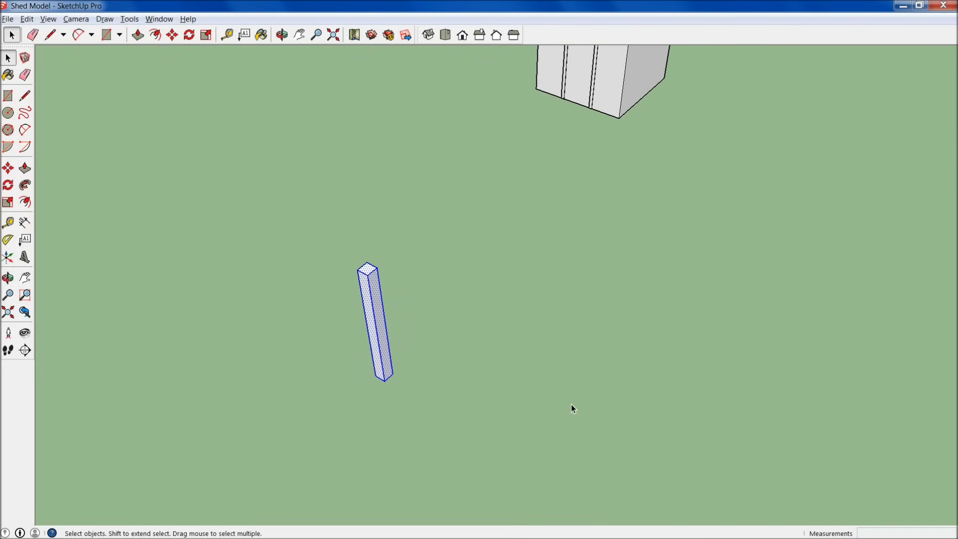
pyautogui.rightClick(370, 280)
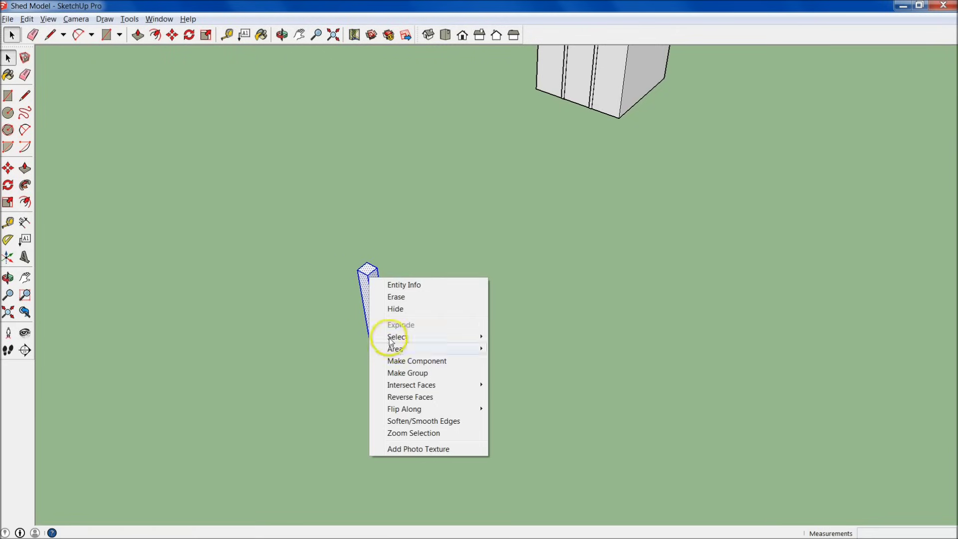
pyautogui.click(407, 374)
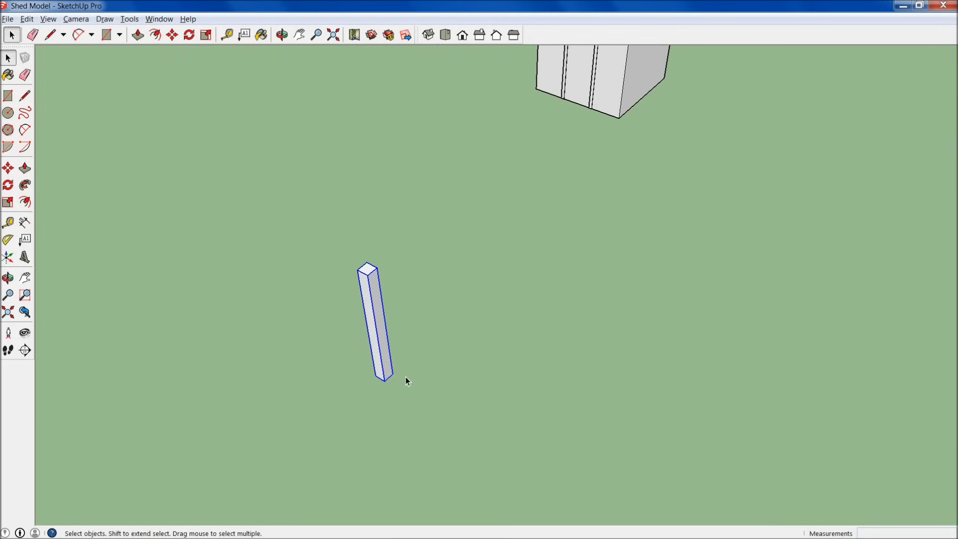
# Step: Paste a copy of the grouped post beside the original, in front of the shed
pyautogui.moveTo(404, 376); pyautogui.dragTo(463, 433, button='middle')
pyautogui.click(447, 378)
pyautogui.moveTo(442, 359); pyautogui.dragTo(688, 378, button='middle')
pyautogui.moveTo(620, 294); pyautogui.dragTo(598, 350, button='middle')
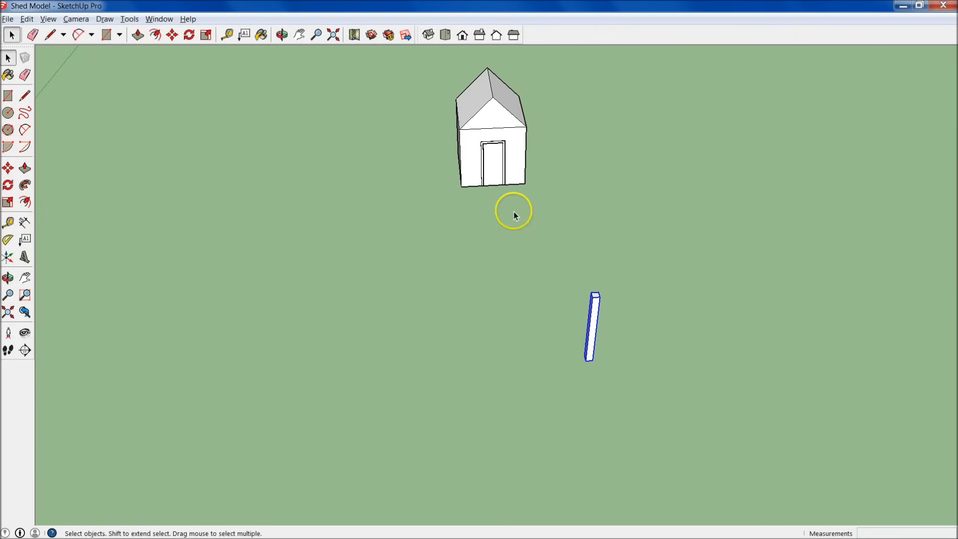
pyautogui.scroll(2, 608, 388)
pyautogui.press('m')
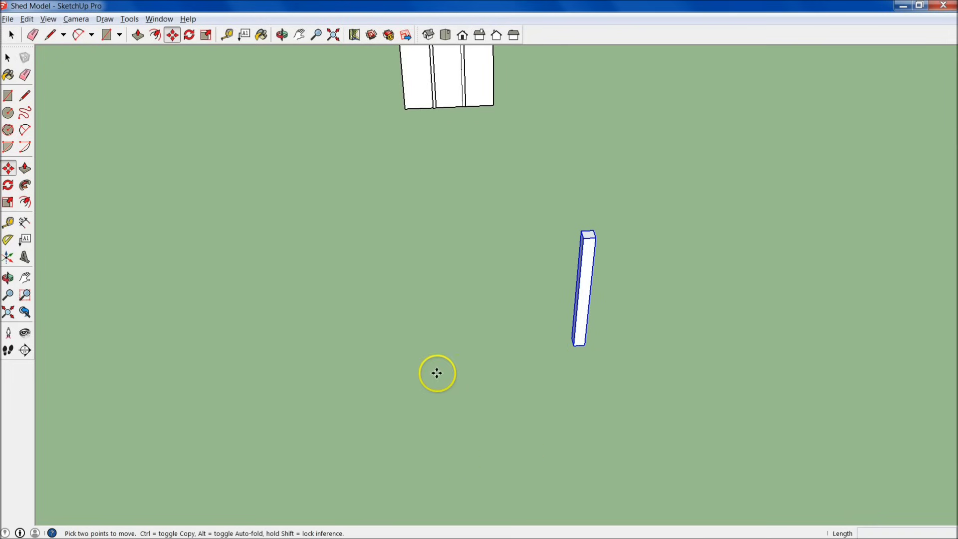
pyautogui.press('ctrl')
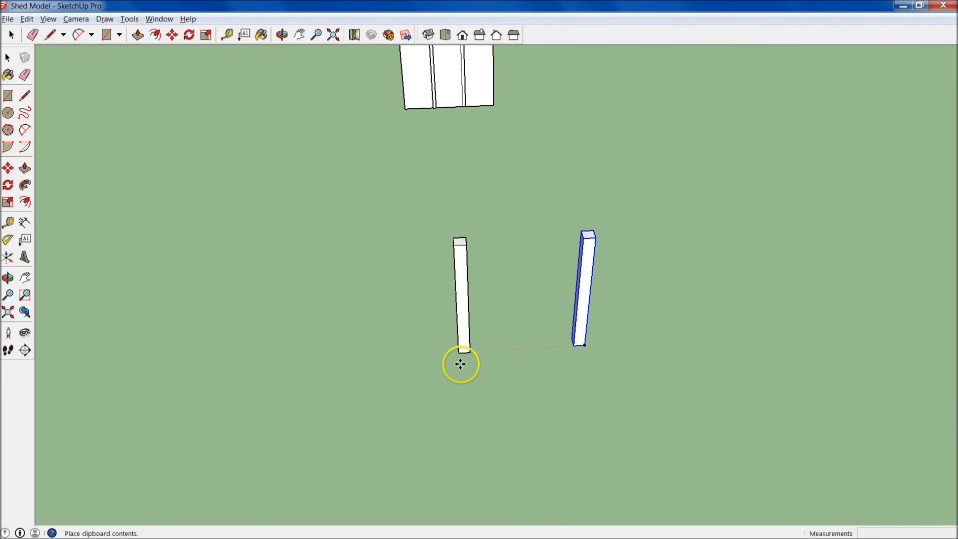
pyautogui.click(399, 366)
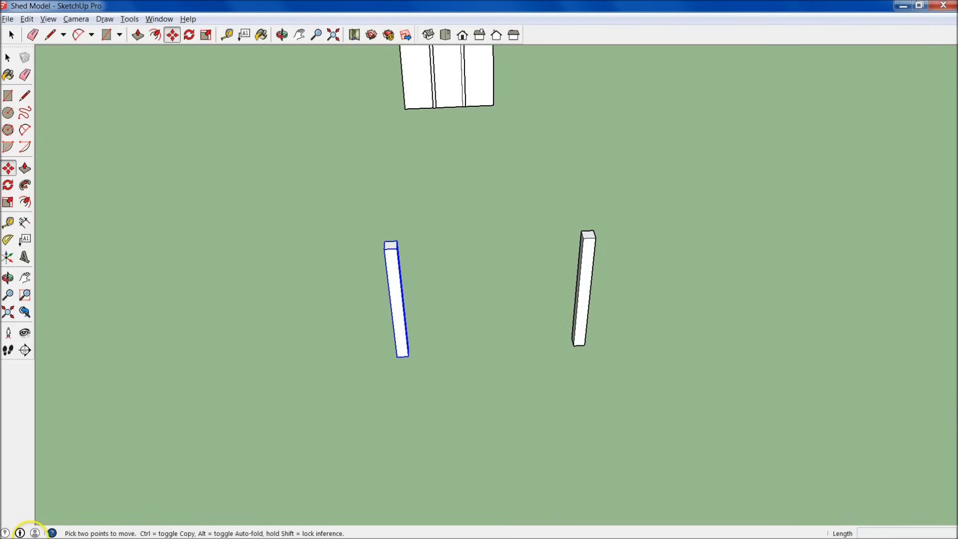
# Step: Delete the copied post, keeping the original
pyautogui.press('space')
pyautogui.click(454, 292)
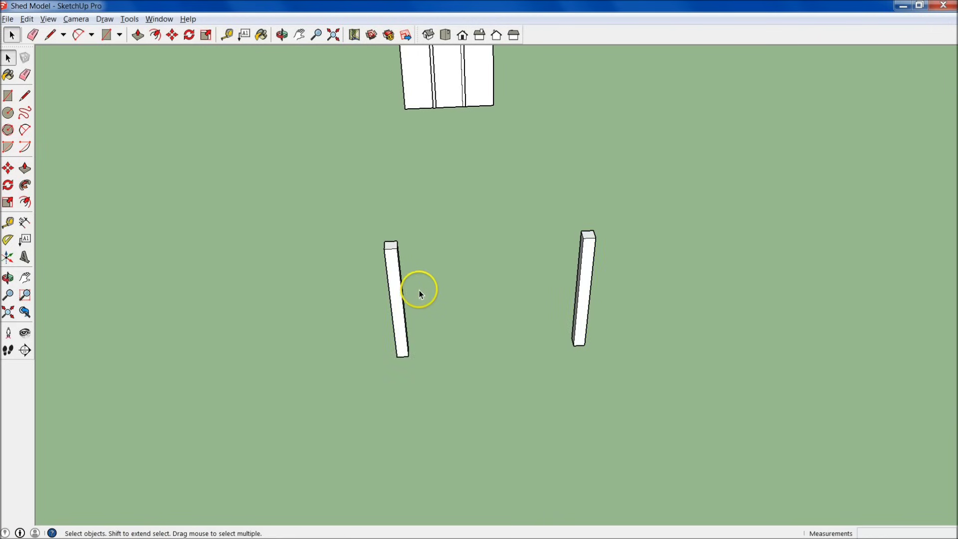
pyautogui.click(415, 348)
pyautogui.press('Delete')
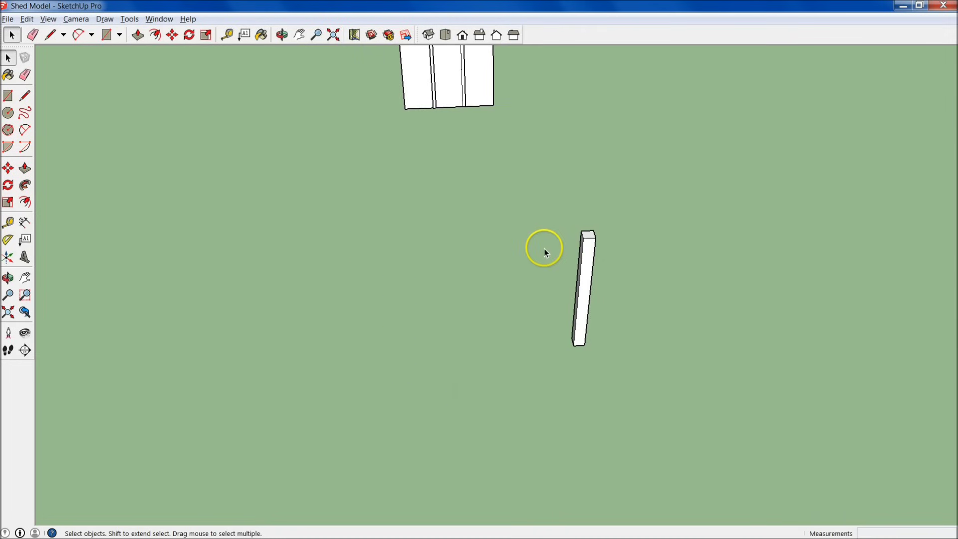
# Step: Copy the grouped post about 13' 6" along the red axis, aligning it with the shed's far front corner
pyautogui.moveTo(517, 175); pyautogui.dragTo(666, 436)
pyautogui.click(453, 253)
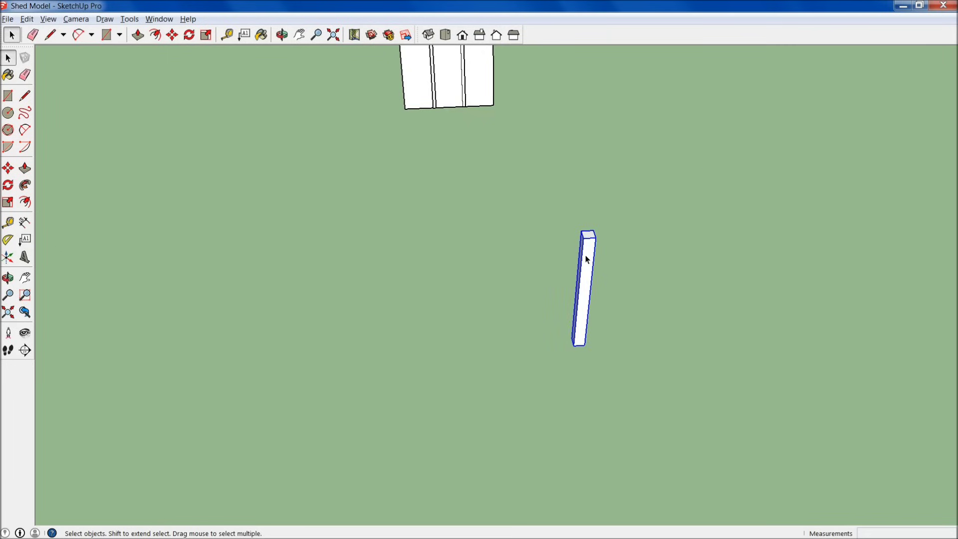
pyautogui.click(567, 331)
pyautogui.click(204, 273)
pyautogui.click(8, 168)
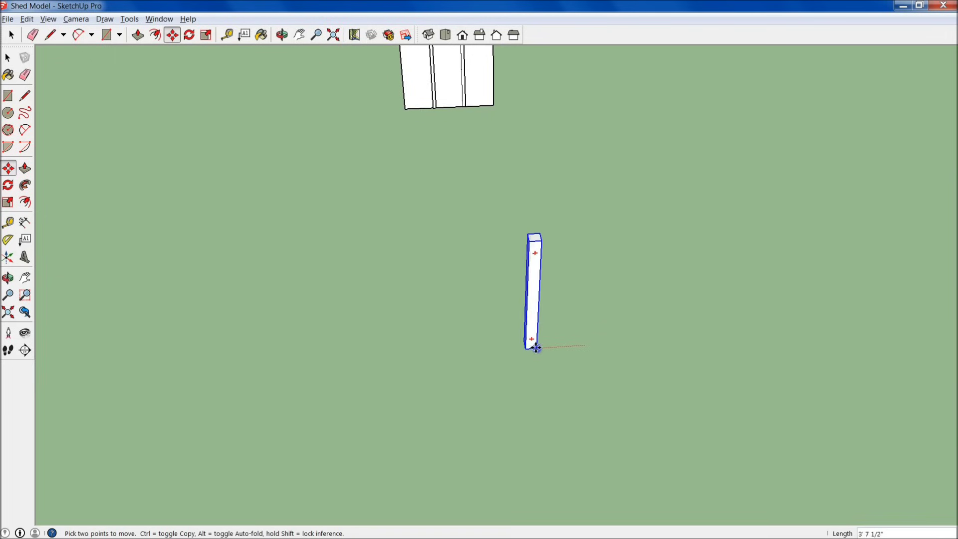
pyautogui.press('ctrl')
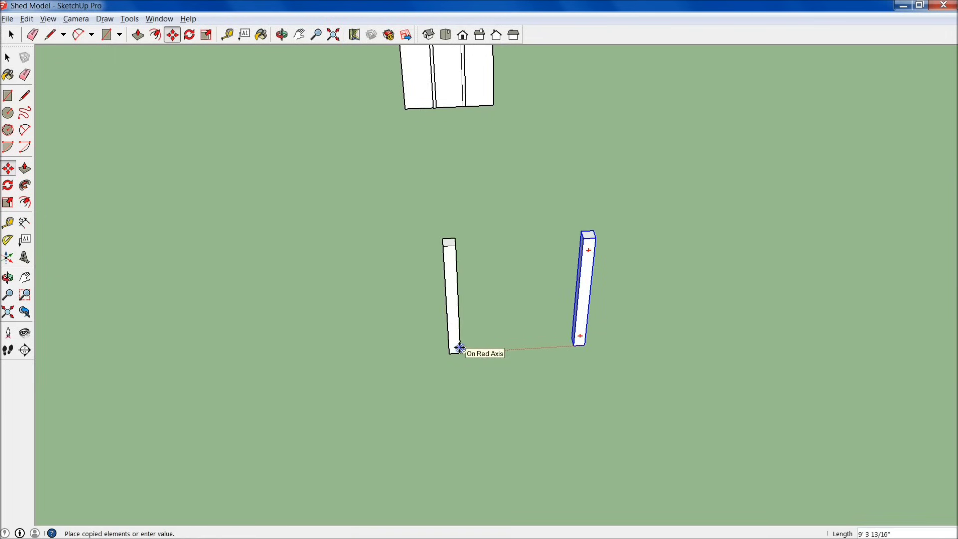
pyautogui.press('shift')
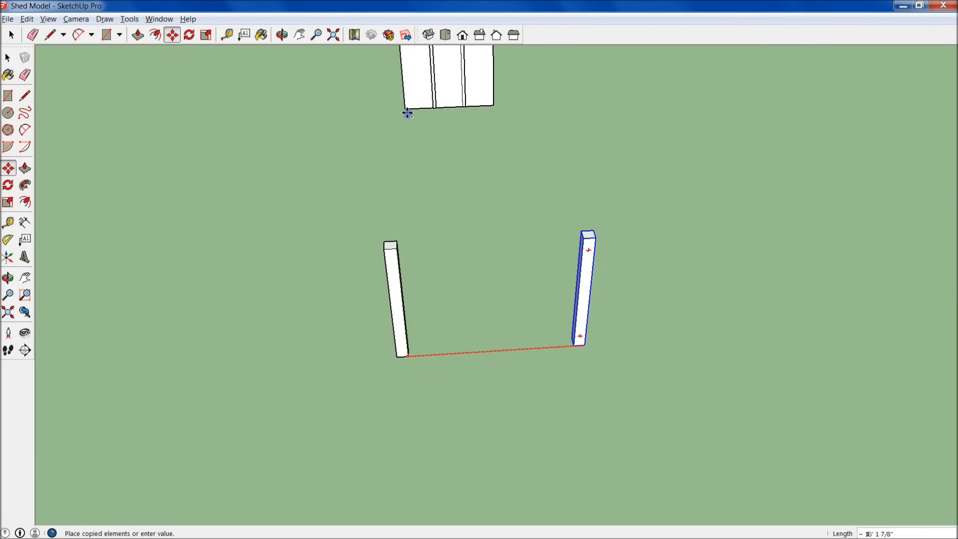
pyautogui.click(408, 111)
pyautogui.click(405, 424)
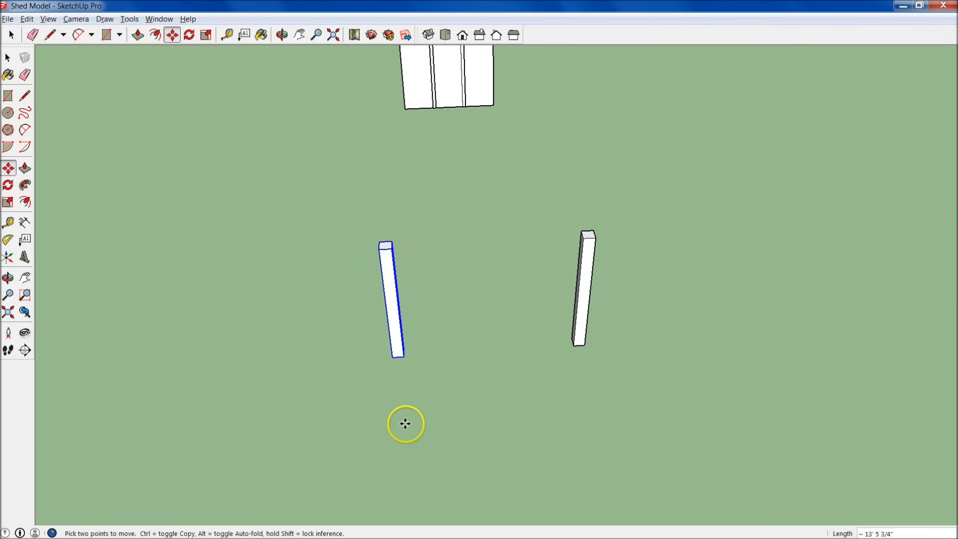
pyautogui.press('o')
pyautogui.moveTo(487, 336)
pyautogui.mouseDown()
pyautogui.moveTo(421, 328)
pyautogui.moveTo(558, 384)
pyautogui.moveTo(466, 238)
pyautogui.moveTo(532, 250)
pyautogui.moveTo(475, 204)
pyautogui.moveTo(493, 320)
pyautogui.mouseUp()
pyautogui.press('m')
pyautogui.press('space')
pyautogui.moveTo(545, 179)
pyautogui.mouseDown()
pyautogui.moveTo(624, 393)
pyautogui.moveTo(647, 430)
pyautogui.moveTo(541, 194)
pyautogui.mouseUp()
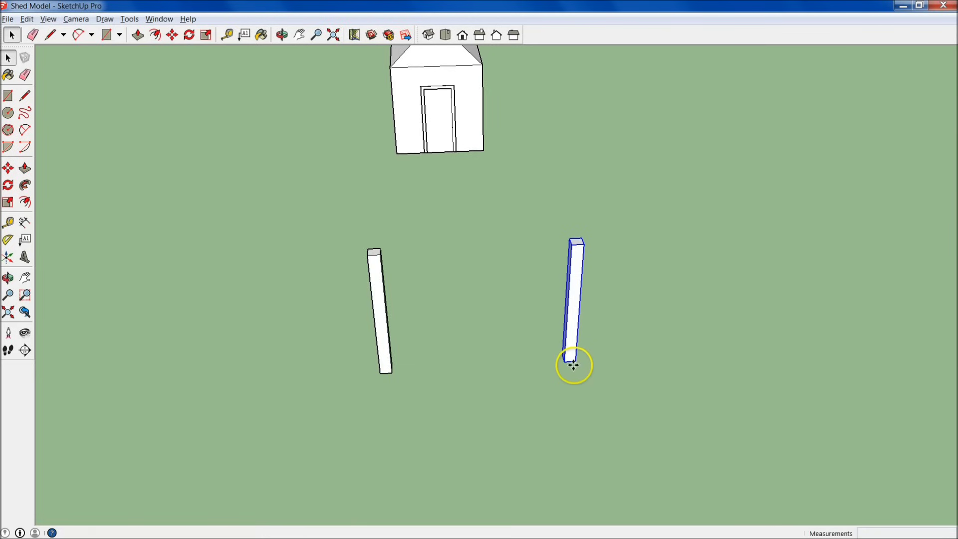
pyautogui.press('m')
pyautogui.click(575, 360)
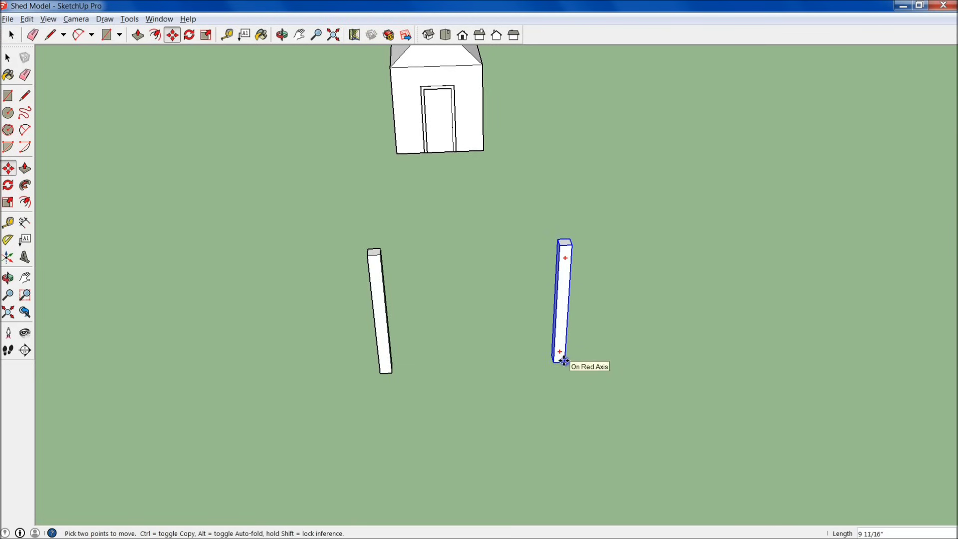
pyautogui.press('ctrl')
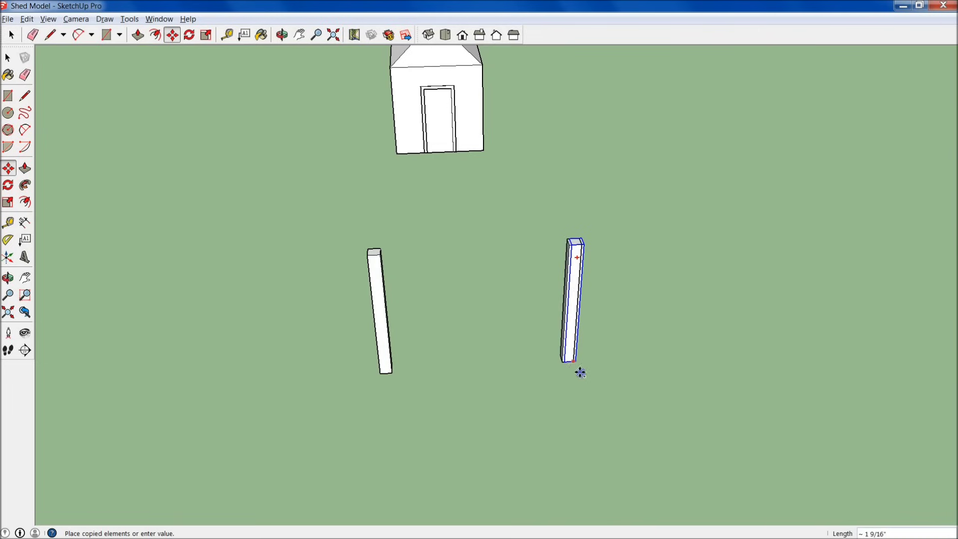
pyautogui.moveTo(729, 226); pyautogui.dragTo(237, 331, button='middle')
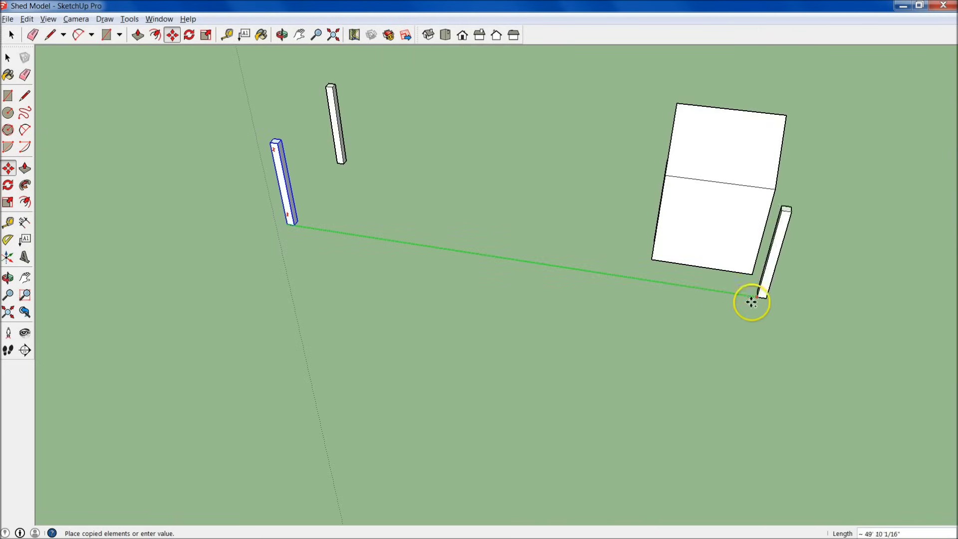
pyautogui.press('Escape')
pyautogui.moveTo(487, 278)
pyautogui.mouseDown(button='middle')
pyautogui.moveTo(342, 299)
pyautogui.moveTo(849, 278)
pyautogui.moveTo(481, 295)
pyautogui.mouseUp(button='middle')
pyautogui.press('space')
pyautogui.moveTo(510, 325); pyautogui.dragTo(561, 348, button='middle')
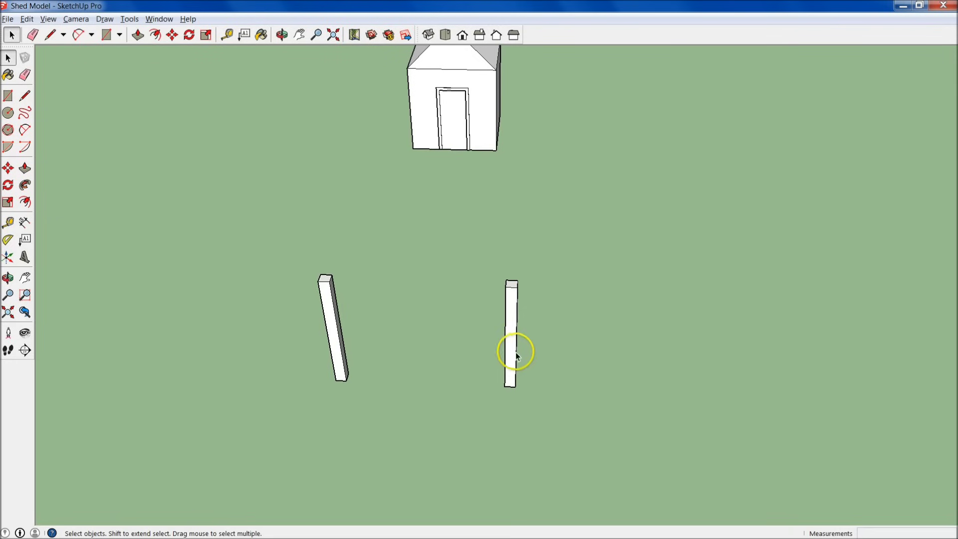
# Step: Move the right-hand post along the red axis until it lines up with the shed's right front corner
pyautogui.press('m')
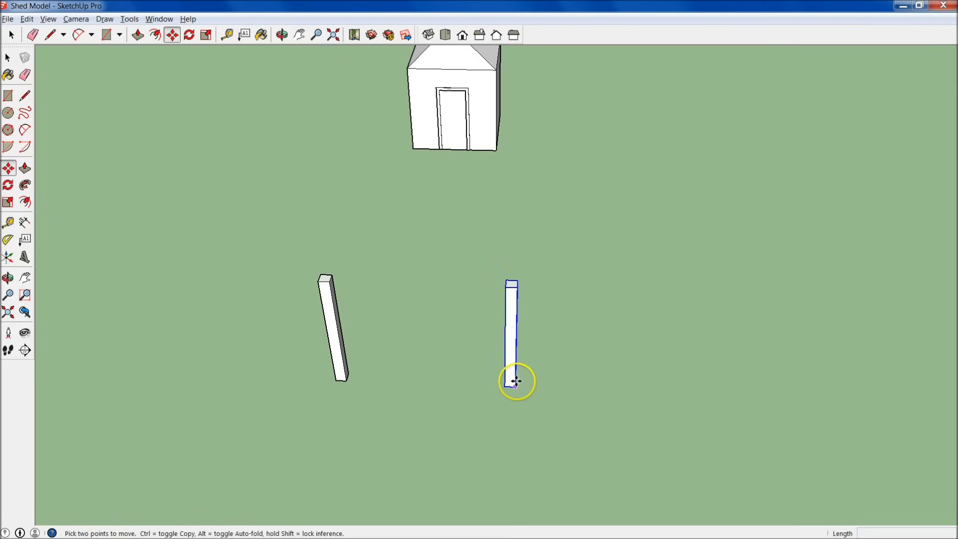
pyautogui.click(515, 387)
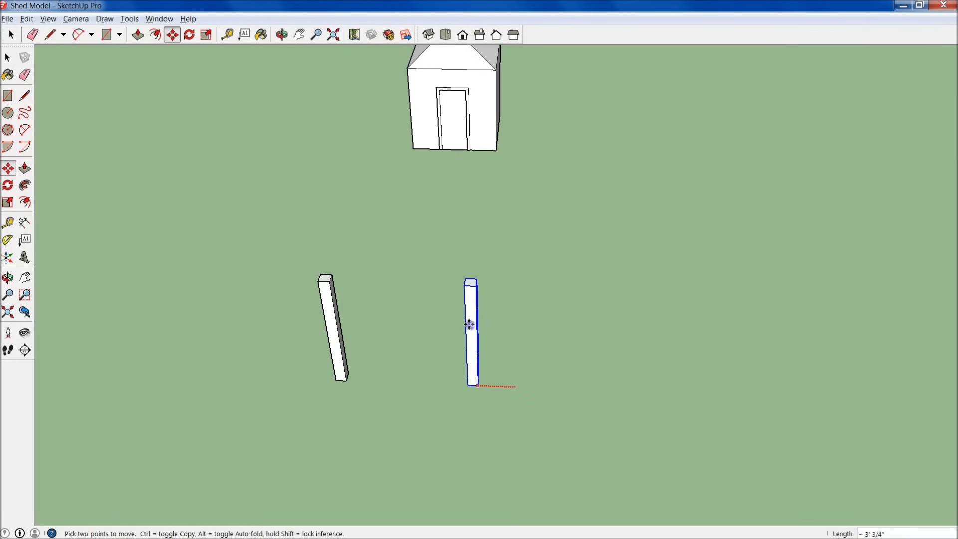
pyautogui.click(492, 148)
pyautogui.moveTo(443, 263); pyautogui.dragTo(523, 274, button='middle')
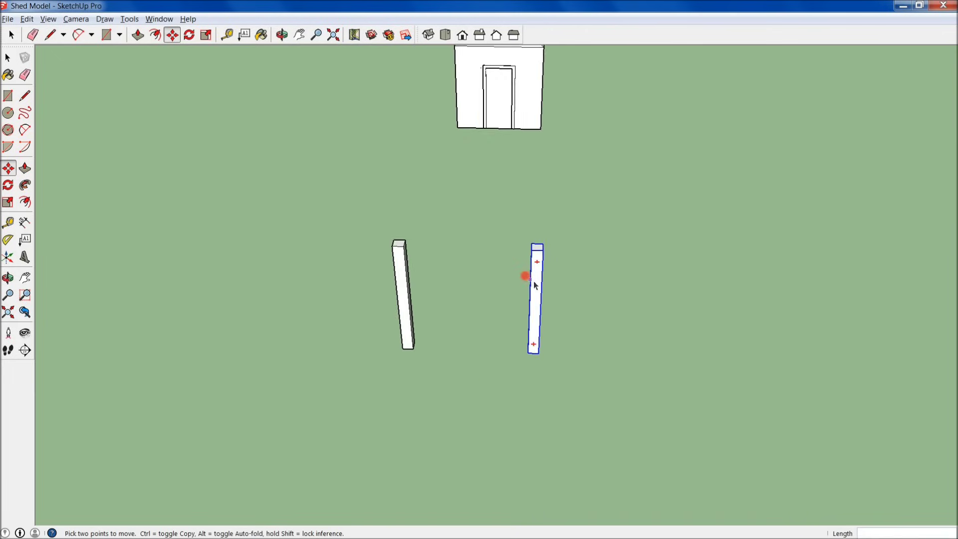
pyautogui.press('space')
pyautogui.click(412, 298)
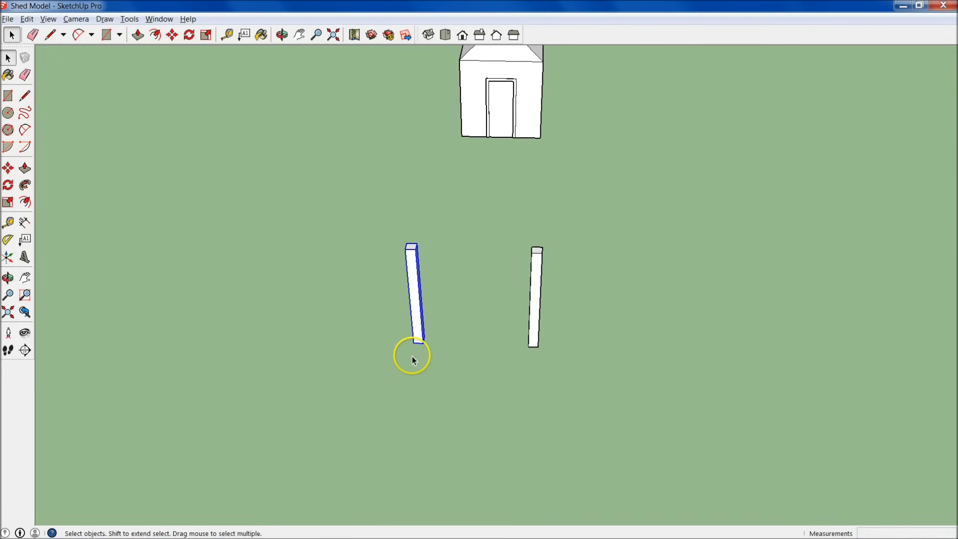
pyautogui.press('m')
pyautogui.click(419, 342)
pyautogui.press('Escape')
# Step: Open the right-hand post's group for editing and push its top face down 6"
pyautogui.moveTo(492, 299); pyautogui.dragTo(558, 391, button='middle')
pyautogui.press('space')
pyautogui.click(582, 434)
pyautogui.scroll(5, 573, 422)
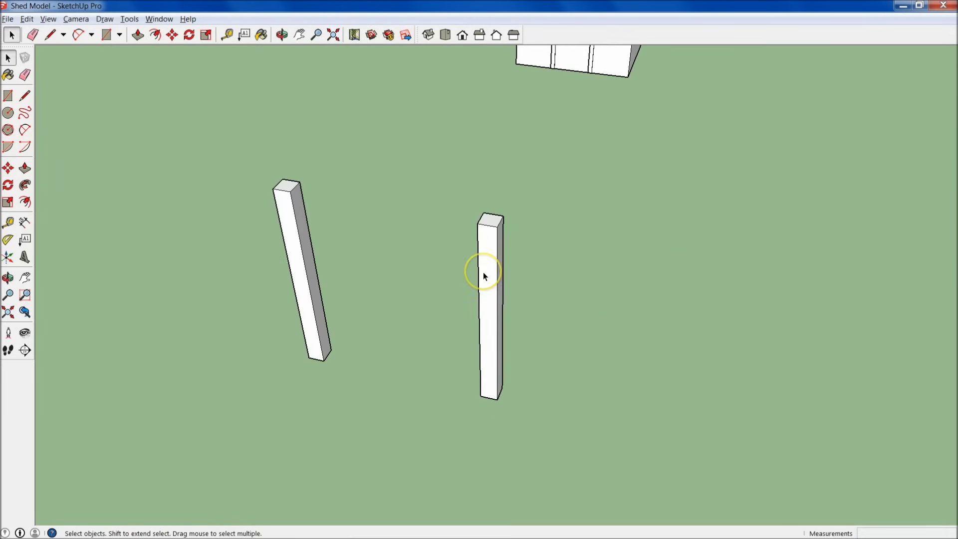
pyautogui.doubleClick(494, 227)
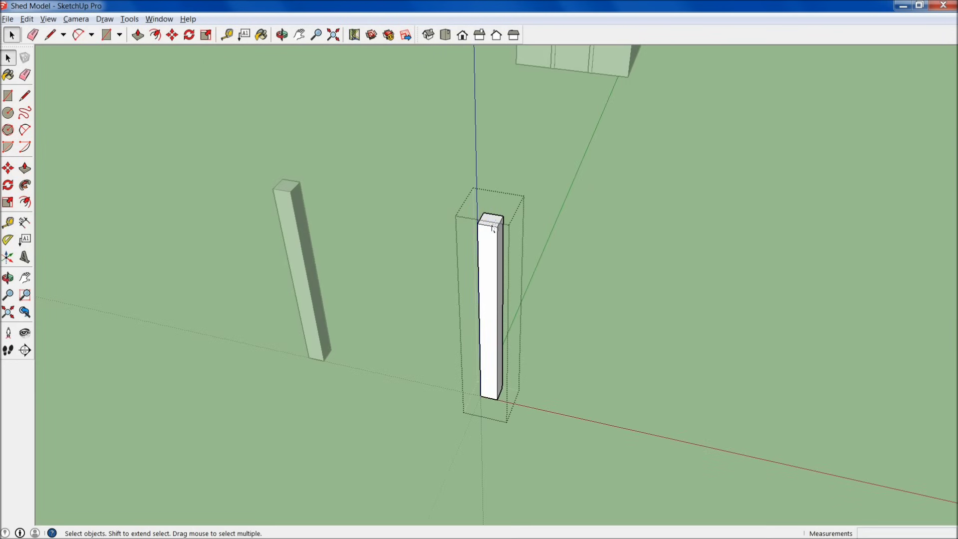
pyautogui.scroll(3, 491, 226)
pyautogui.moveTo(487, 278); pyautogui.dragTo(492, 209, button='middle')
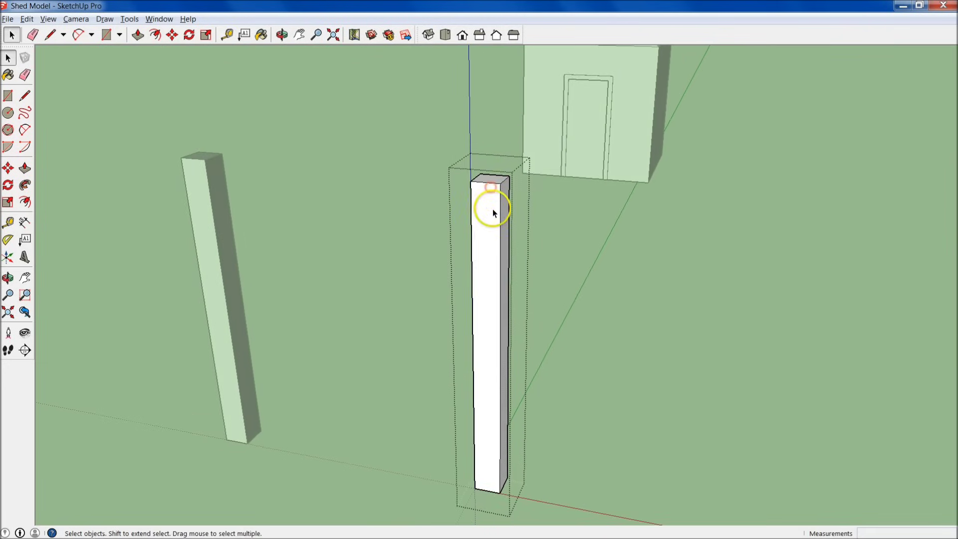
pyautogui.press('p')
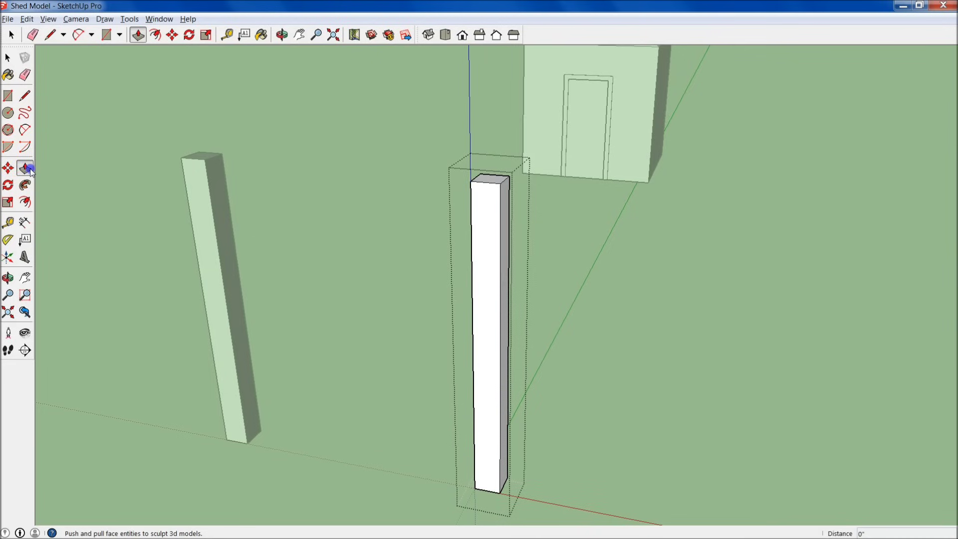
pyautogui.moveTo(488, 185); pyautogui.dragTo(491, 216)
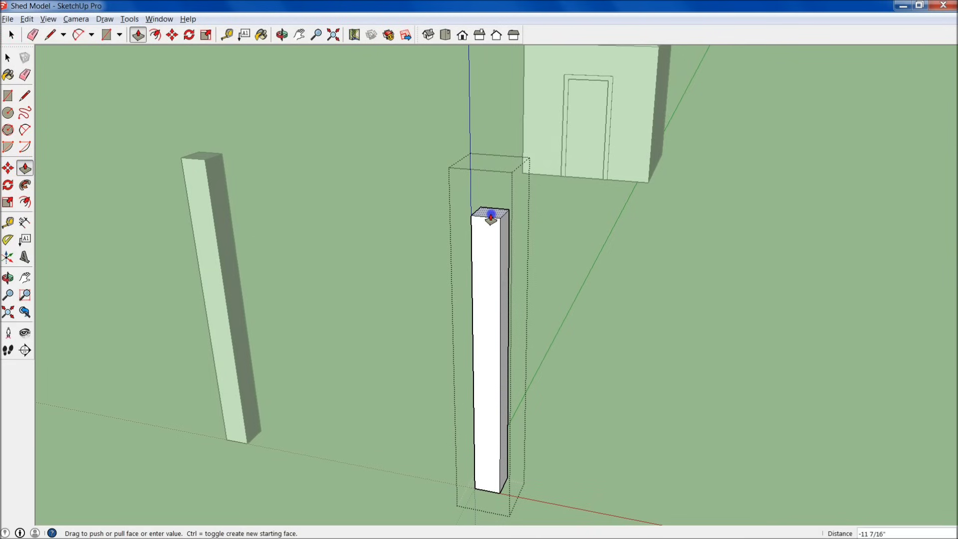
pyautogui.write('6')
pyautogui.press('Return')
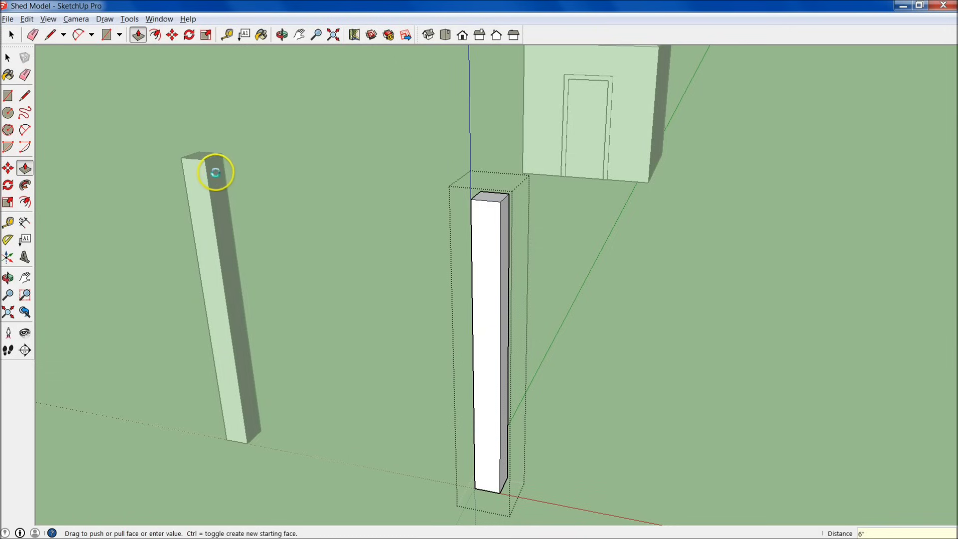
# Step: Push the right-hand post's top face down about 6' 2 3/8" and close the group
pyautogui.moveTo(489, 196); pyautogui.dragTo(490, 394)
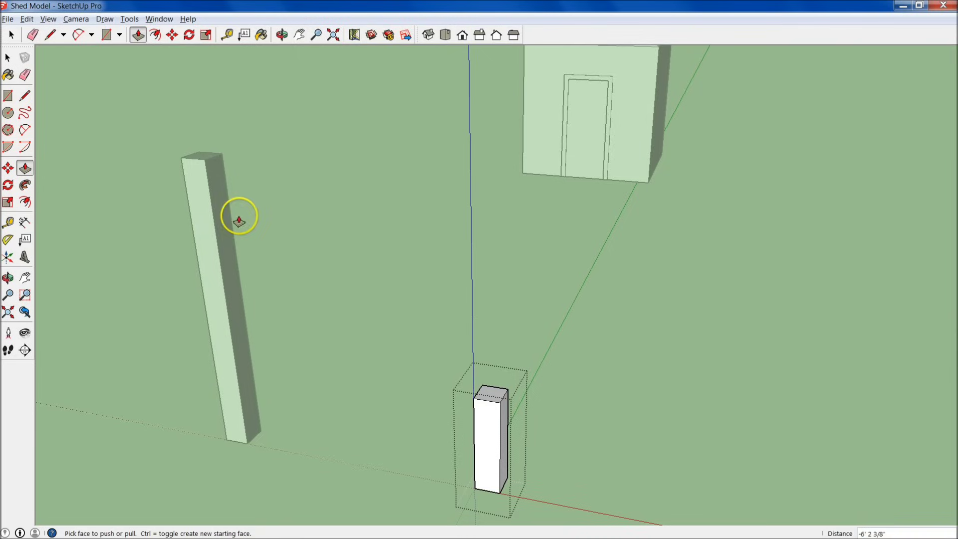
pyautogui.press('space')
pyautogui.click(370, 403)
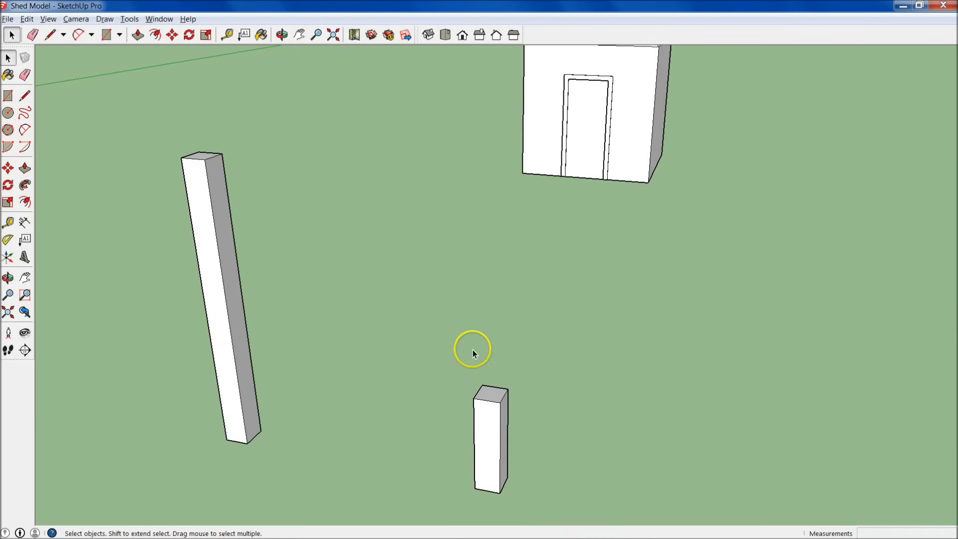
pyautogui.scroll(-5, 472, 349)
pyautogui.moveTo(436, 359); pyautogui.dragTo(419, 314, button='middle')
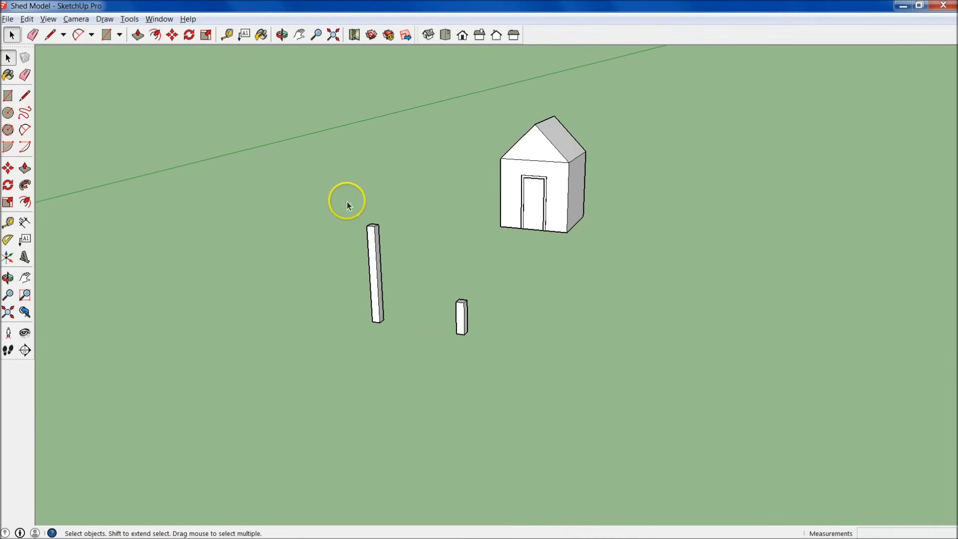
pyautogui.scroll(5, 478, 314)
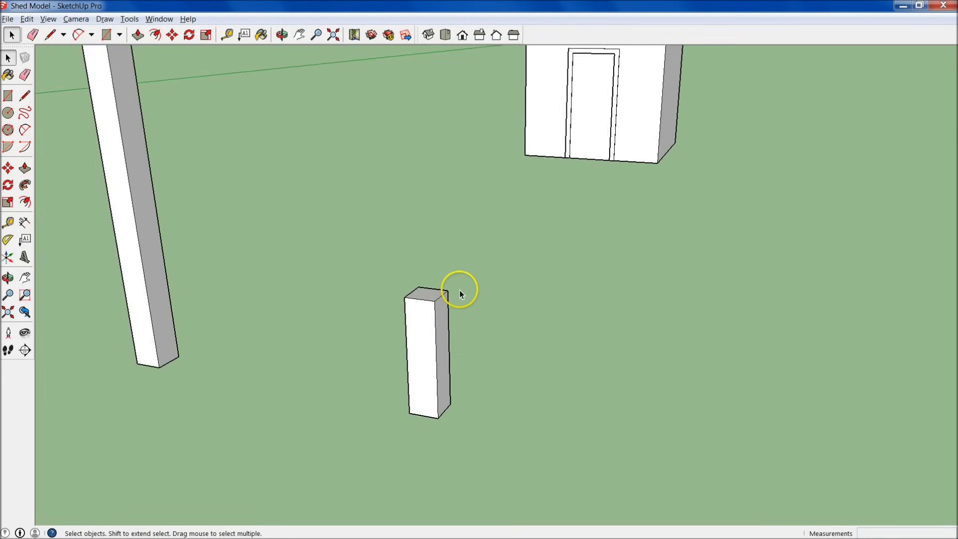
pyautogui.scroll(-3, 399, 305)
pyautogui.moveTo(382, 310); pyautogui.dragTo(480, 348, button='middle')
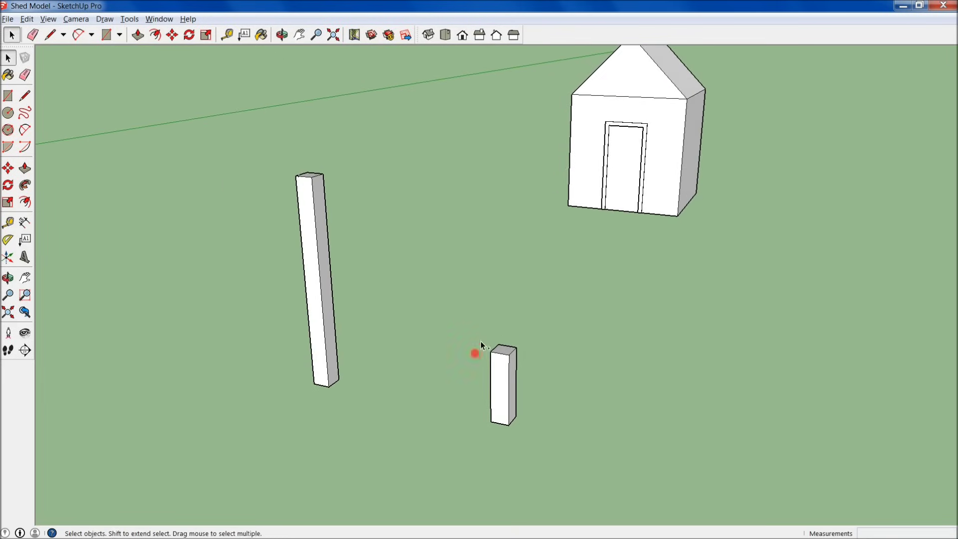
# Step: Restore the right-hand post's height from before the last push and leave the group
pyautogui.doubleClick(499, 379)
pyautogui.scroll(3, 499, 399)
pyautogui.click(590, 382)
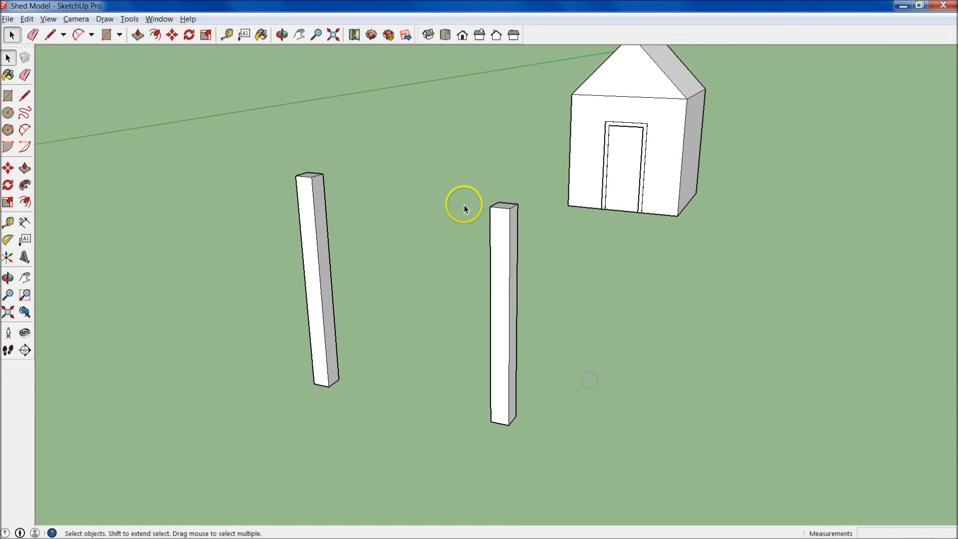
# Step: Delete the left-hand post and explode the remaining post's group into loose geometry
pyautogui.click(325, 236)
pyautogui.press('Delete')
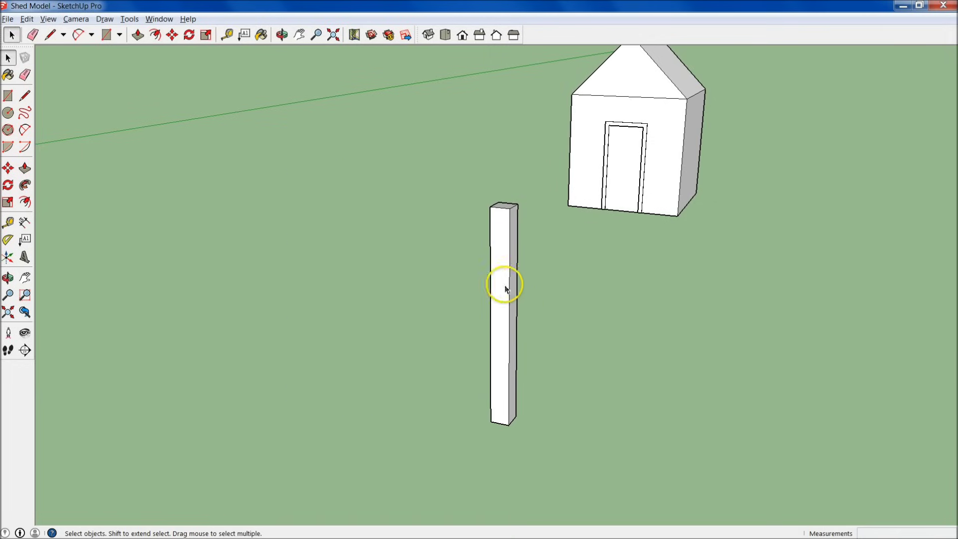
pyautogui.click(513, 245)
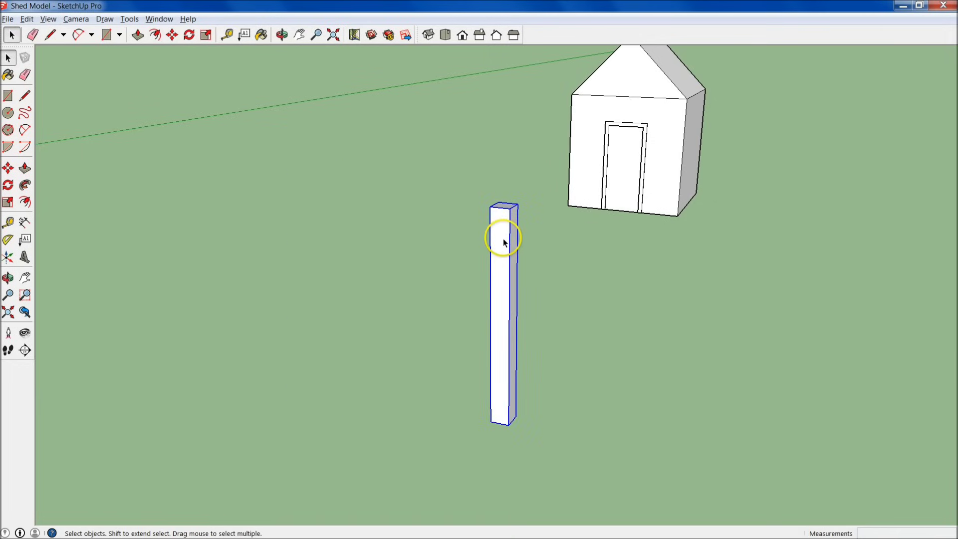
pyautogui.rightClick(504, 243)
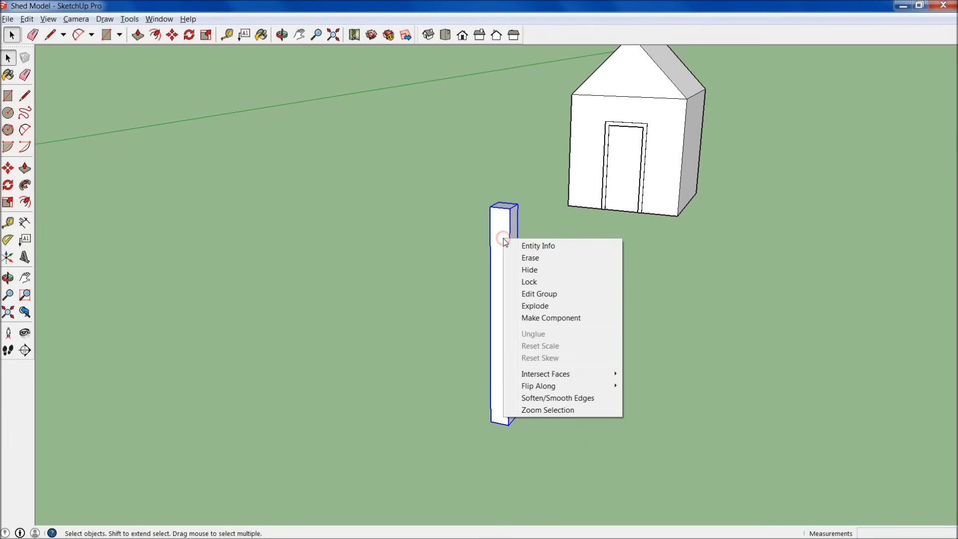
pyautogui.click(535, 305)
pyautogui.click(395, 310)
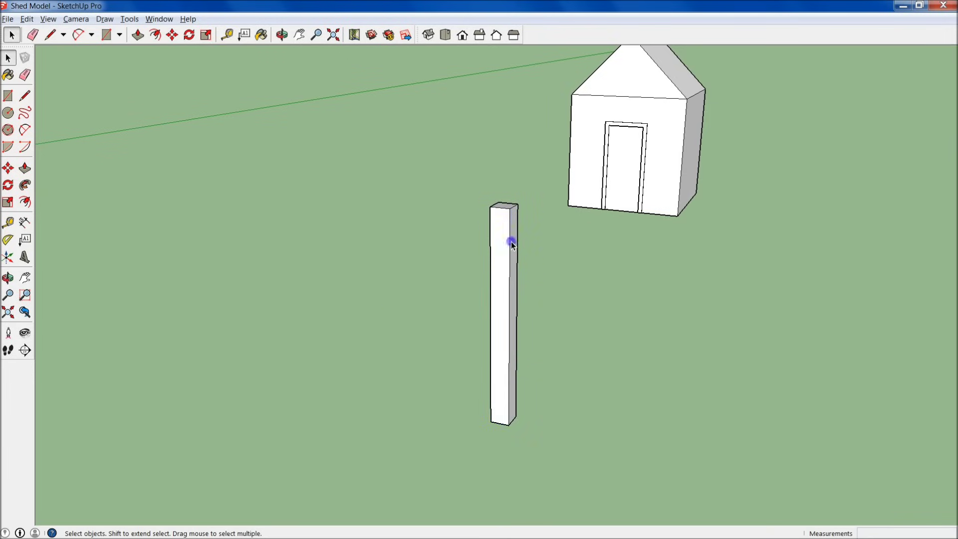
# Step: Make a component named Post from all of the post's faces and edges, replacing the selection with the component
pyautogui.moveTo(506, 242); pyautogui.dragTo(556, 358, button='middle')
pyautogui.moveTo(416, 139); pyautogui.dragTo(594, 452)
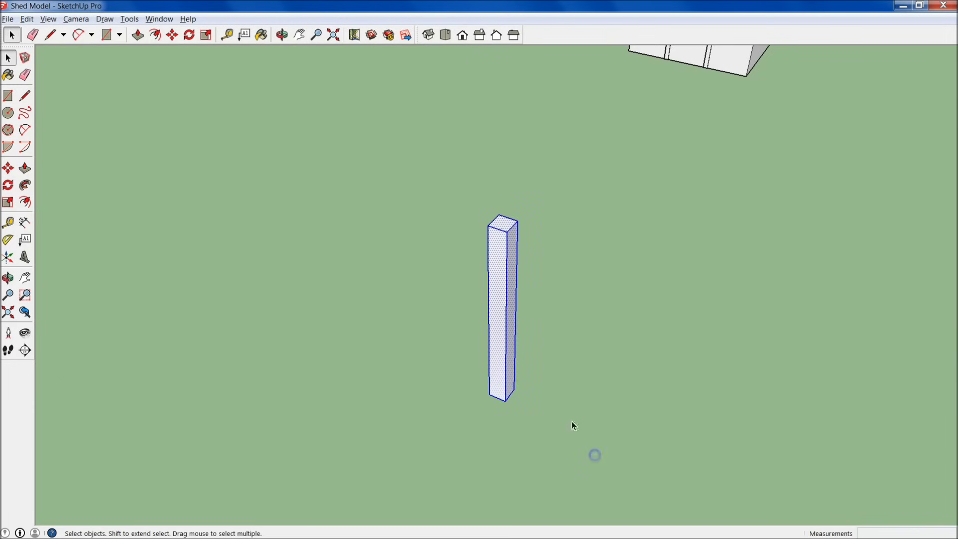
pyautogui.rightClick(502, 261)
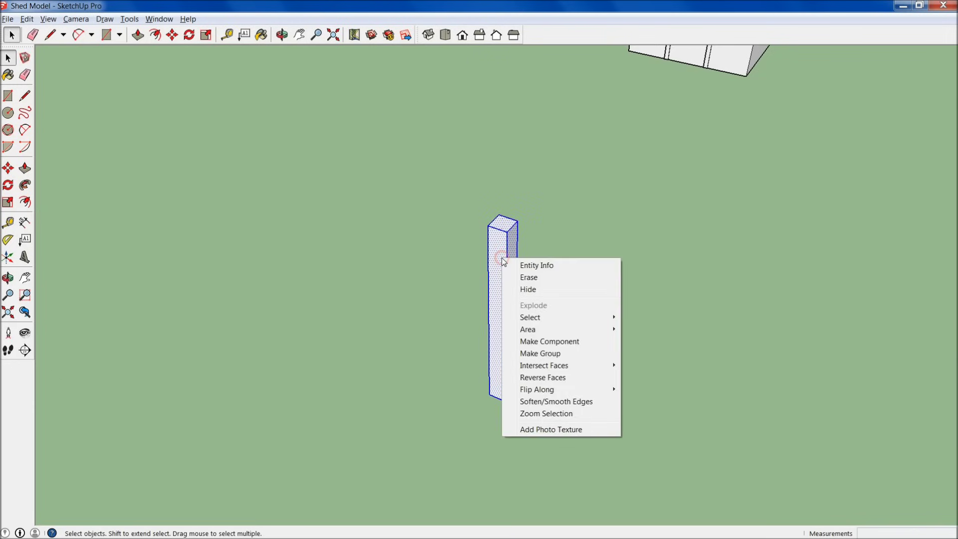
pyautogui.click(547, 342)
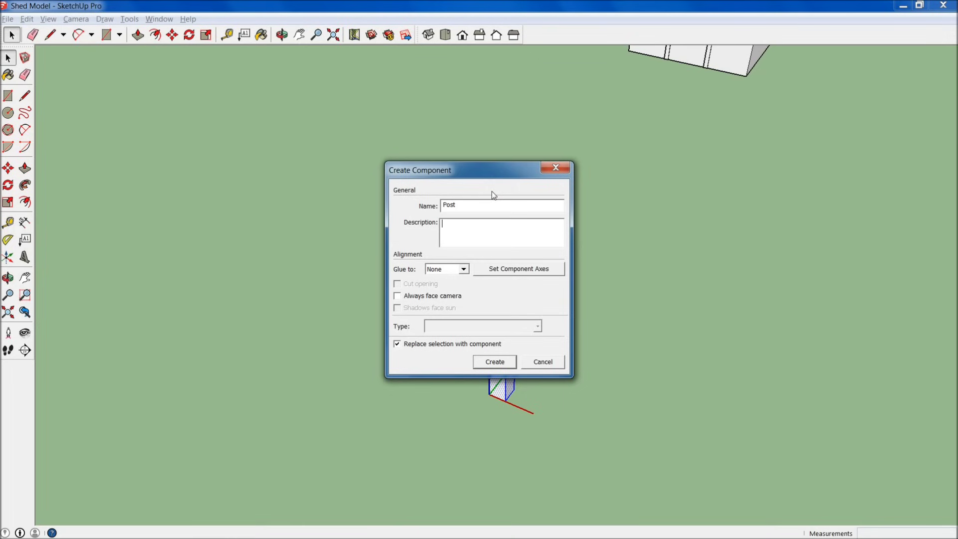
pyautogui.press('Tab')
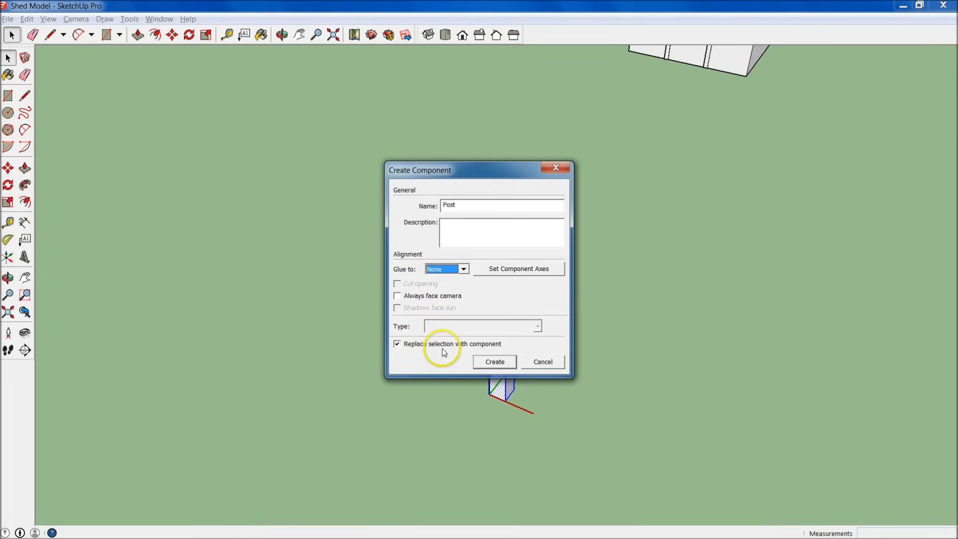
pyautogui.click(495, 361)
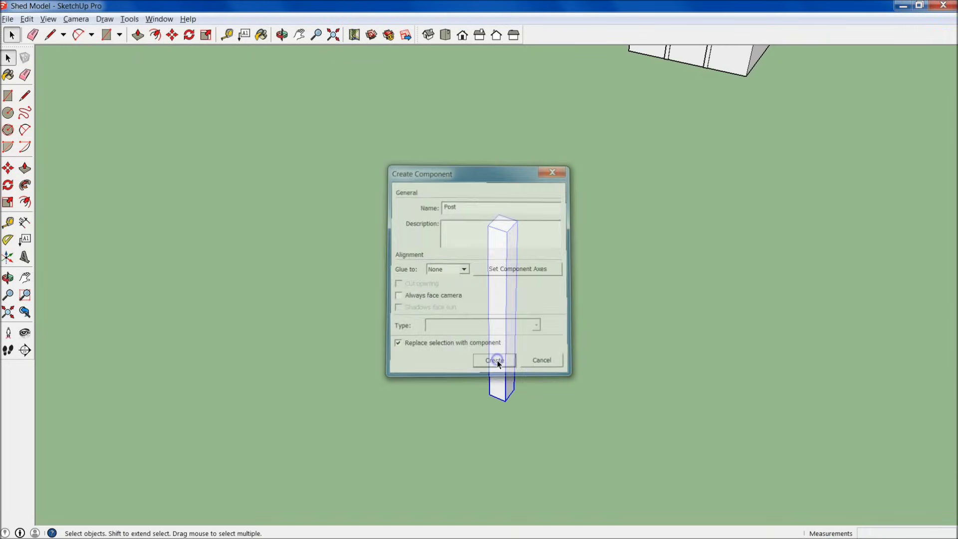
pyautogui.click(568, 357)
# Step: Copy the Post component along the red axis until it lines up with the shed's front left corner
pyautogui.click(501, 241)
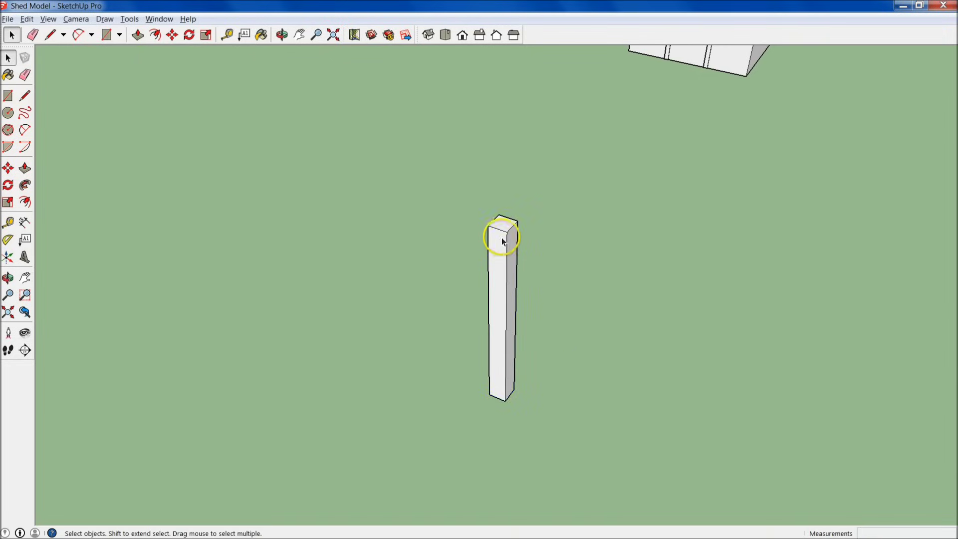
pyautogui.moveTo(497, 324)
pyautogui.mouseDown(button='middle')
pyautogui.moveTo(443, 284)
pyautogui.moveTo(587, 294)
pyautogui.moveTo(551, 313)
pyautogui.moveTo(565, 349)
pyautogui.mouseUp(button='middle')
pyautogui.click(581, 290)
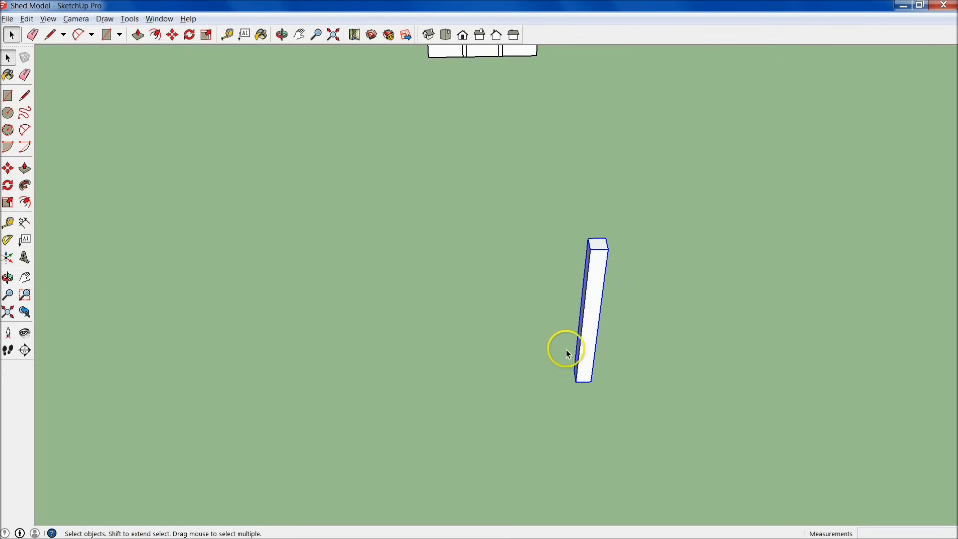
pyautogui.press('m')
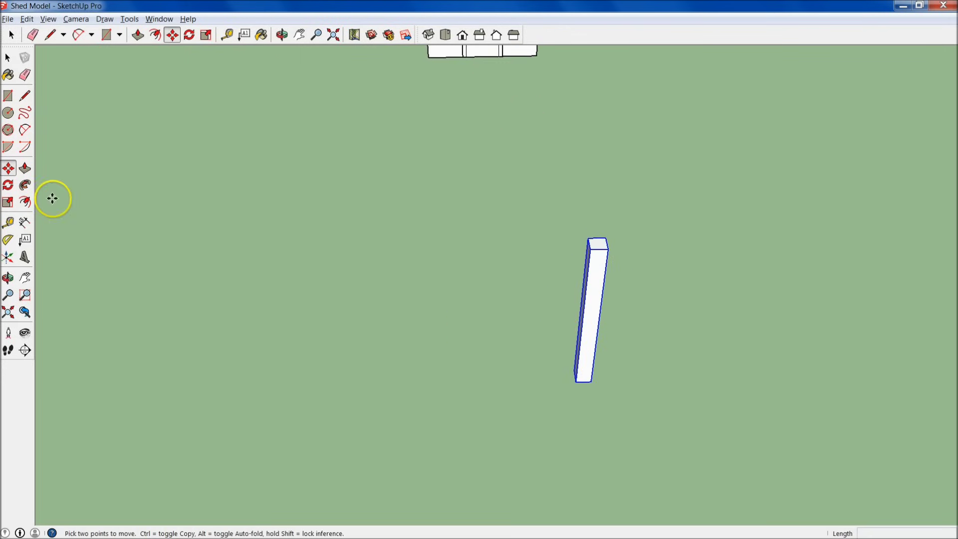
pyautogui.click(578, 380)
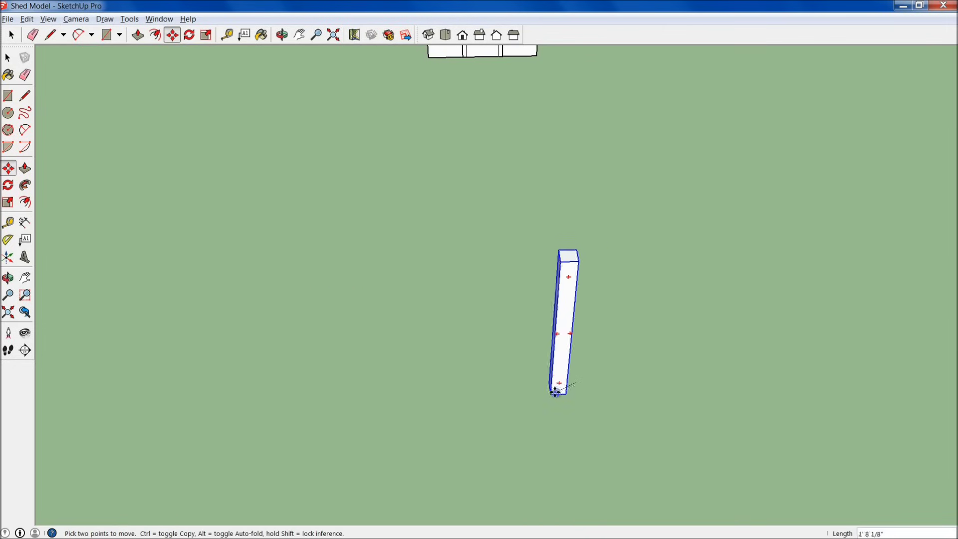
pyautogui.press('ctrl')
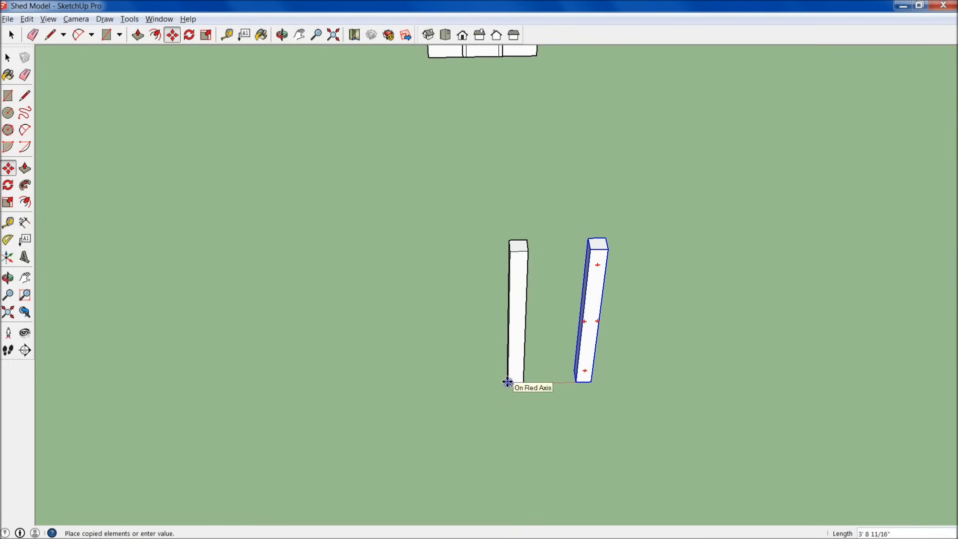
pyautogui.click(430, 55)
pyautogui.moveTo(404, 292); pyautogui.dragTo(378, 299, button='middle')
pyautogui.press('space')
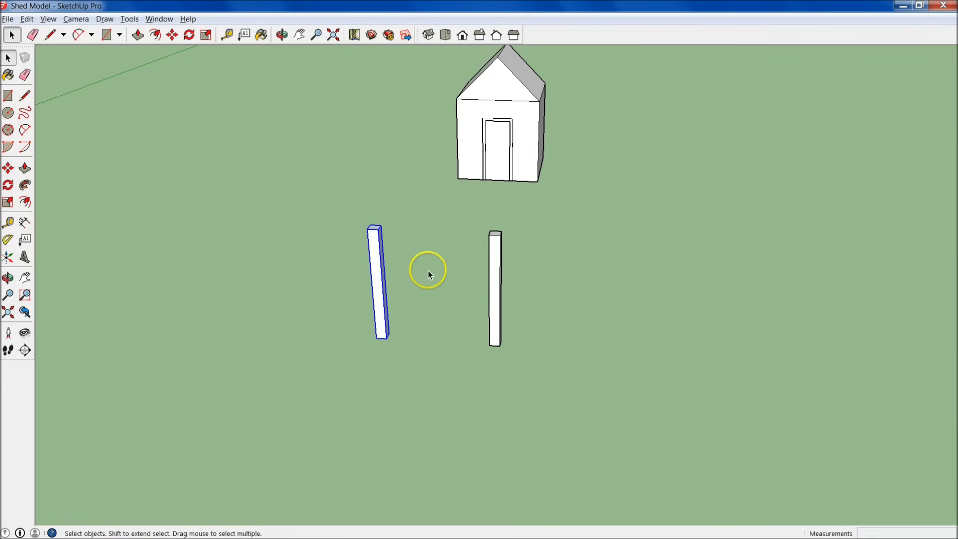
# Step: Shorten both linked posts by pushing down the top face inside the left-hand Post component, and leave the component
pyautogui.doubleClick(377, 253)
pyautogui.scroll(3, 376, 229)
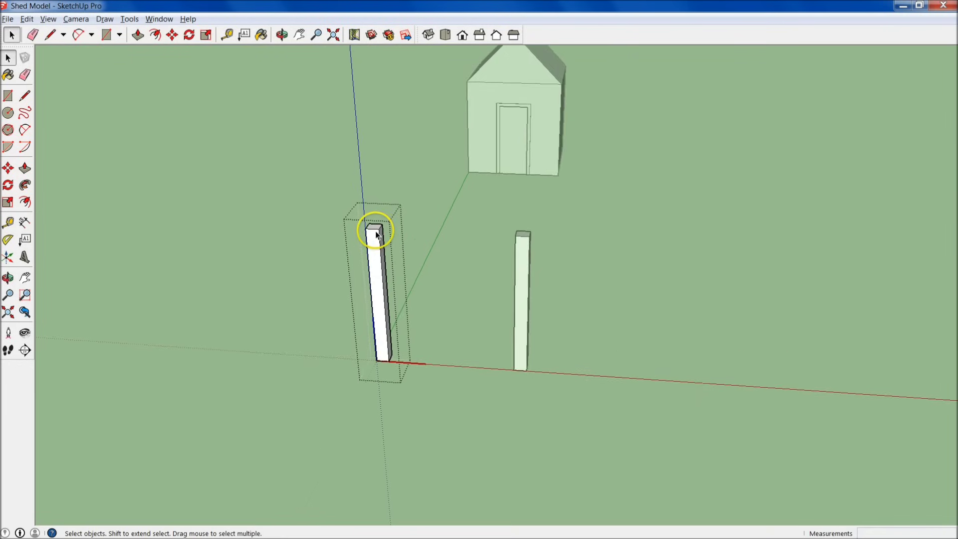
pyautogui.press('p')
pyautogui.moveTo(374, 228); pyautogui.dragTo(406, 290)
pyautogui.moveTo(407, 291); pyautogui.dragTo(626, 360, button='middle')
pyautogui.press('space')
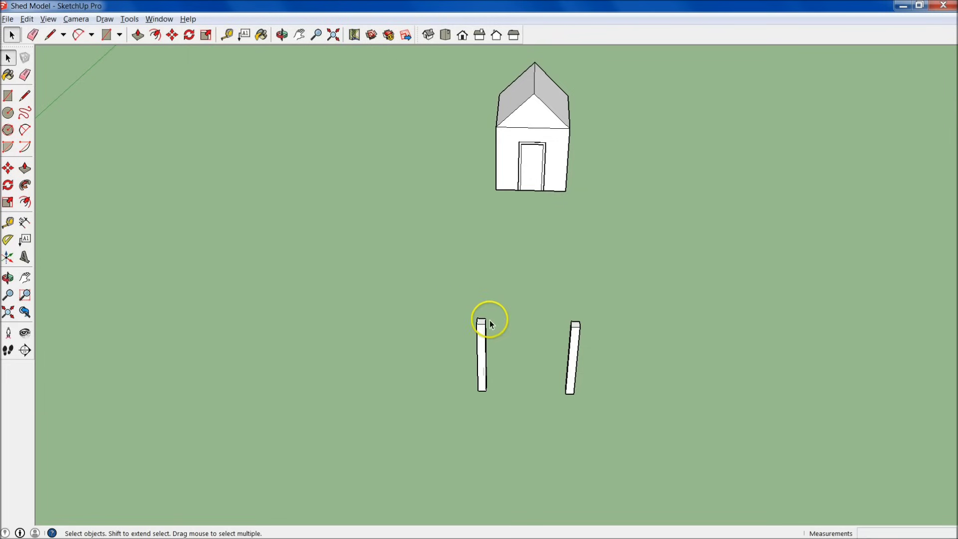
# Step: Draw a 4 by 12 inch rectangle on the ground beyond the right-hand post
pyautogui.press('r')
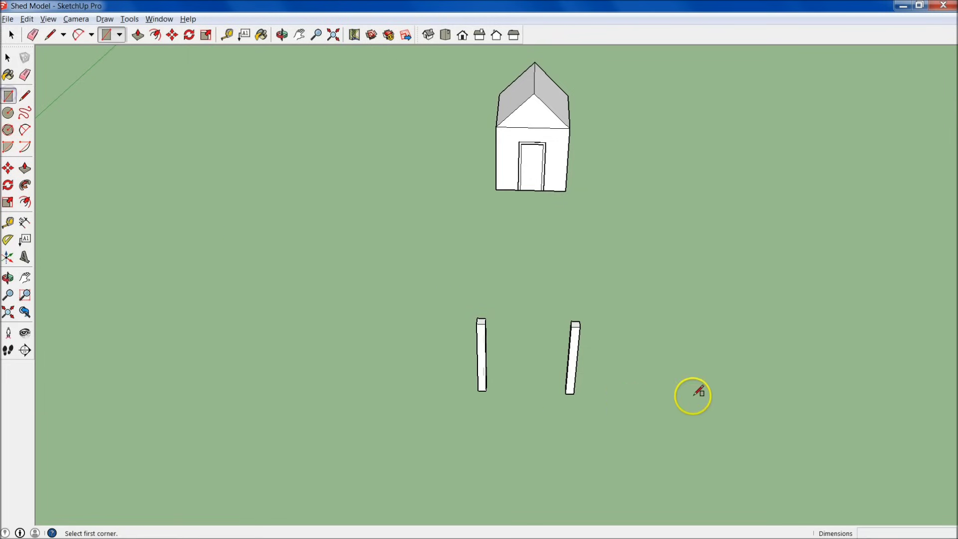
pyautogui.click(660, 299)
pyautogui.click(683, 344)
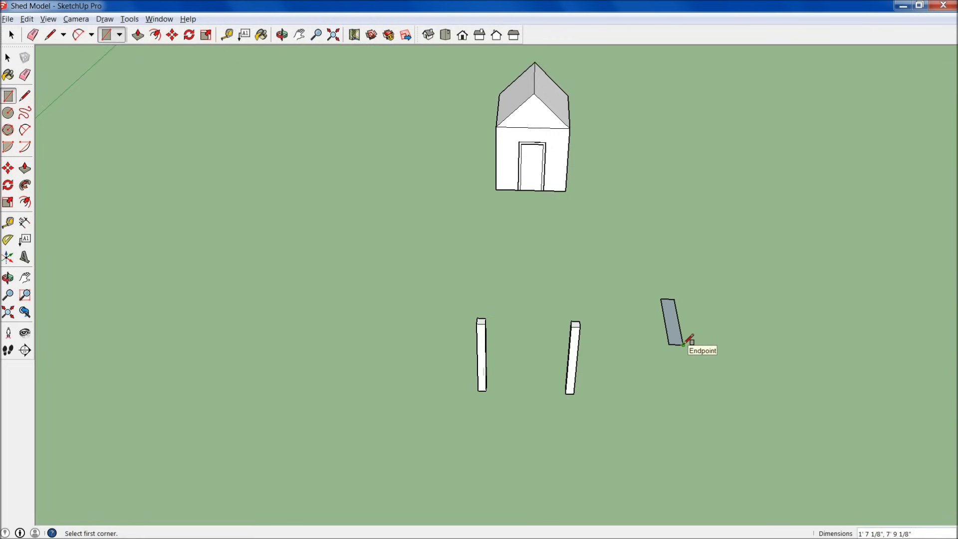
pyautogui.write('4,12')
pyautogui.press('Return')
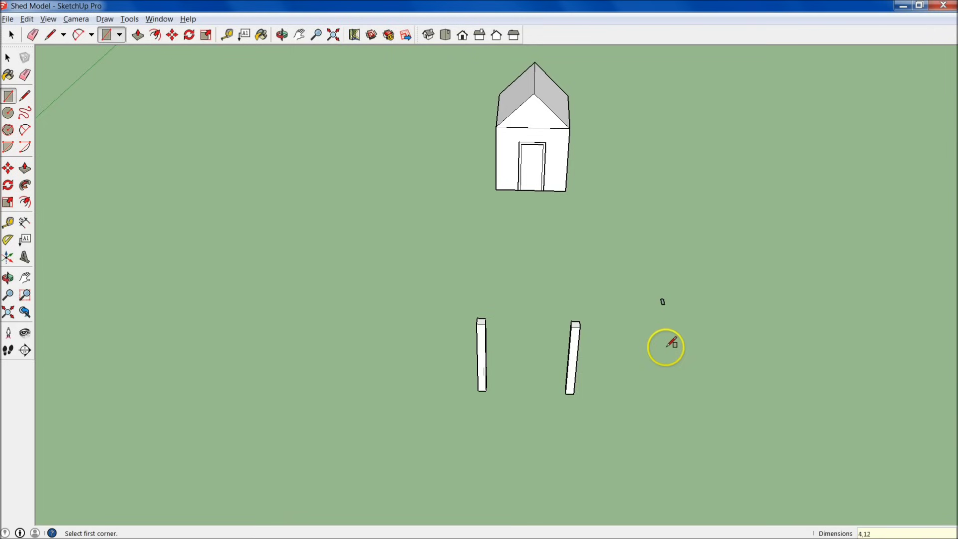
# Step: Make a component named Cross Beam from the rectangle's face and edges, replacing the selection with the component
pyautogui.scroll(10, 668, 299)
pyautogui.press('space')
pyautogui.click(639, 330)
pyautogui.moveTo(639, 330); pyautogui.dragTo(618, 303, button='middle')
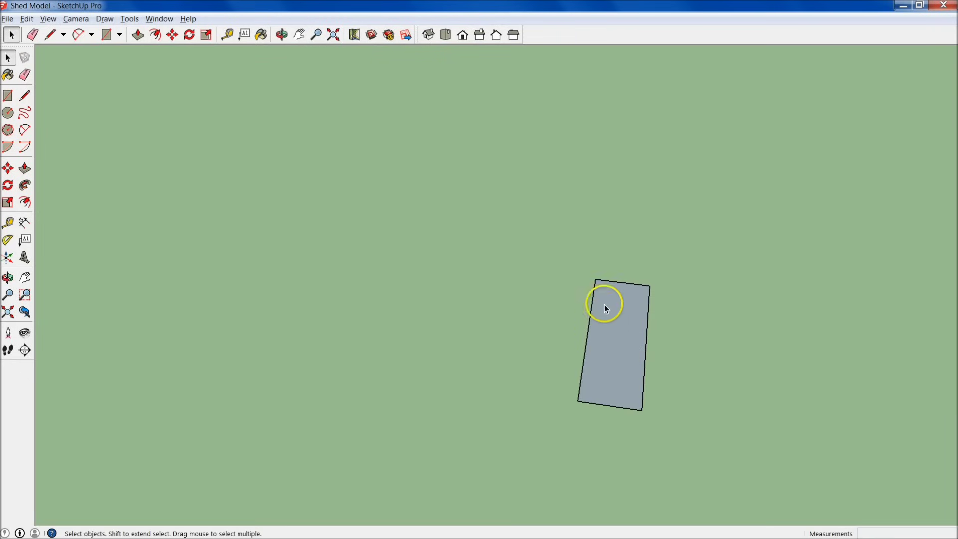
pyautogui.doubleClick(627, 332)
pyautogui.rightClick(627, 335)
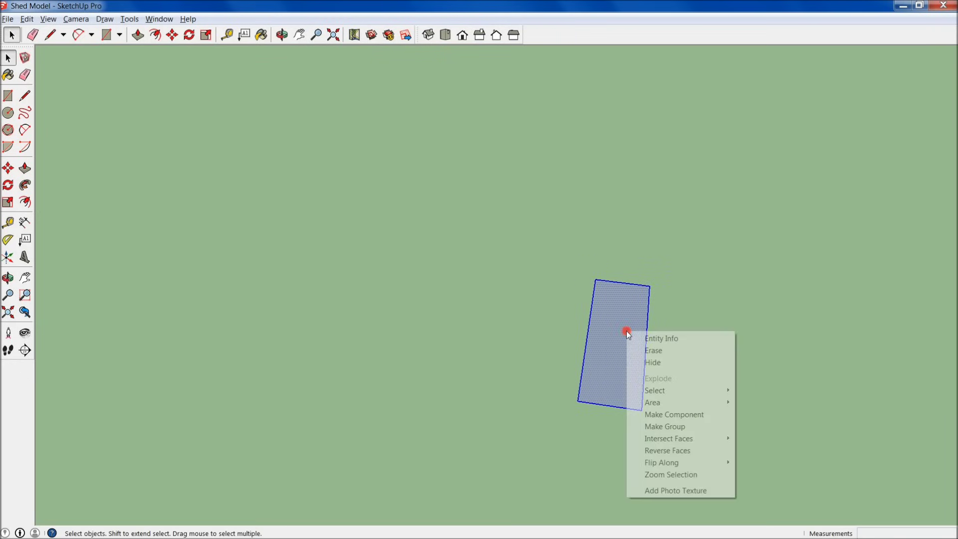
pyautogui.click(674, 418)
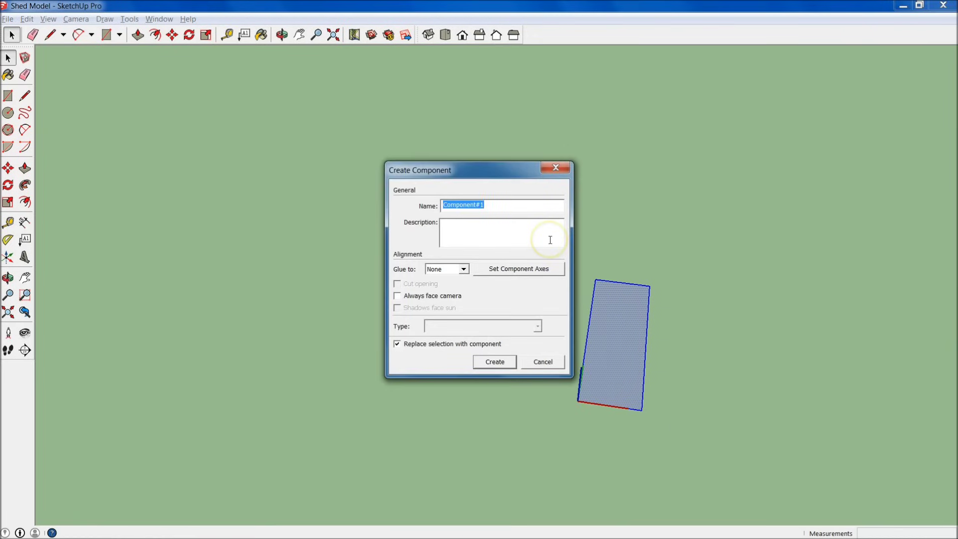
pyautogui.write('c')
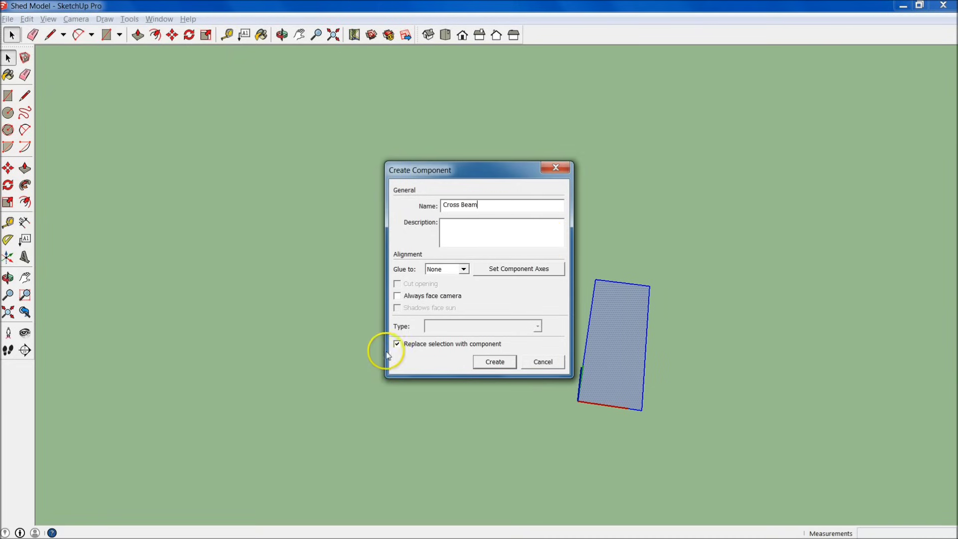
pyautogui.click(498, 364)
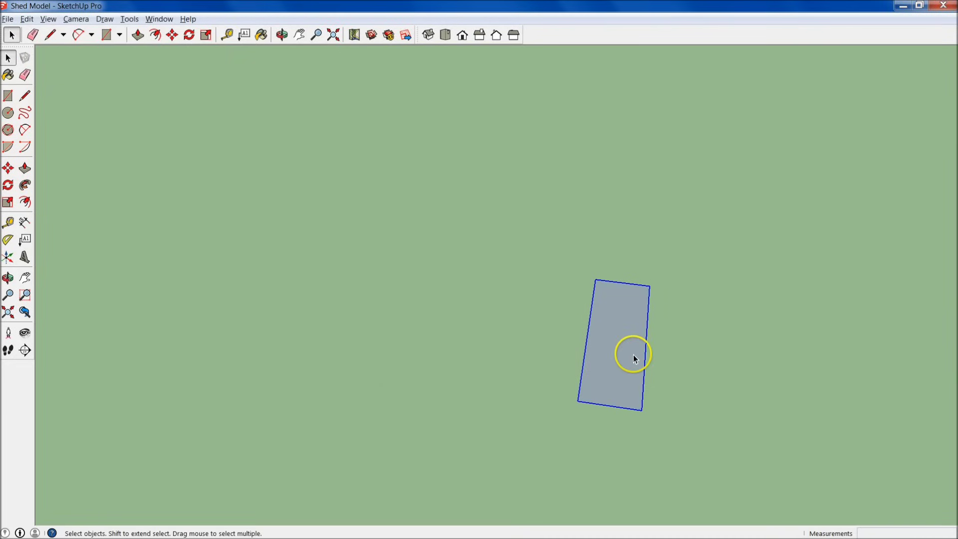
# Step: Extrude the rectangle upward by 60 inches inside the Cross Beam component, close the component and select it
pyautogui.doubleClick(630, 340)
pyautogui.press('p')
pyautogui.click(618, 365)
pyautogui.scroll(-3, 621, 276)
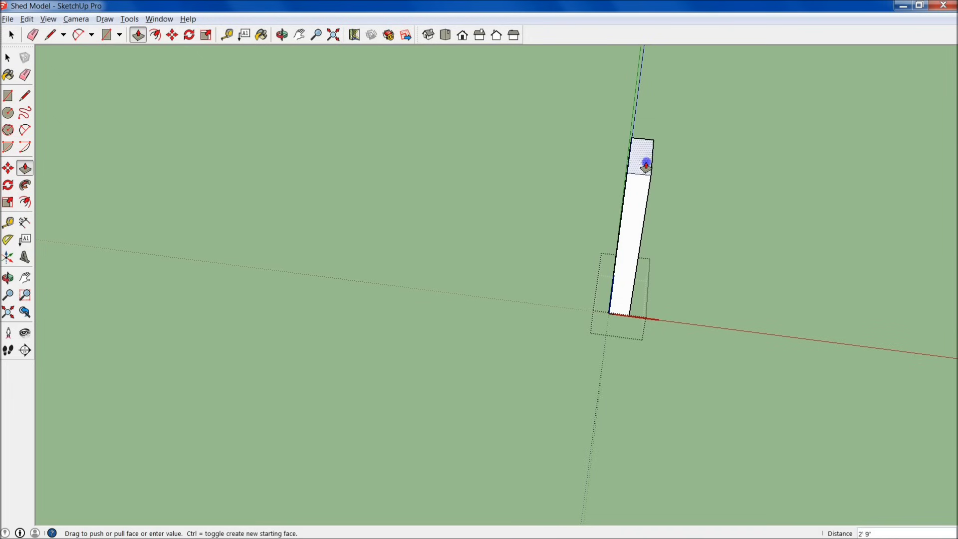
pyautogui.click(656, 142)
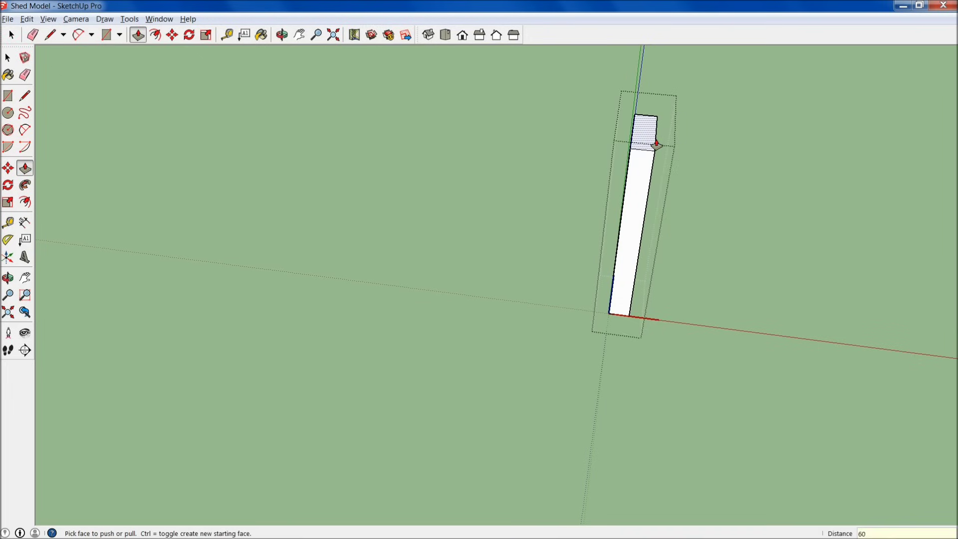
pyautogui.press('Return')
pyautogui.moveTo(656, 145); pyautogui.dragTo(470, 193, button='middle')
pyautogui.click(470, 193)
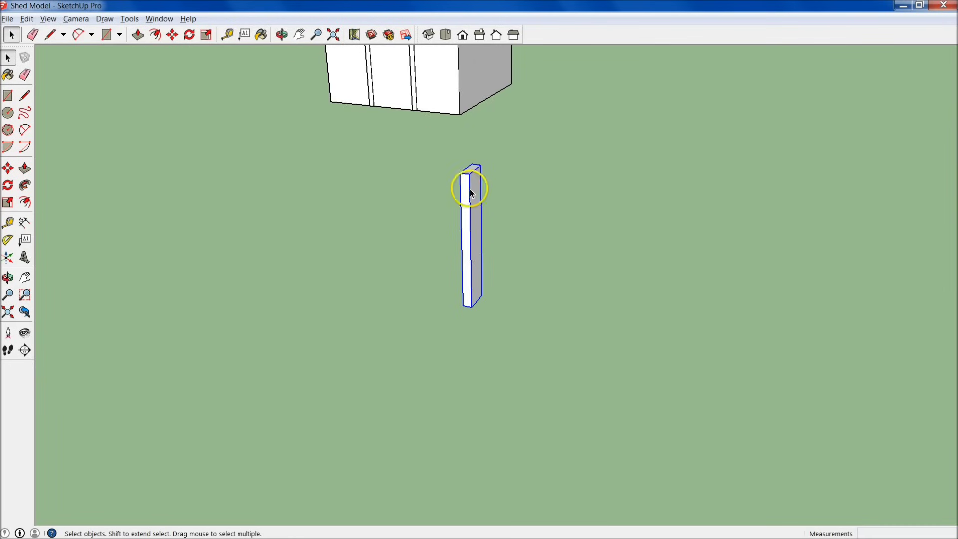
# Step: Rotate the upright cross beam about its narrow front face so it lies horizontally, parallel to the shed's front wall
pyautogui.scroll(5, 479, 212)
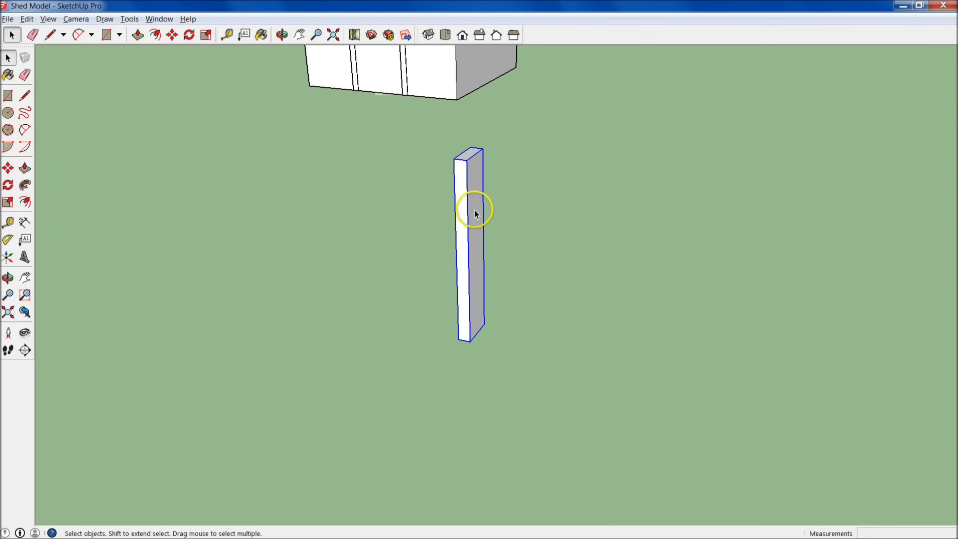
pyautogui.moveTo(390, 297); pyautogui.dragTo(402, 312, button='middle')
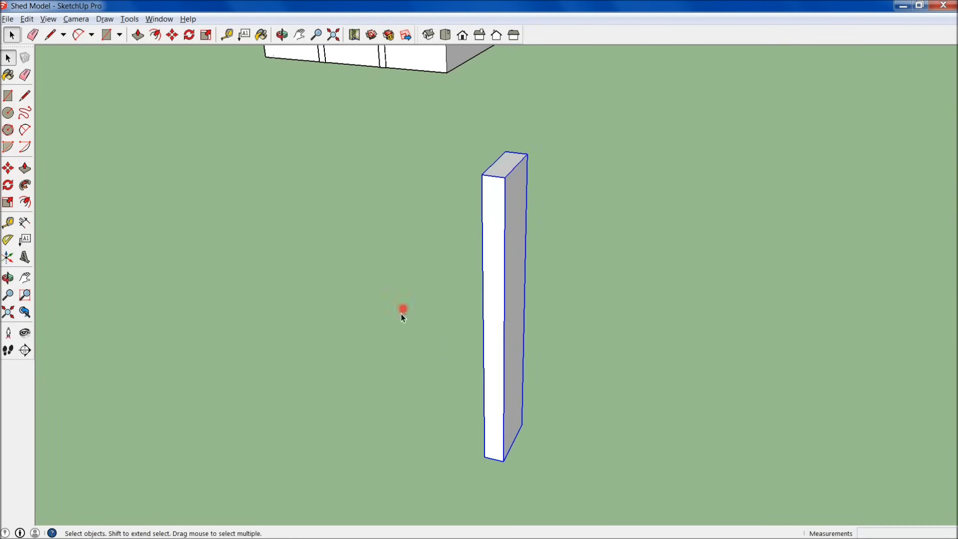
pyautogui.click(8, 168)
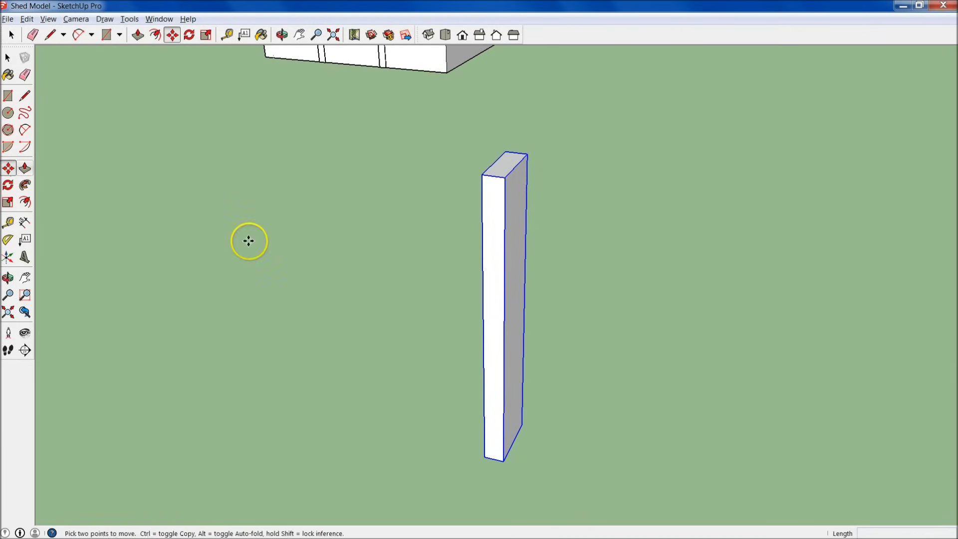
pyautogui.moveTo(495, 211)
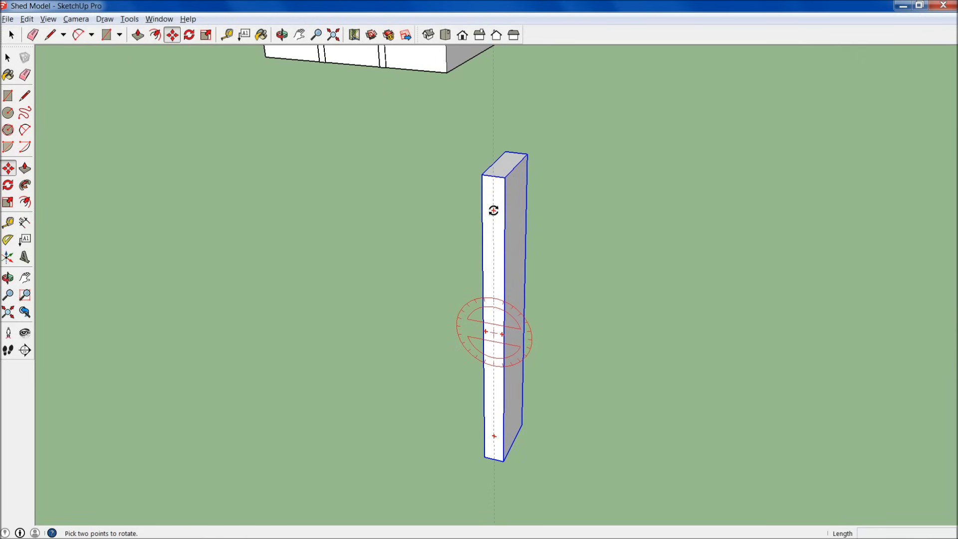
pyautogui.click(512, 227)
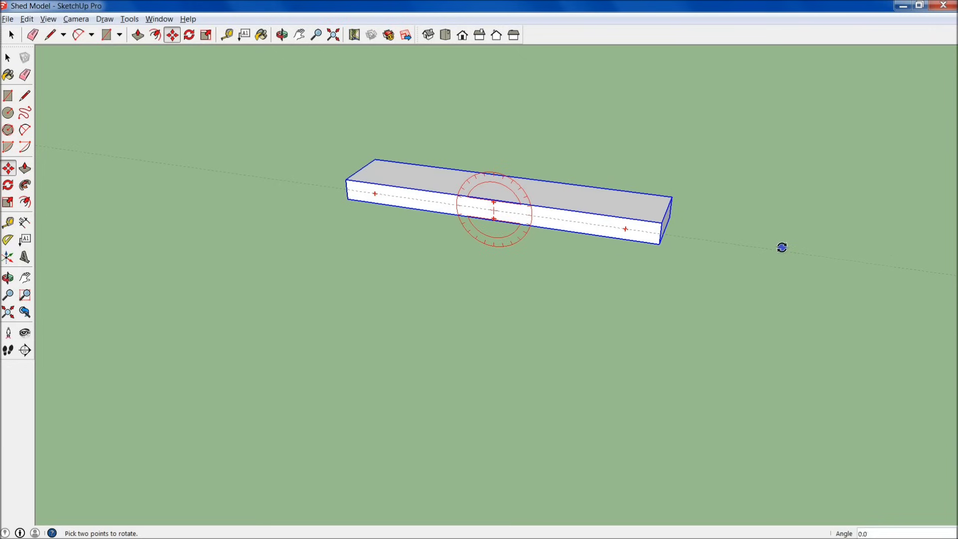
pyautogui.press('Escape')
pyautogui.press('m')
# Step: Rotate the cross beam about its lengthwise axis so it stands upright on its narrow edge
pyautogui.moveTo(772, 270); pyautogui.dragTo(693, 293, button='middle')
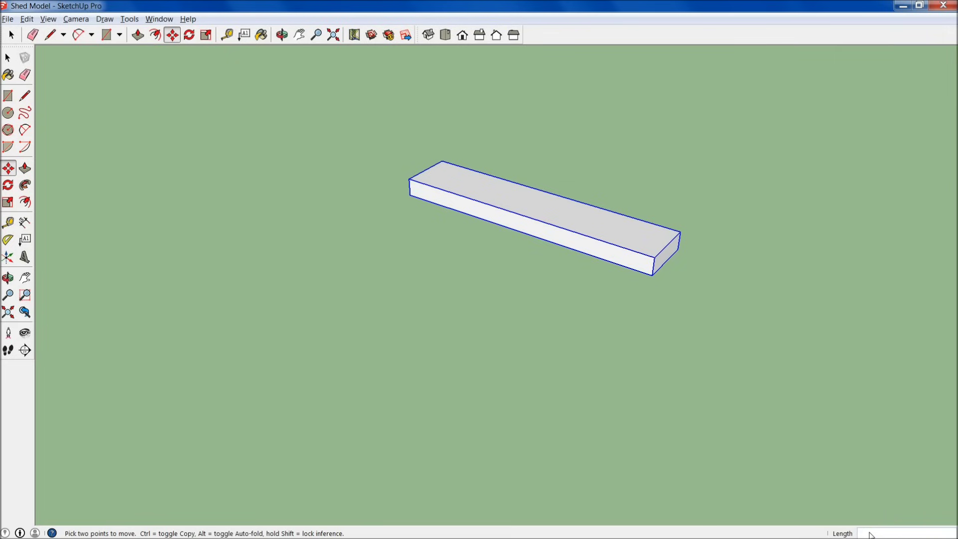
pyautogui.moveTo(764, 425); pyautogui.dragTo(633, 300, button='middle')
pyautogui.press('q')
pyautogui.click(627, 278)
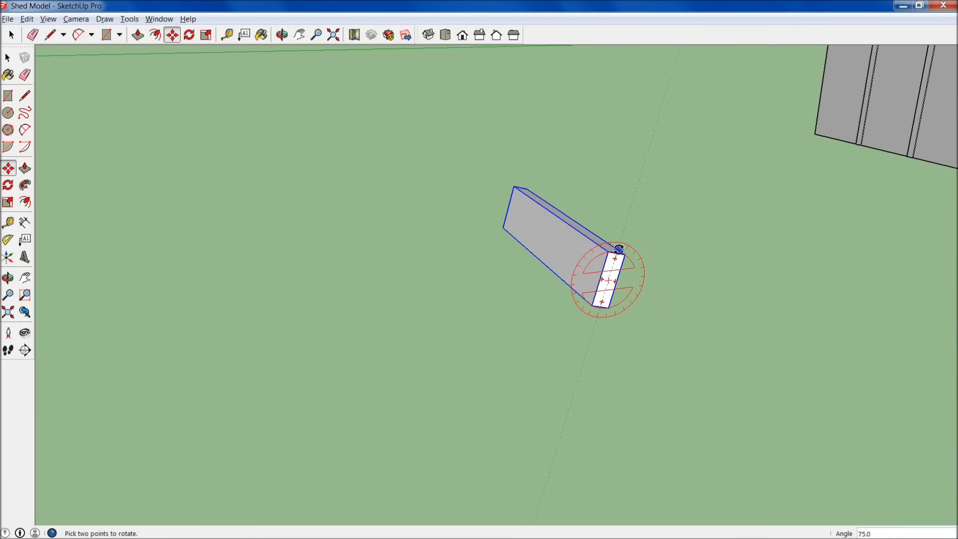
pyautogui.click(605, 213)
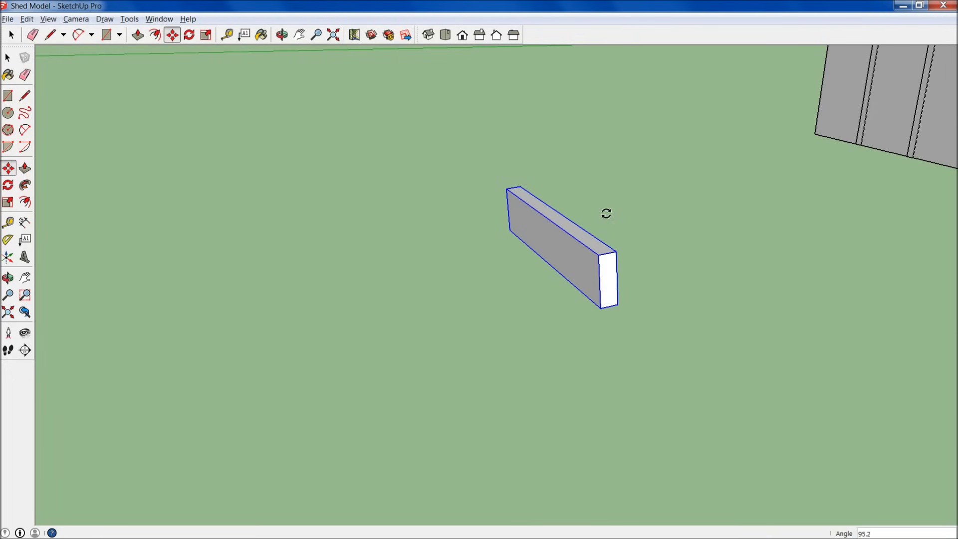
# Step: Move the cross beam by its lower front end corner onto the top front corner of the right-hand post
pyautogui.moveTo(579, 241); pyautogui.dragTo(637, 460, button='middle')
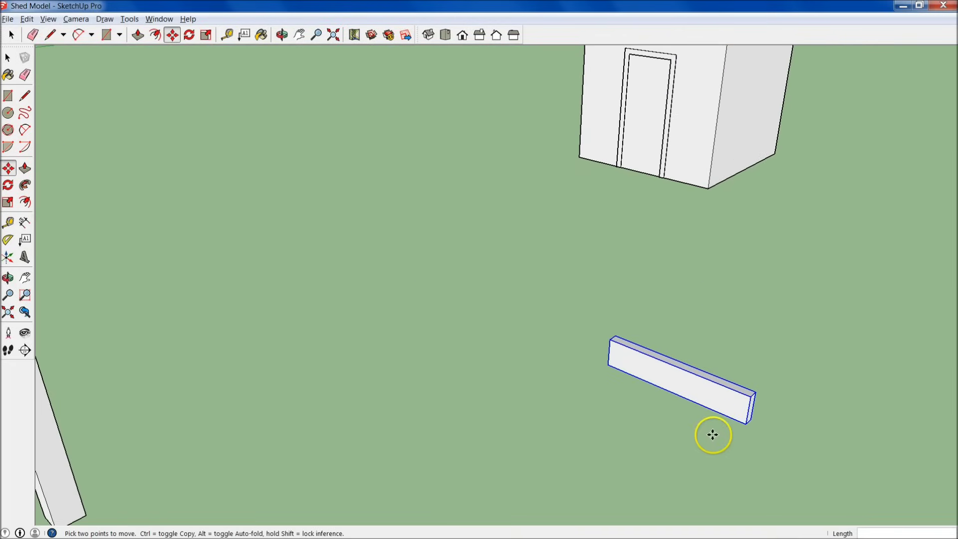
pyautogui.click(748, 425)
pyautogui.scroll(-3, 555, 357)
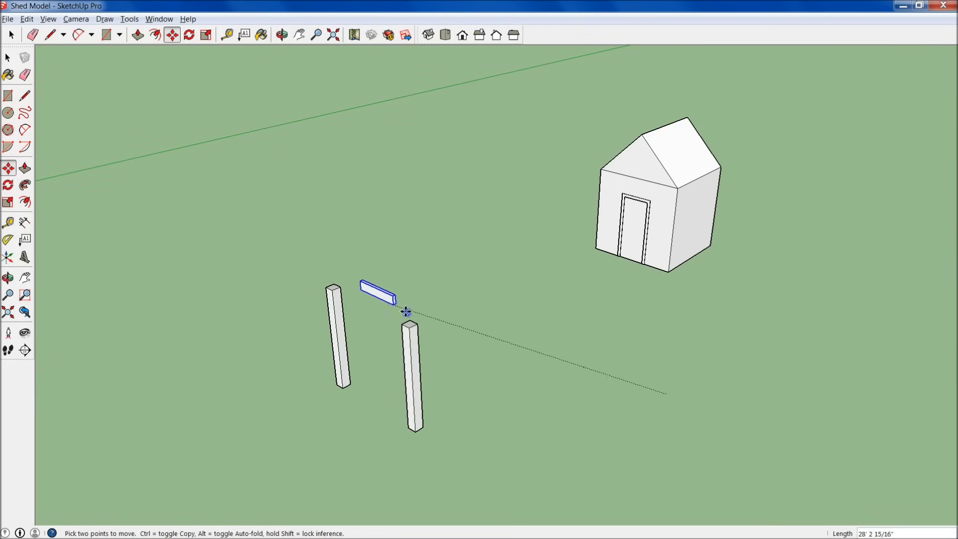
pyautogui.scroll(3, 409, 332)
pyautogui.scroll(3, 406, 321)
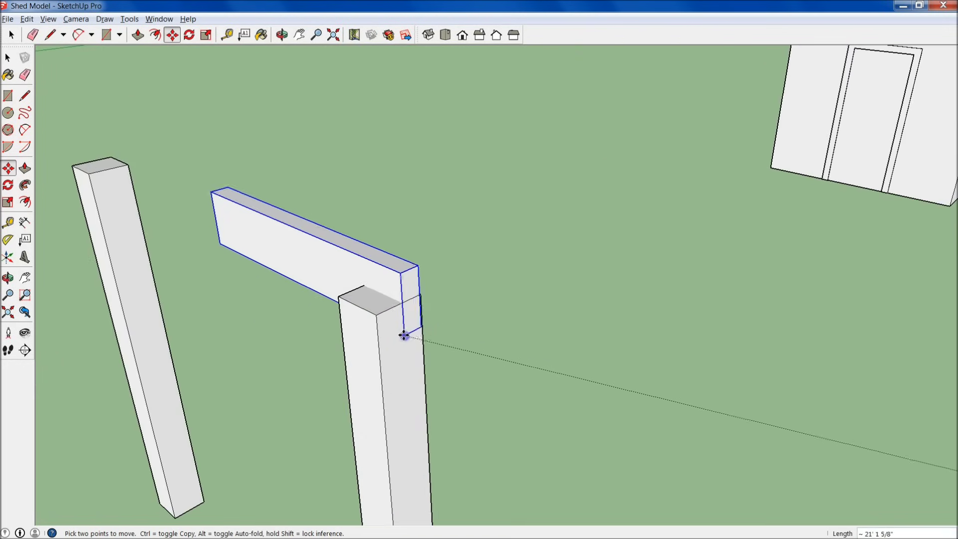
pyautogui.click(375, 315)
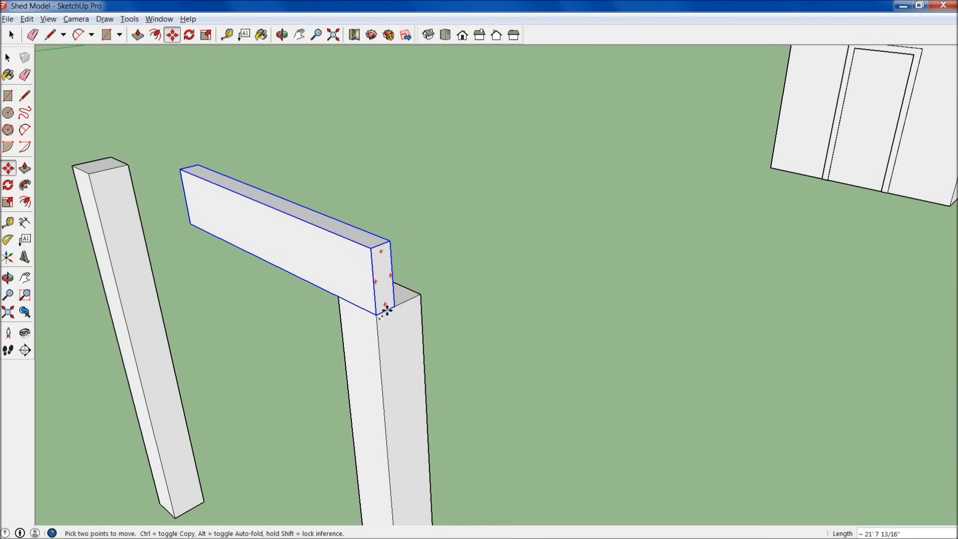
# Step: Move the cross beam 3" along the post's top outer edge, centring its end on that edge
pyautogui.scroll(1, 384, 307)
pyautogui.scroll(1, 385, 310)
pyautogui.click(385, 309)
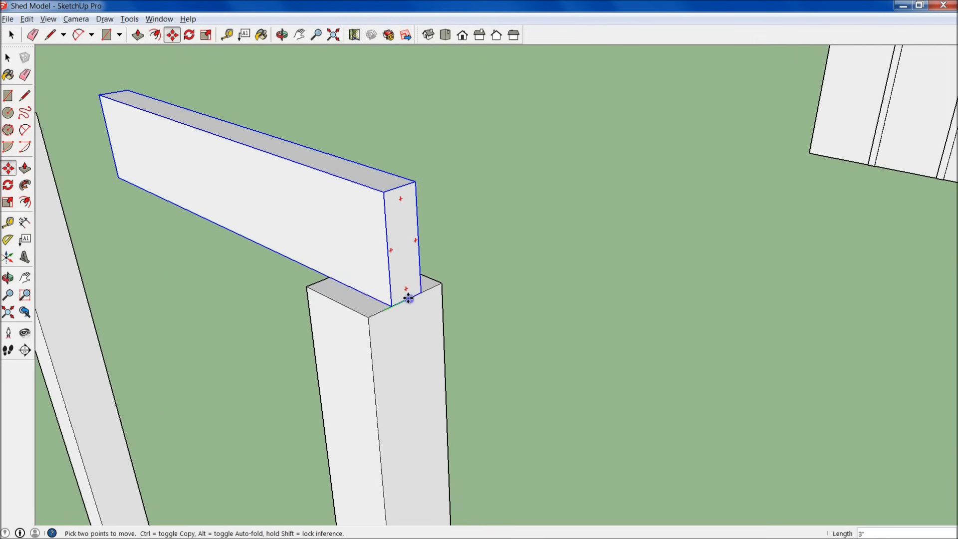
# Step: Lower the cross beam 1' by its upper end midpoint so its top is flush with the top of the post
pyautogui.moveTo(406, 299); pyautogui.dragTo(345, 195, button='middle')
pyautogui.click(345, 196)
pyautogui.press('space')
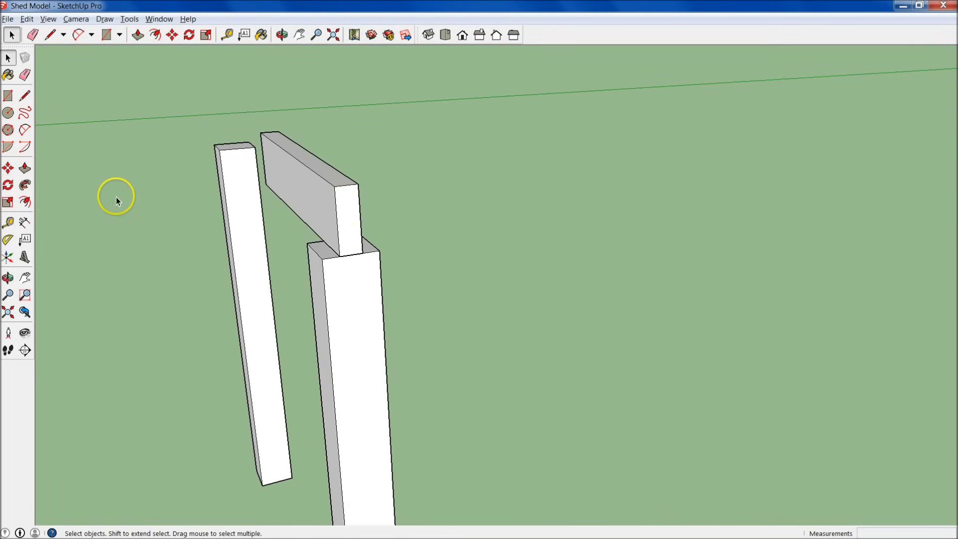
pyautogui.click(8, 168)
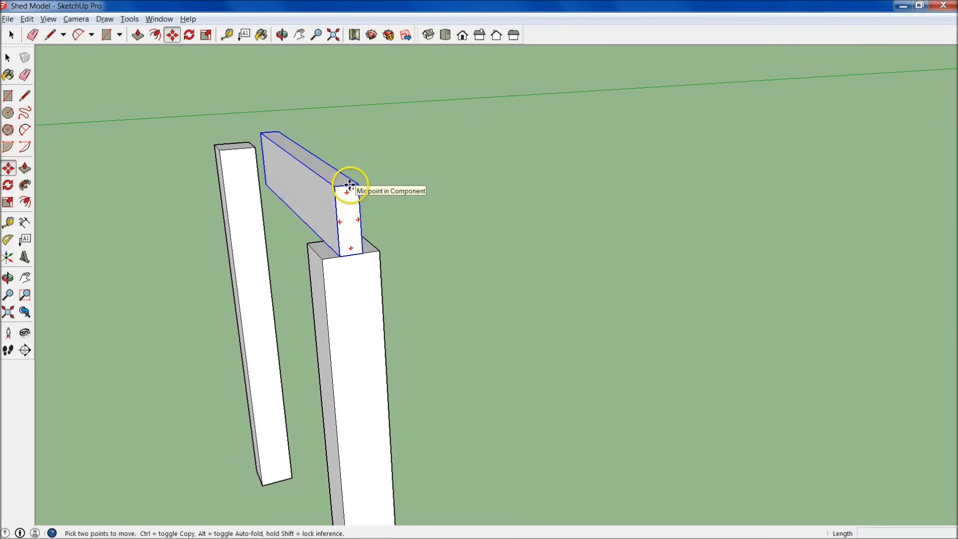
pyautogui.click(350, 185)
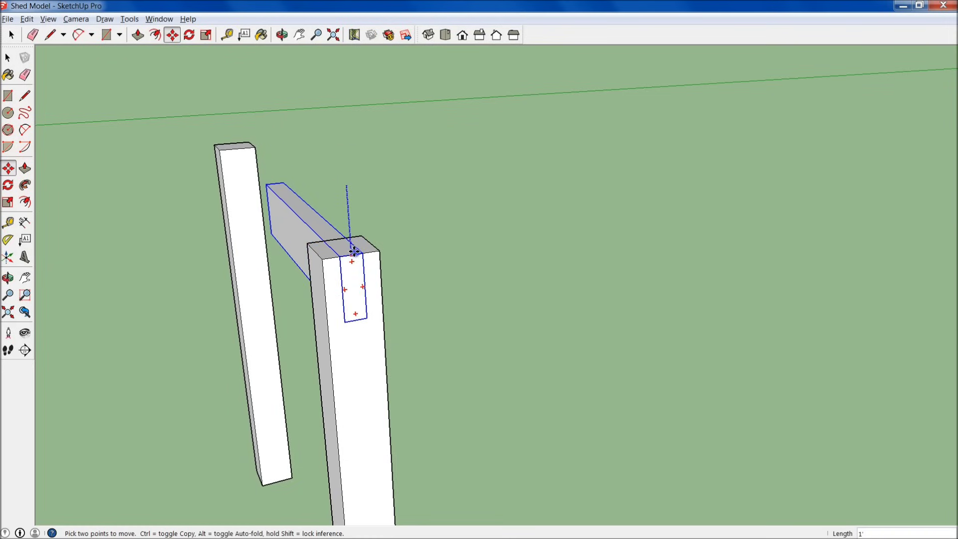
pyautogui.click(320, 272)
pyautogui.moveTo(320, 271); pyautogui.dragTo(448, 321, button='middle')
pyautogui.press('space')
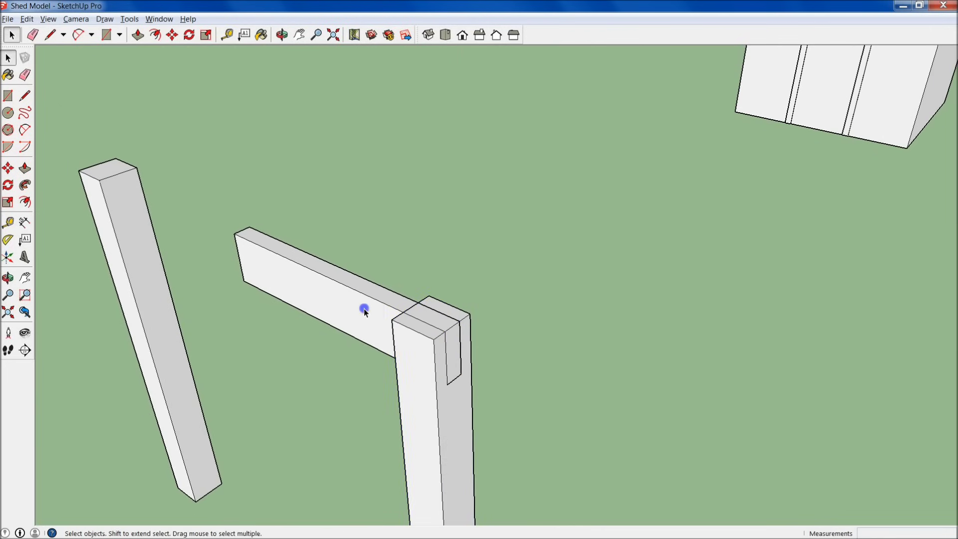
# Step: Inside the cross beam component, Push/Pull its near end face out 1' 6" beyond the right-hand post
pyautogui.doubleClick(364, 310)
pyautogui.click(450, 350)
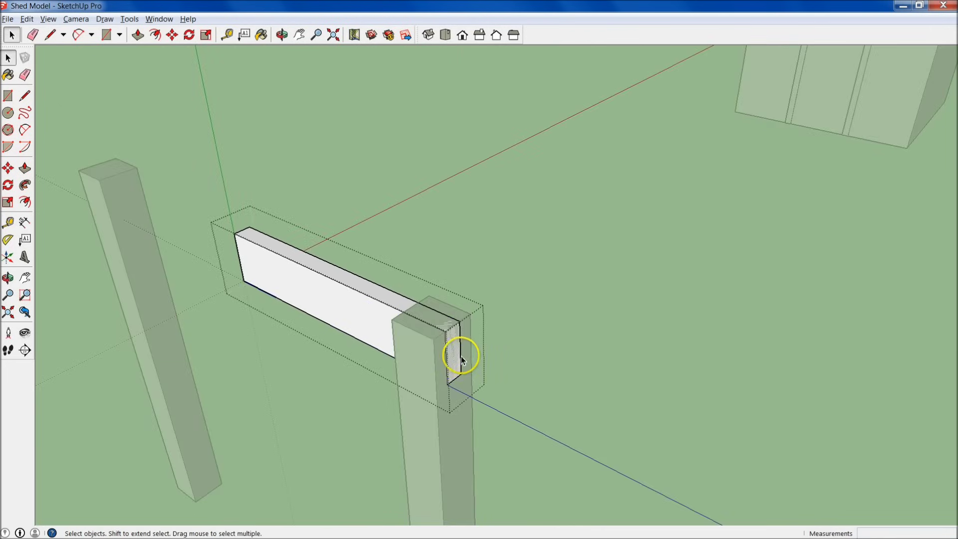
pyautogui.click(25, 168)
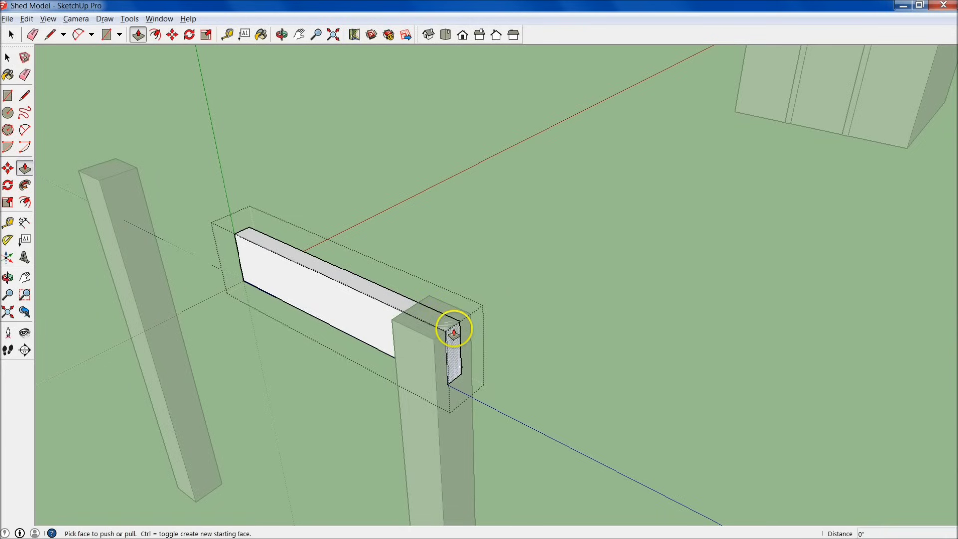
pyautogui.moveTo(453, 336); pyautogui.dragTo(589, 419)
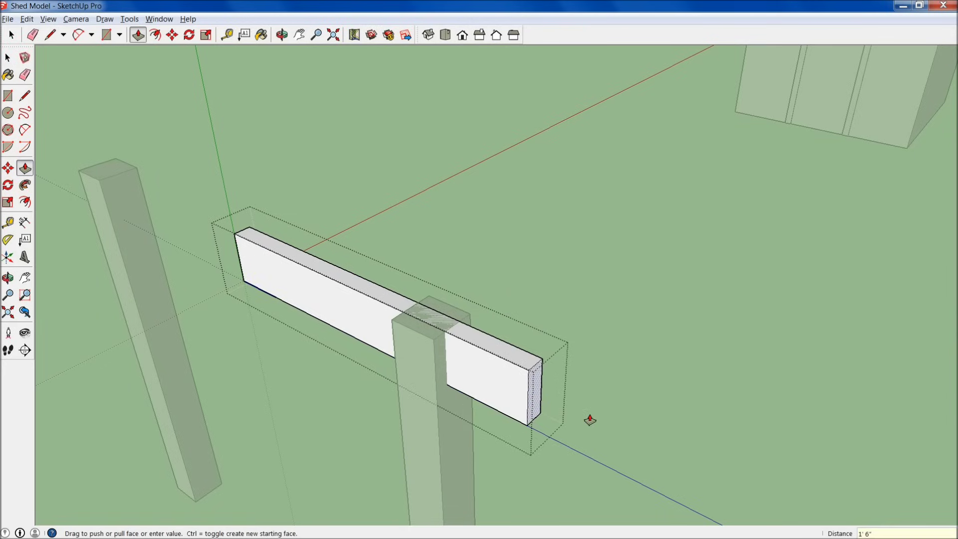
# Step: Push/Pull the cross beam's opposite end face 5' to the outer face of the other post
pyautogui.moveTo(379, 453); pyautogui.dragTo(227, 308, button='middle')
pyautogui.moveTo(585, 244); pyautogui.dragTo(619, 124)
pyautogui.press('p')
pyautogui.moveTo(564, 197); pyautogui.dragTo(407, 331)
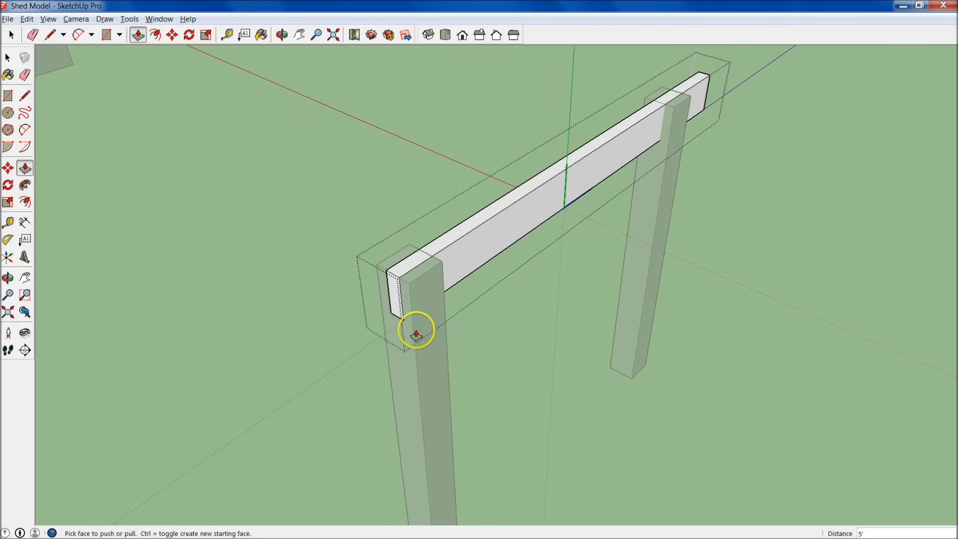
# Step: Extend that same end of the cross beam another 1' 6" beyond the post, and leave the component
pyautogui.moveTo(389, 278); pyautogui.dragTo(309, 355)
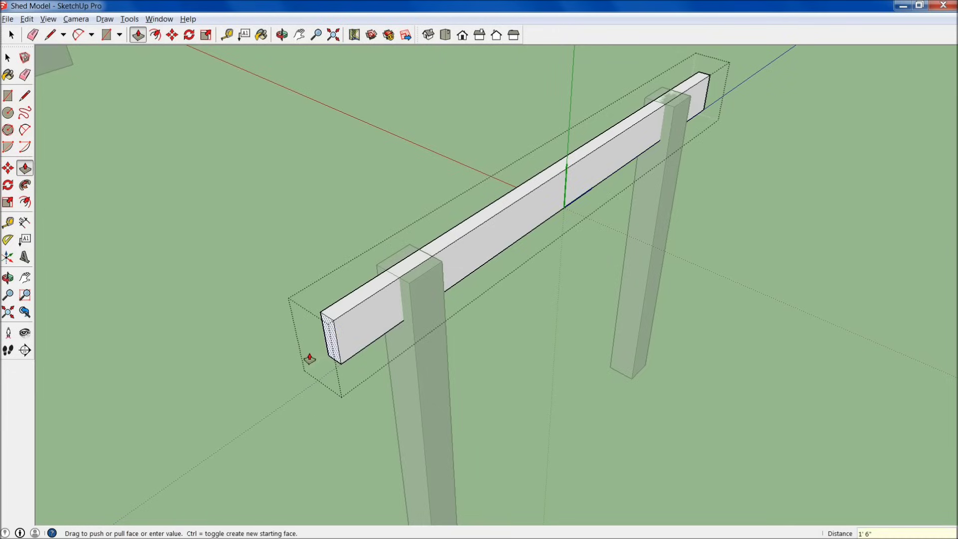
pyautogui.press('space')
pyautogui.click(573, 356)
pyautogui.moveTo(572, 356); pyautogui.dragTo(515, 280, button='middle')
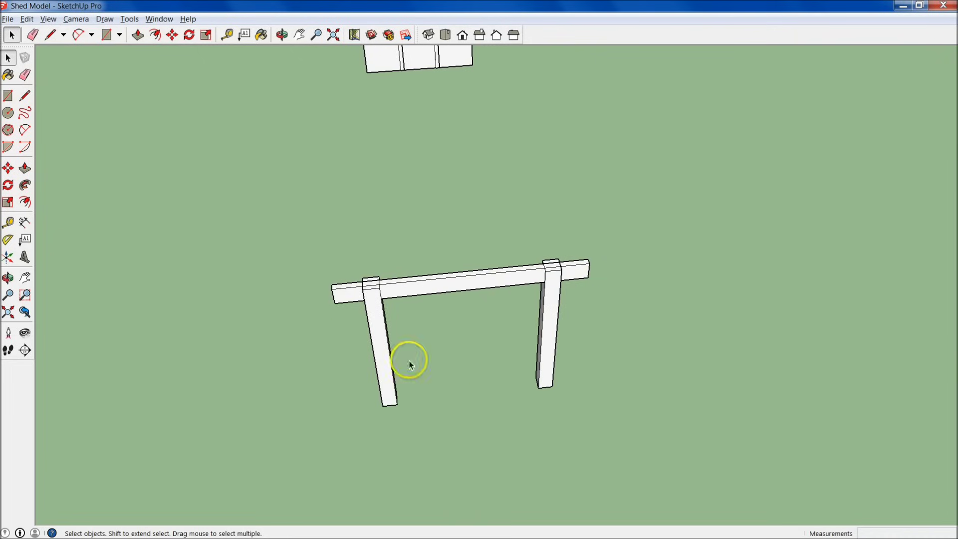
# Step: Open the Outliner and place it clear of the frame and the tools
pyautogui.click(433, 282)
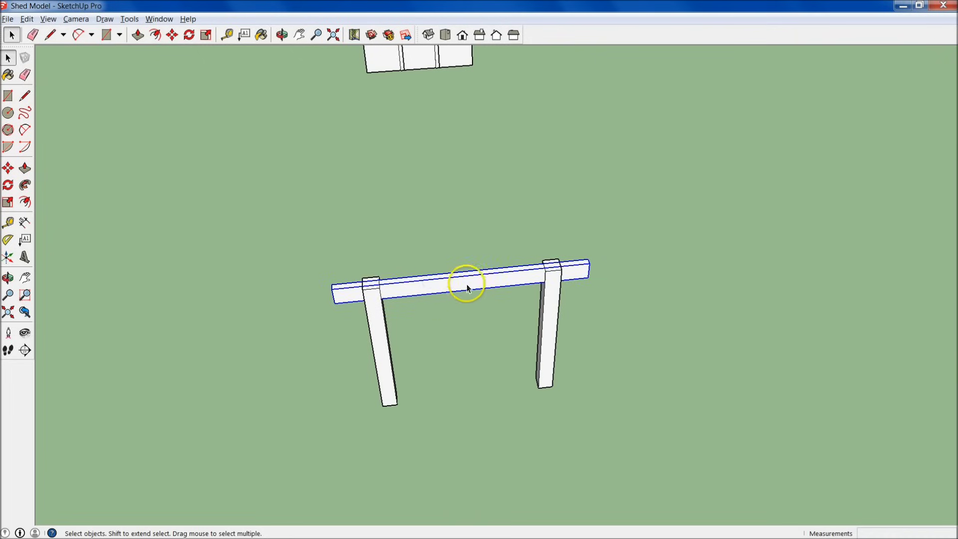
pyautogui.click(485, 256)
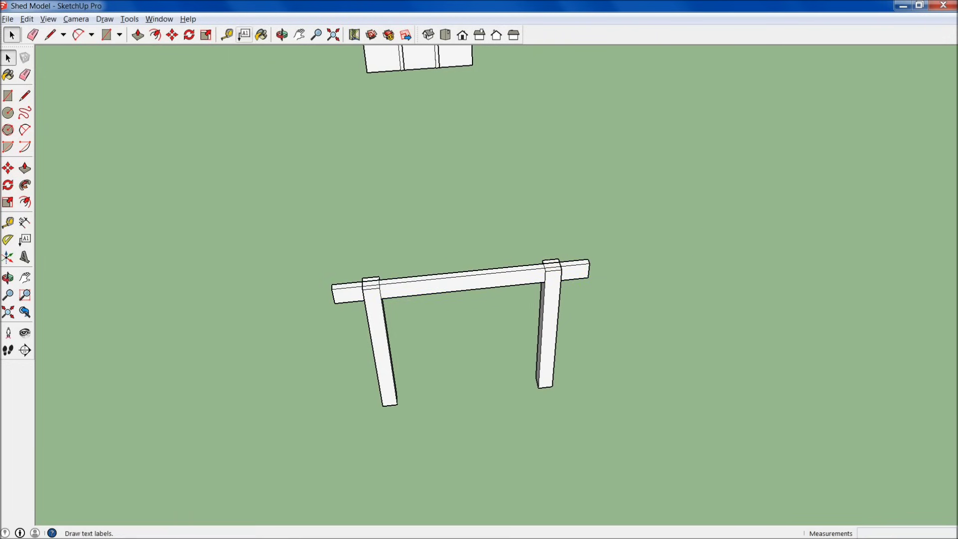
pyautogui.click(159, 19)
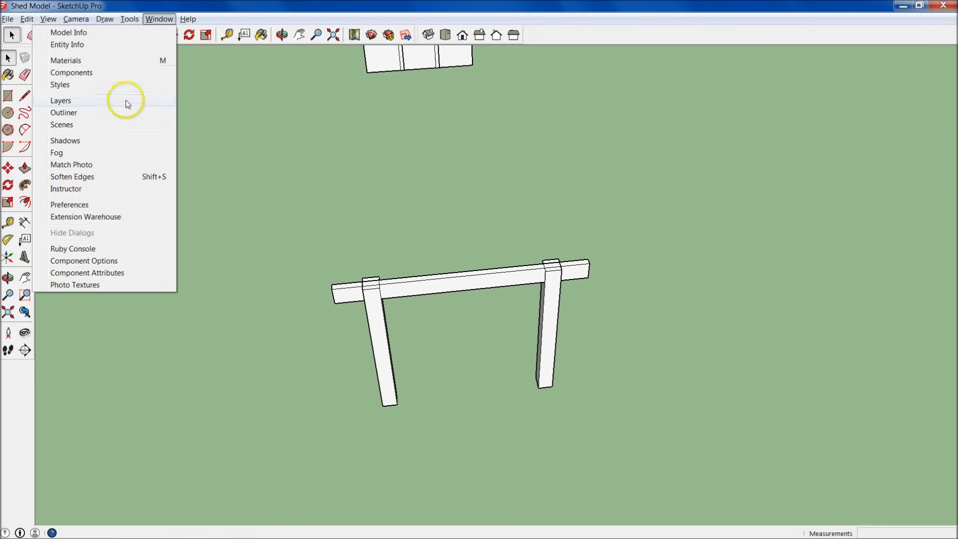
pyautogui.click(102, 113)
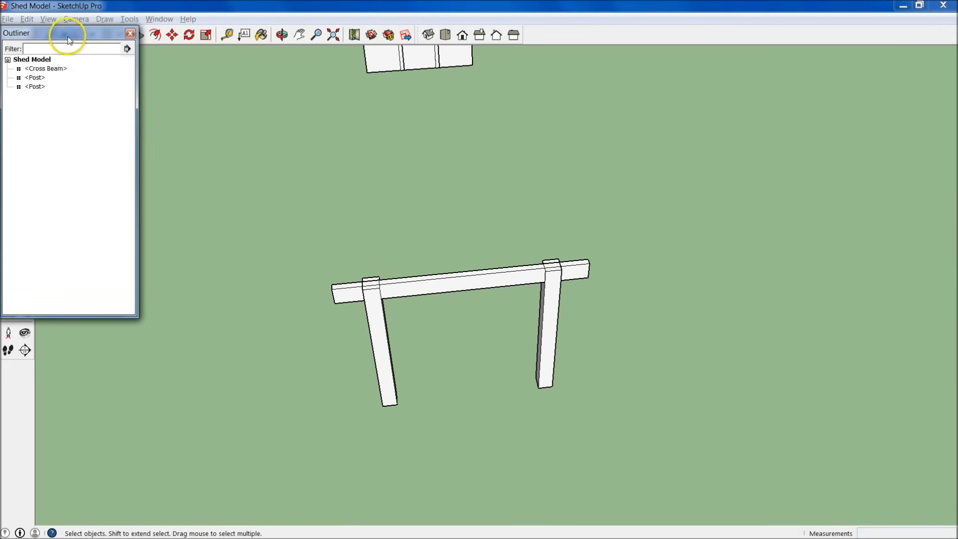
pyautogui.moveTo(55, 33); pyautogui.dragTo(865, 57)
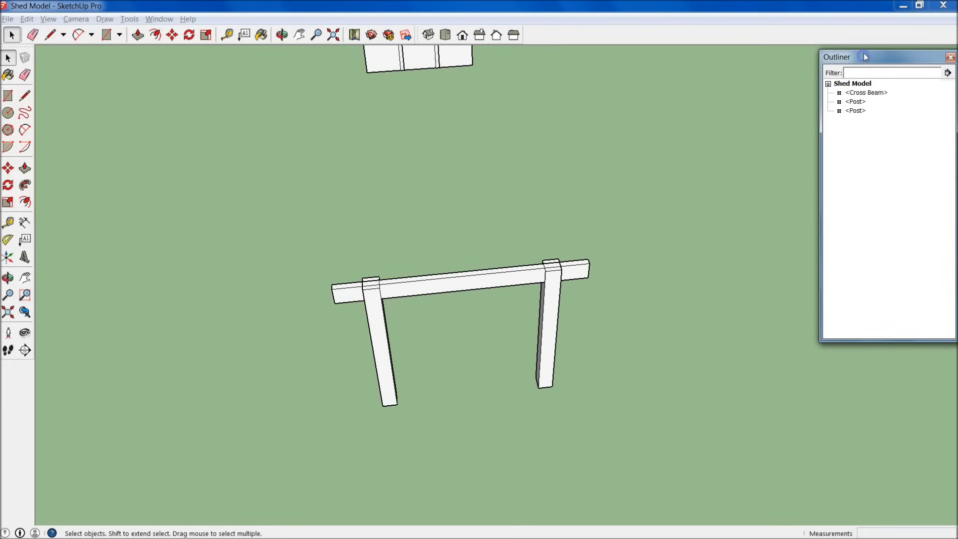
# Step: Highlight the Cross Beam and each Post through the Outliner to match the entries with the model
pyautogui.click(863, 93)
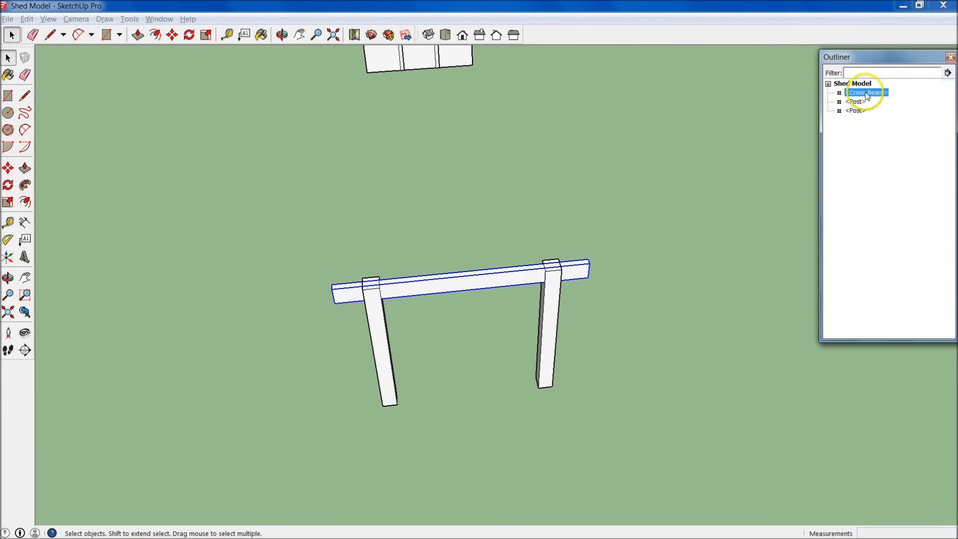
pyautogui.click(855, 102)
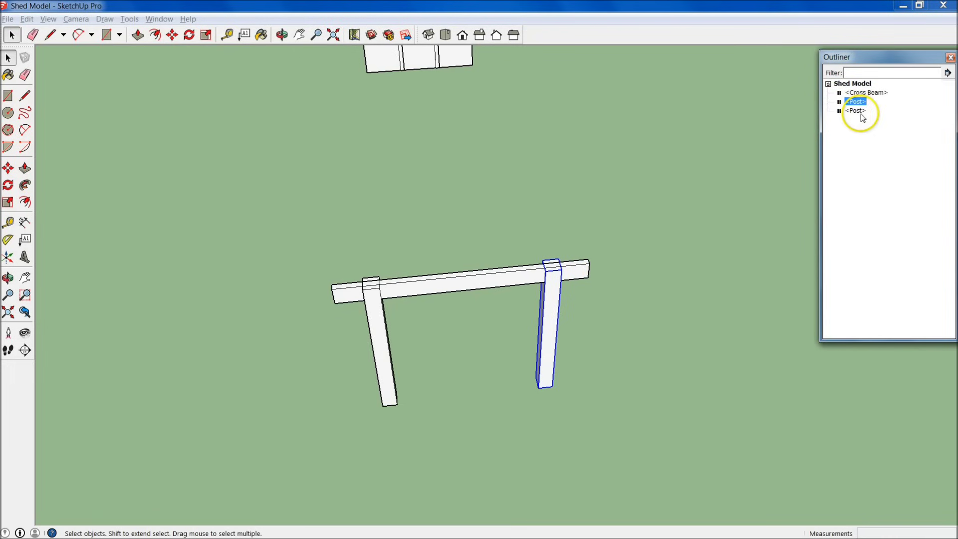
pyautogui.click(858, 111)
pyautogui.click(858, 103)
pyautogui.click(858, 103)
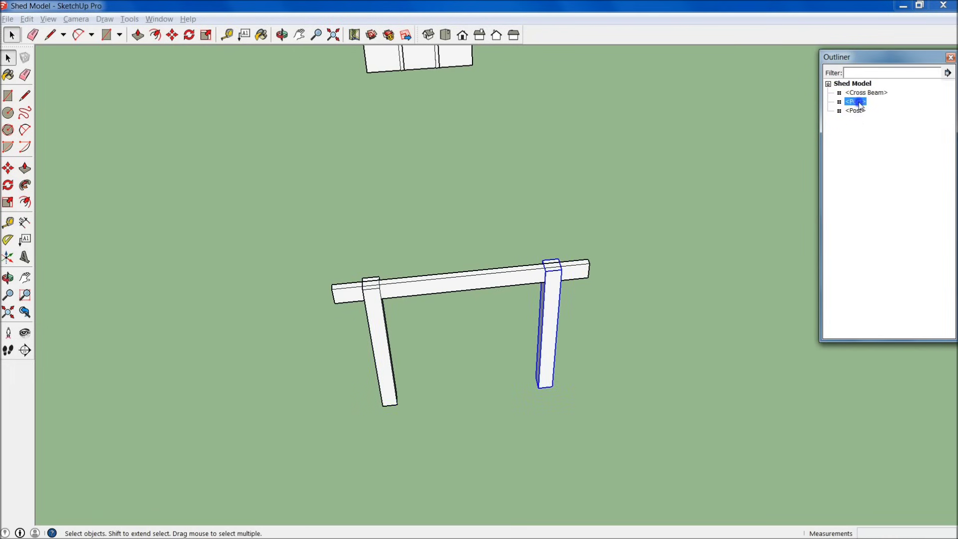
pyautogui.click(574, 212)
# Step: Select all of the shed's loose geometry and make it a group
pyautogui.moveTo(485, 240); pyautogui.dragTo(459, 368, button='middle')
pyautogui.press('space')
pyautogui.moveTo(407, 48); pyautogui.dragTo(595, 292)
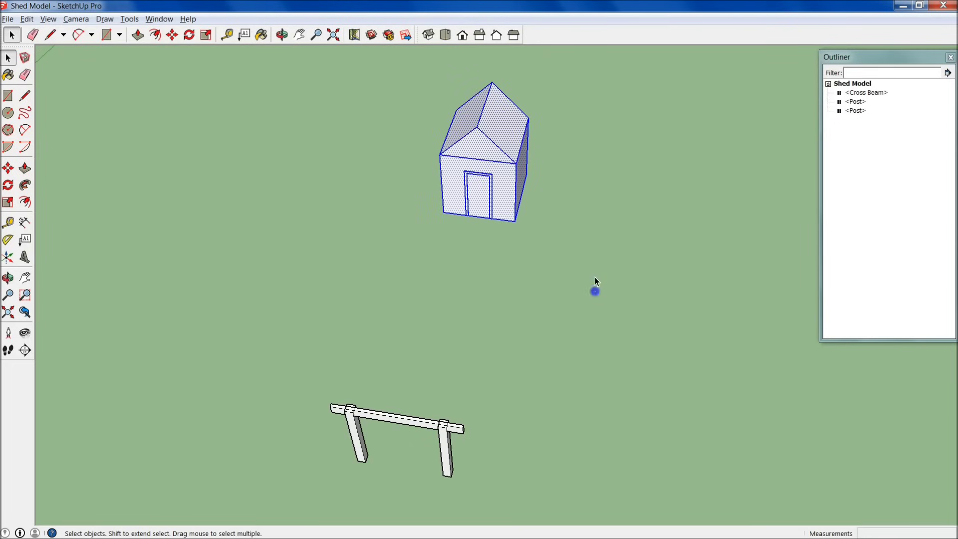
pyautogui.rightClick(466, 151)
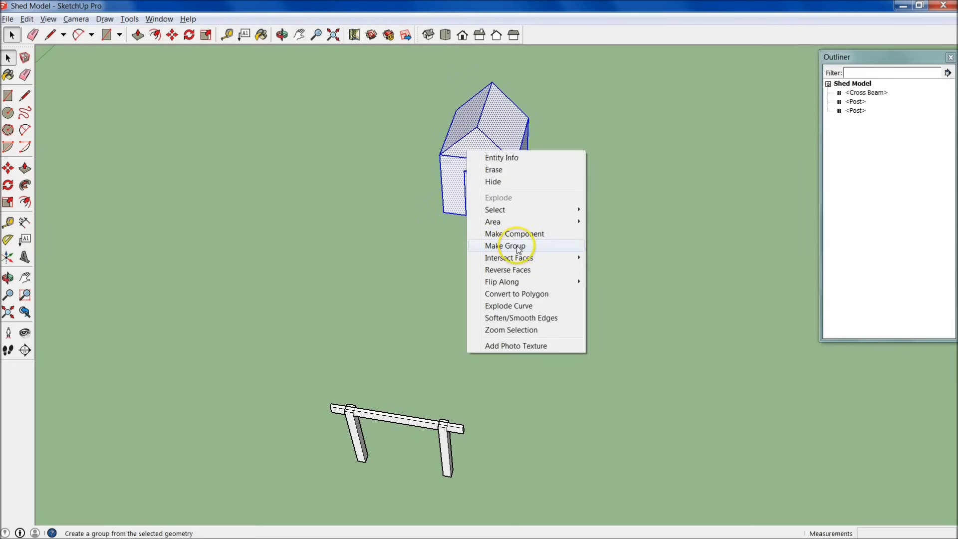
pyautogui.click(516, 246)
pyautogui.click(497, 250)
# Step: Move both posts and the cross beam together by a post's top back corner onto the shed's front upper wall corner
pyautogui.keyDown('shift'); pyautogui.moveTo(477, 306); pyautogui.dragTo(599, 223, button='middle'); pyautogui.keyUp('shift')
pyautogui.scroll(5, 577, 354)
pyautogui.moveTo(286, 148); pyautogui.dragTo(663, 415)
pyautogui.press('m')
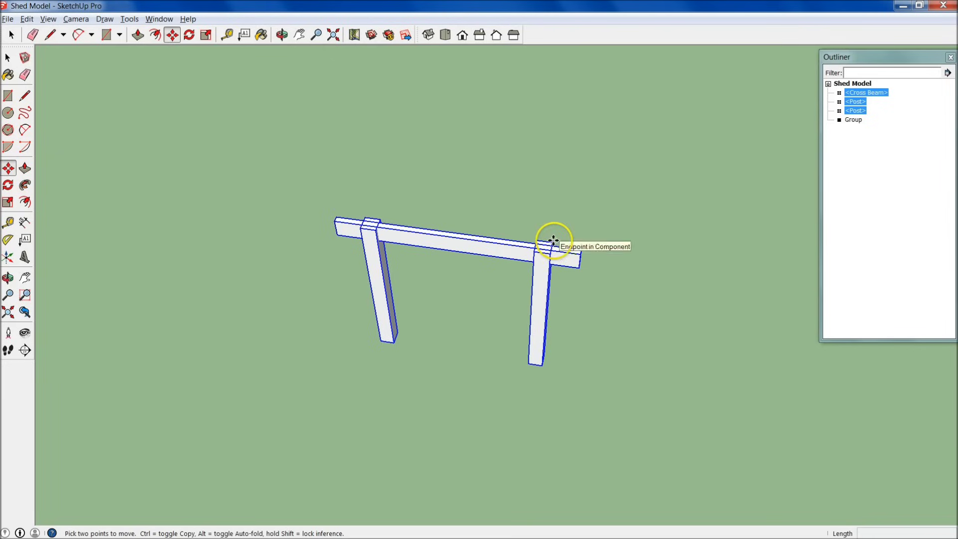
pyautogui.click(551, 242)
pyautogui.scroll(-5, 549, 235)
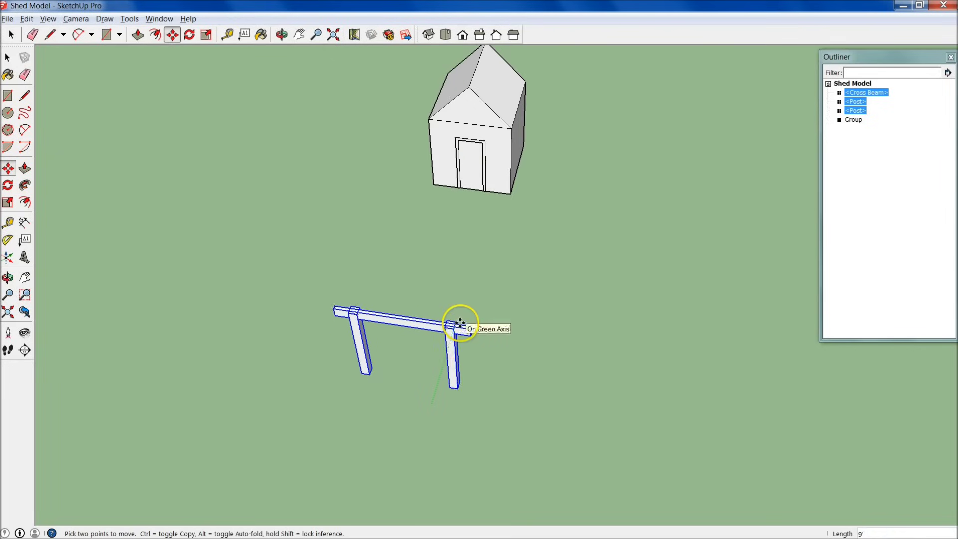
pyautogui.click(508, 131)
# Step: Move the whole frame straight out from the shed's front wall, leaving a gap of about 10', and clear the selection
pyautogui.scroll(6, 504, 133)
pyautogui.press('o')
pyautogui.moveTo(568, 254); pyautogui.dragTo(378, 274)
pyautogui.press('m')
pyautogui.click(492, 171)
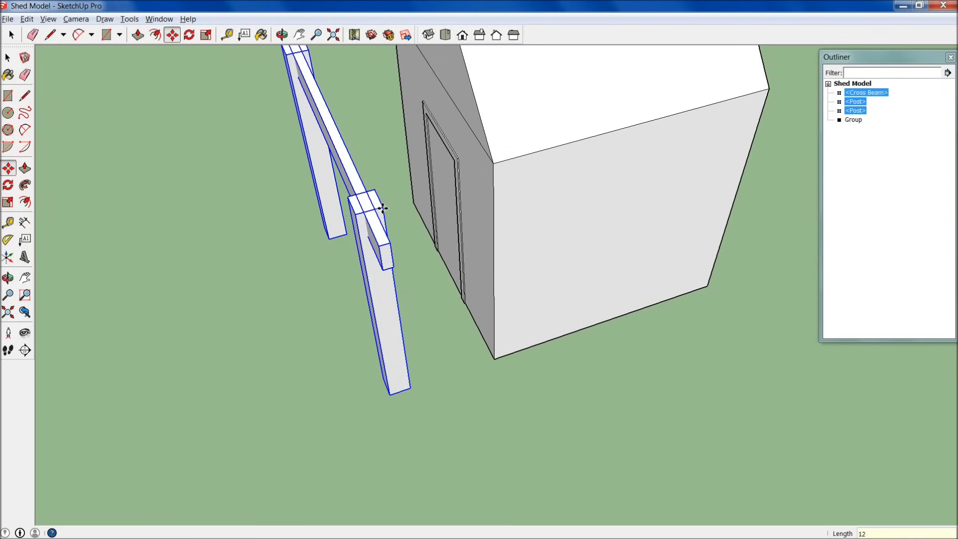
pyautogui.press('Return')
pyautogui.press('o')
pyautogui.moveTo(391, 261); pyautogui.dragTo(460, 343)
pyautogui.press('m')
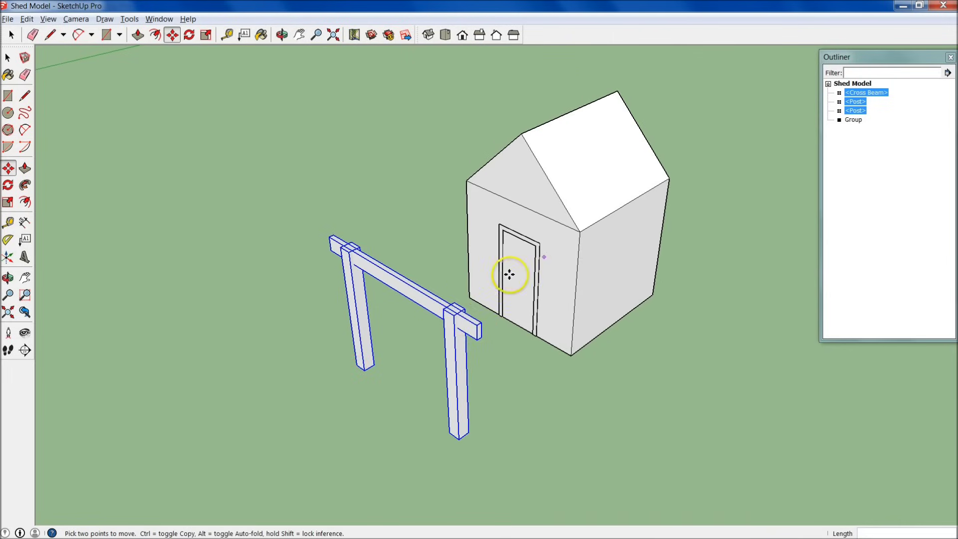
pyautogui.moveTo(390, 315)
pyautogui.mouseDown(button='middle')
pyautogui.moveTo(633, 359)
pyautogui.moveTo(380, 325)
pyautogui.mouseUp(button='middle')
pyautogui.press('space')
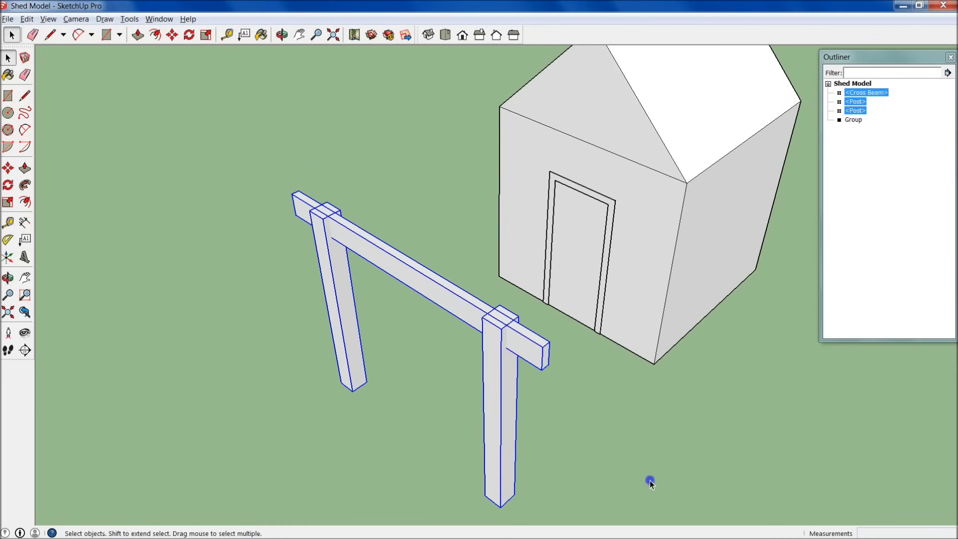
pyautogui.click(648, 478)
# Step: Copy the cross beam 10' 3" along the green axis so the copy sits against the shed's front wall
pyautogui.click(537, 342)
pyautogui.press('m')
pyautogui.click(537, 343)
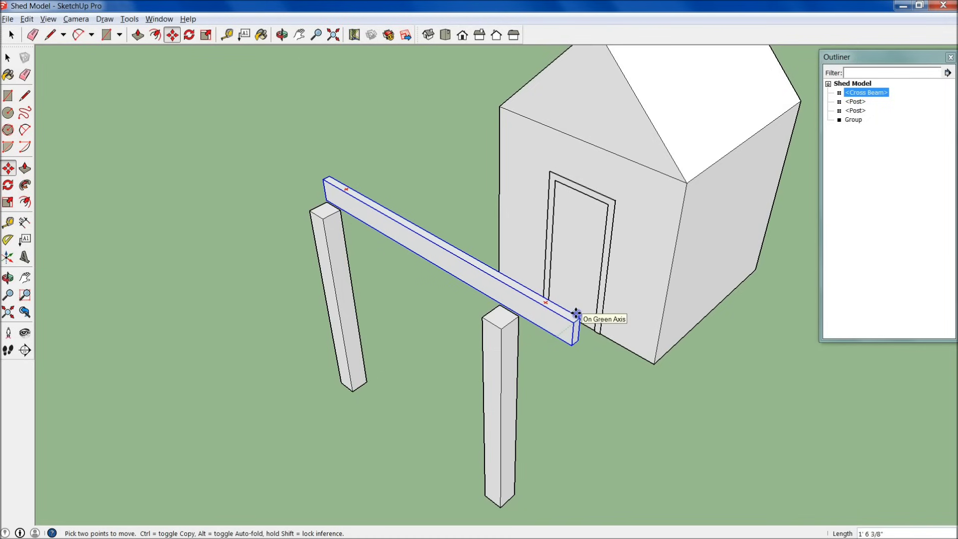
pyautogui.press('ctrl')
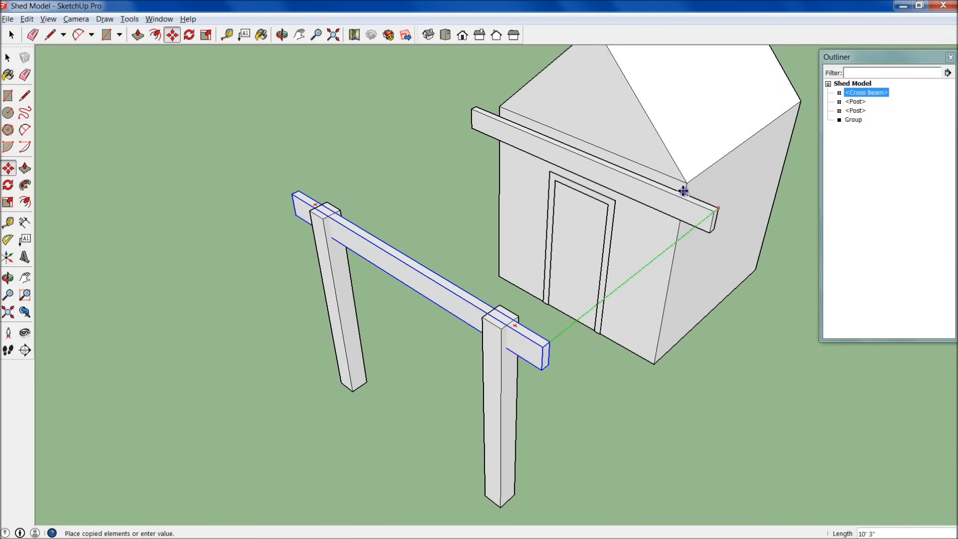
pyautogui.click(684, 188)
pyautogui.moveTo(658, 319); pyautogui.dragTo(224, 212, button='middle')
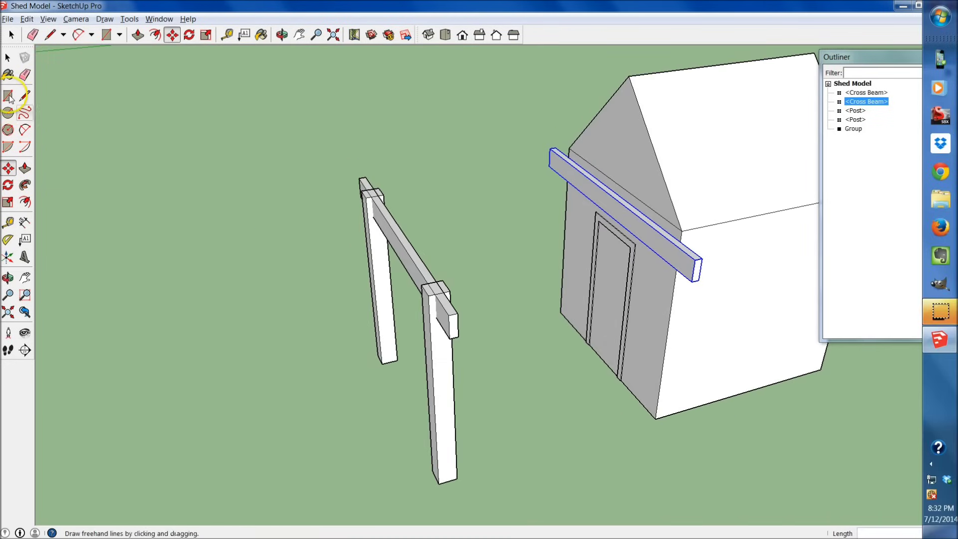
# Step: Draw a 4" by 10" rectangle on the open ground beside the frame
pyautogui.moveTo(449, 371); pyautogui.dragTo(585, 342, button='middle')
pyautogui.press('r')
pyautogui.click(643, 358)
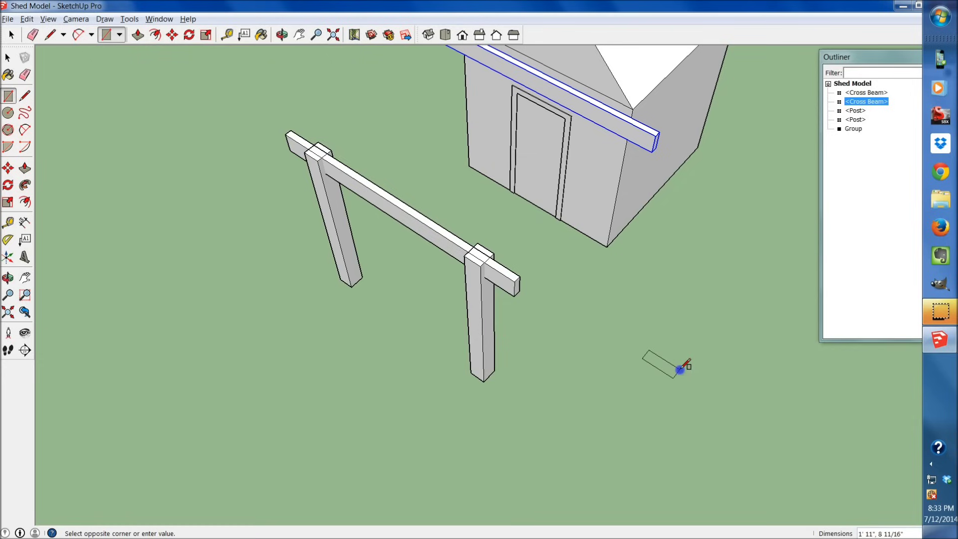
pyautogui.click(685, 365)
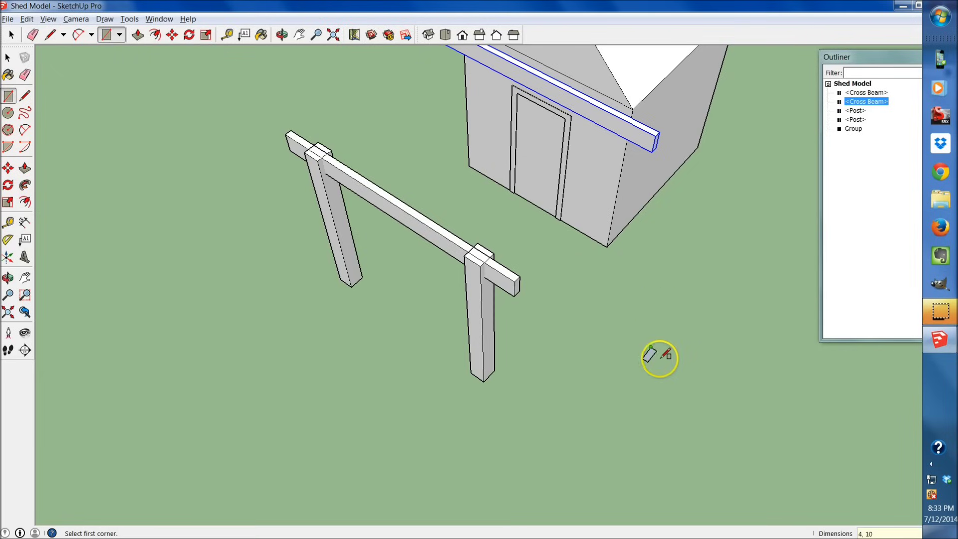
pyautogui.scroll(4, 658, 358)
# Step: Turn the new rectangle's face and edges into a component named Shader Beams
pyautogui.press('space')
pyautogui.scroll(3, 646, 349)
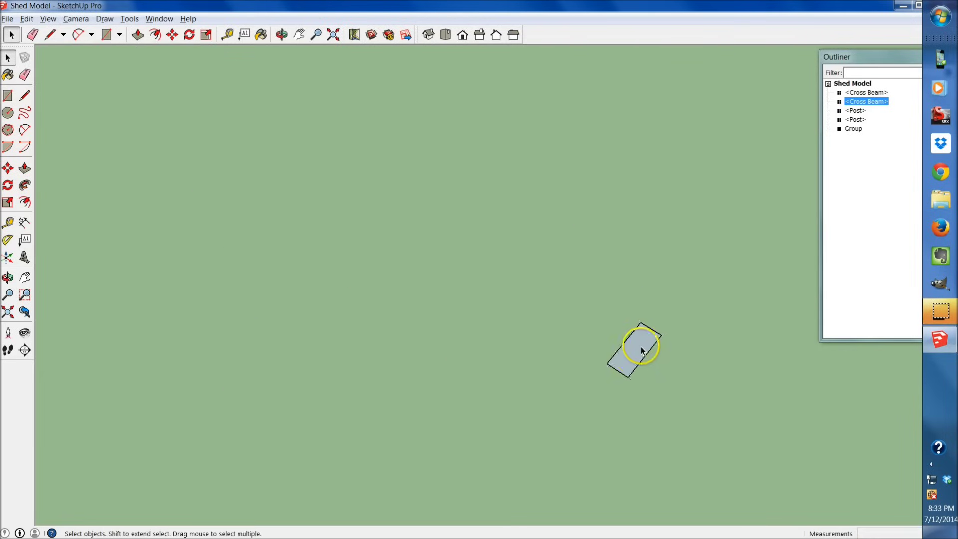
pyautogui.rightClick(630, 372)
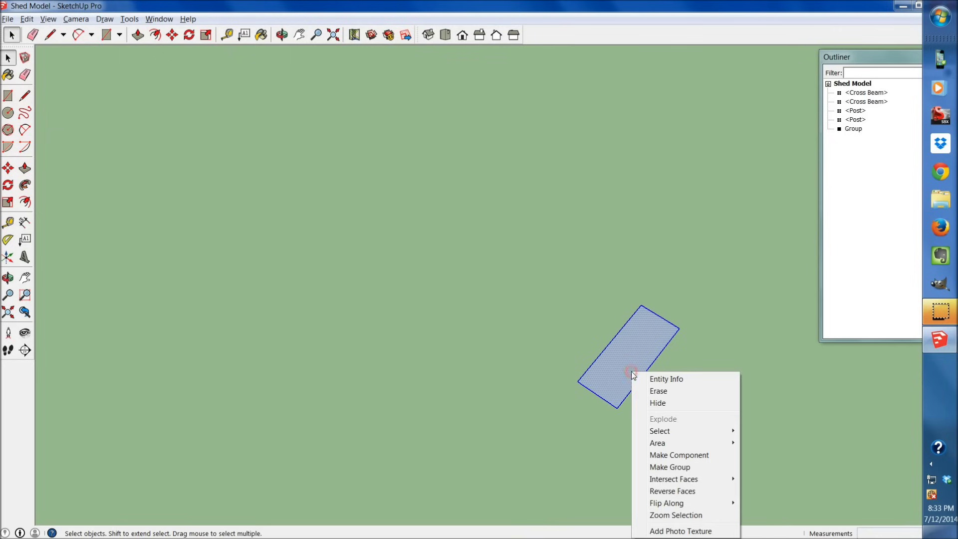
pyautogui.click(695, 454)
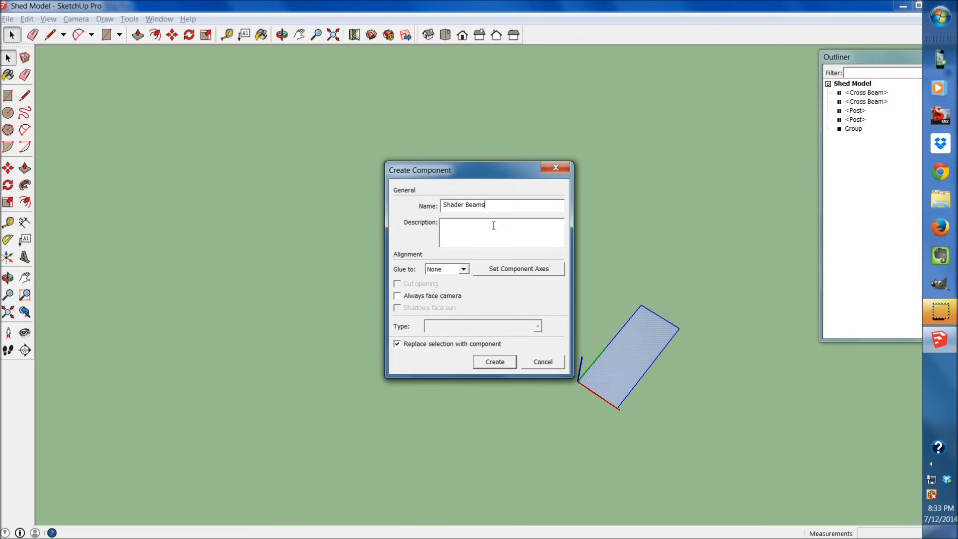
pyautogui.press('Return')
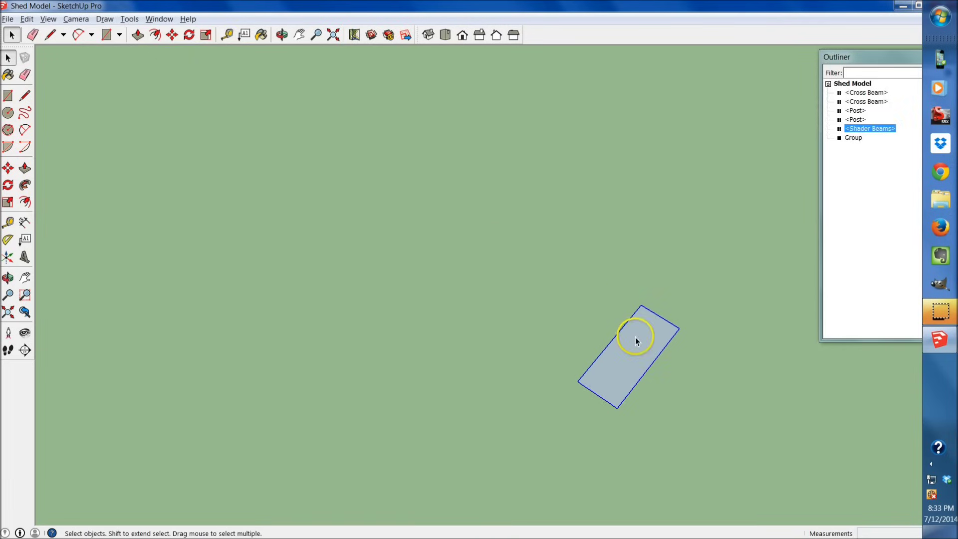
pyautogui.scroll(-3, 631, 358)
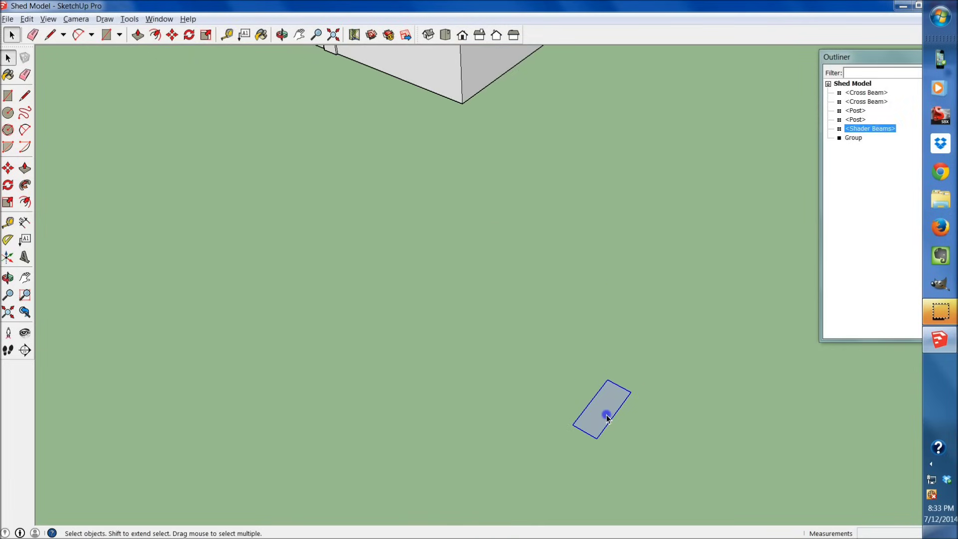
pyautogui.scroll(1, 605, 417)
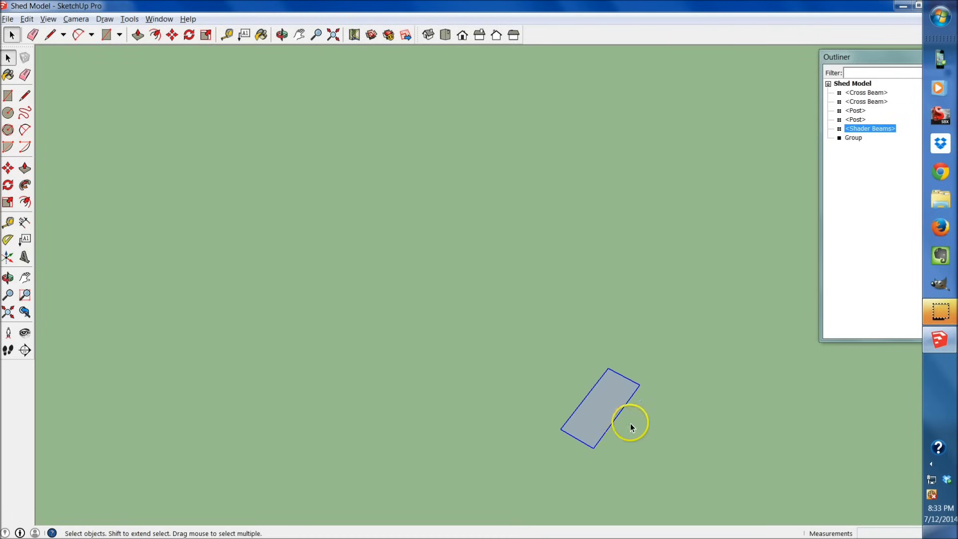
pyautogui.moveTo(603, 400); pyautogui.dragTo(482, 264, button='middle')
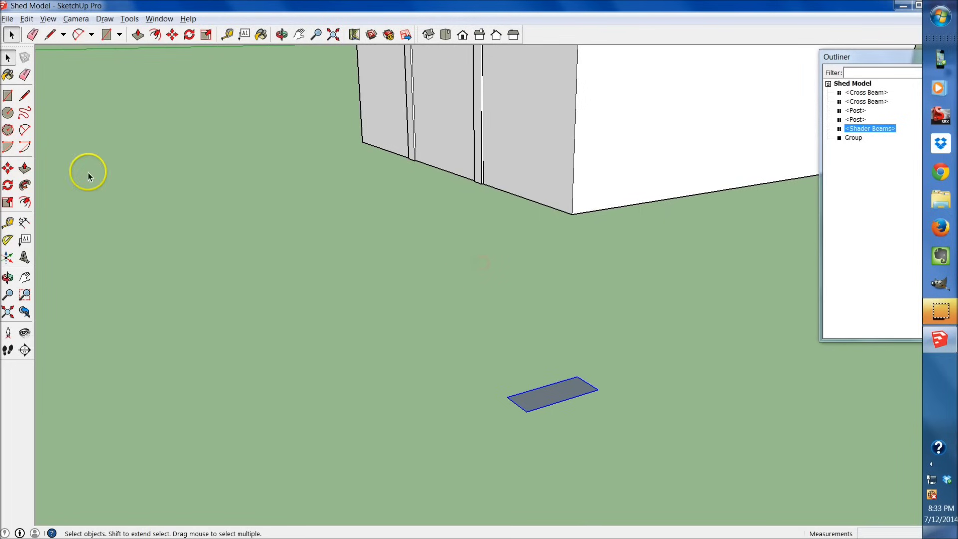
pyautogui.click(8, 168)
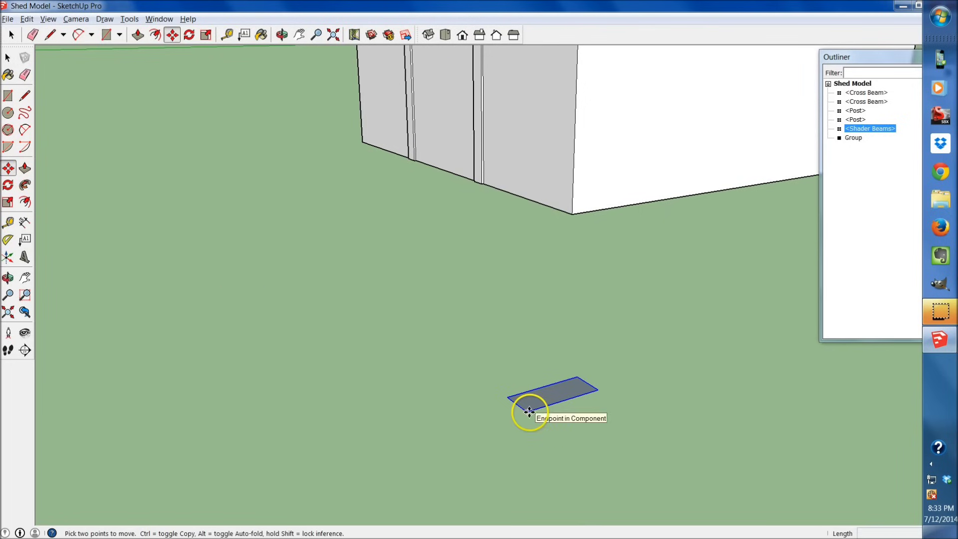
pyautogui.press('q')
pyautogui.click(552, 394)
pyautogui.click(584, 384)
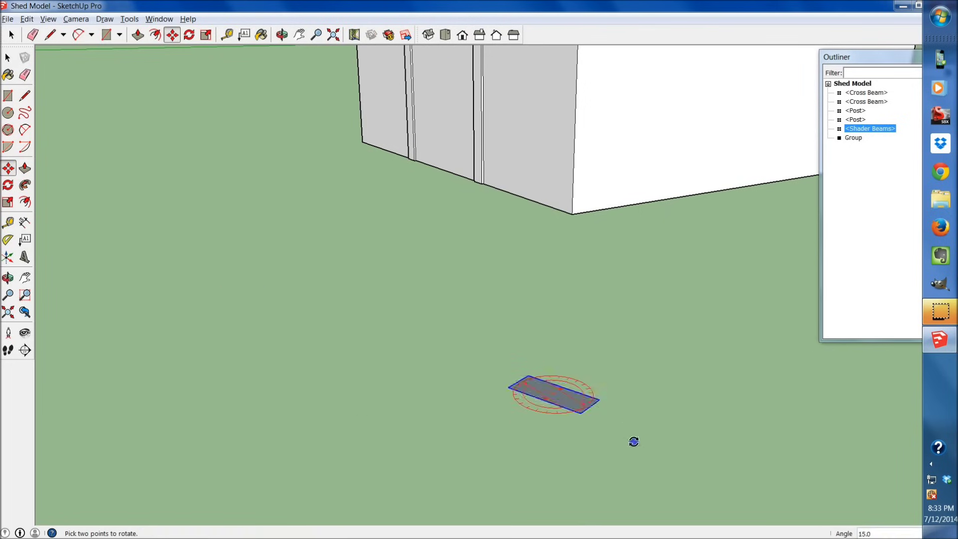
pyautogui.press('Escape')
pyautogui.press('m')
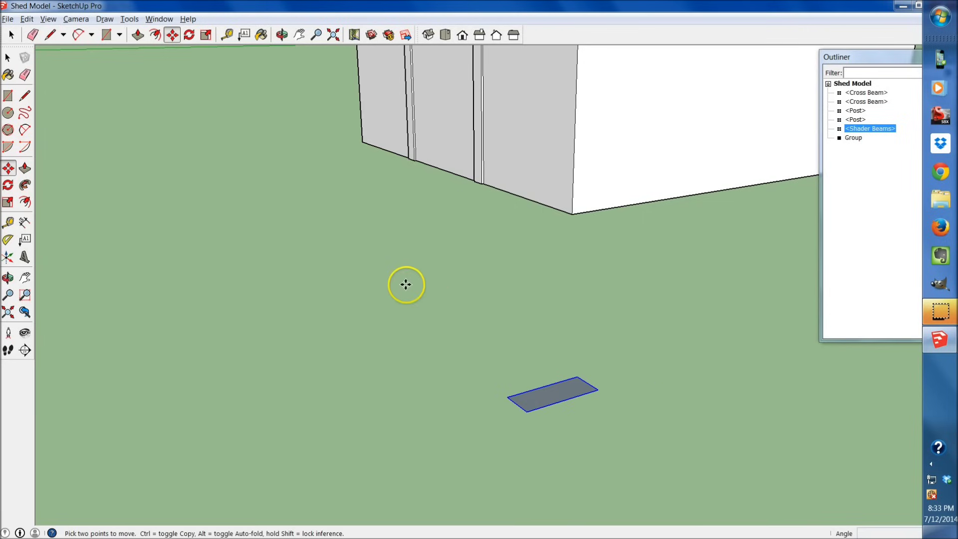
# Step: Rotate the Shader Beams rectangle 90 degrees about its short front edge so it stands upright on the ground
pyautogui.click(8, 186)
pyautogui.moveTo(528, 406); pyautogui.dragTo(379, 256, button='middle')
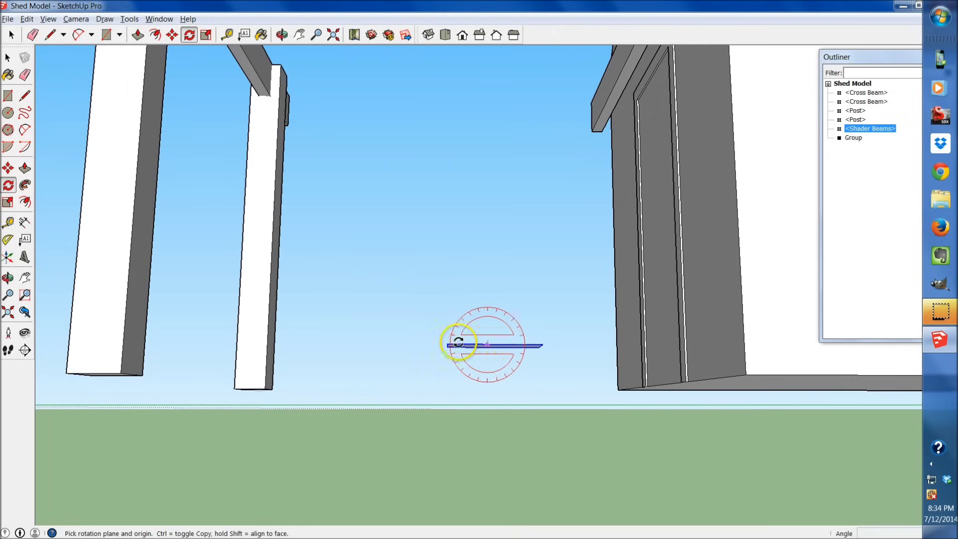
pyautogui.moveTo(440, 343); pyautogui.dragTo(535, 400, button='middle')
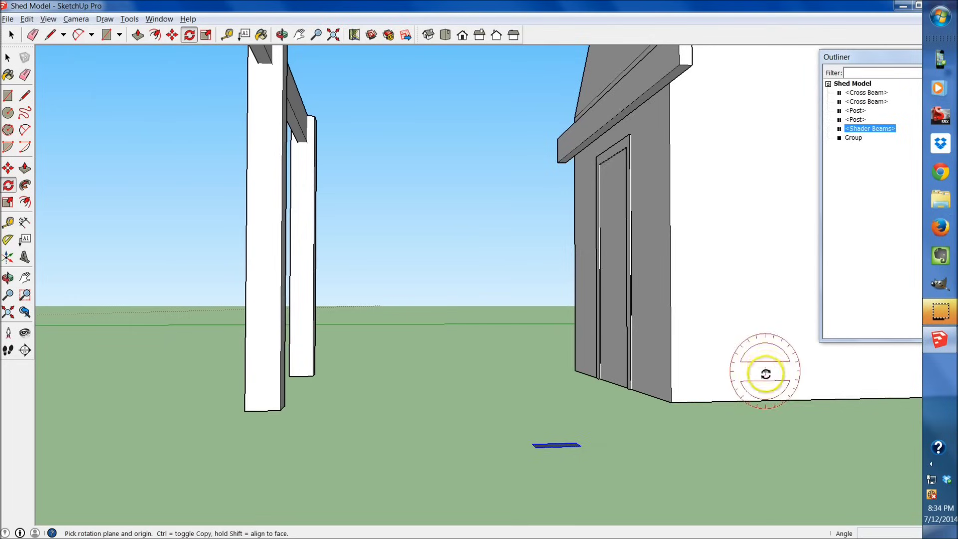
pyautogui.scroll(3, 559, 442)
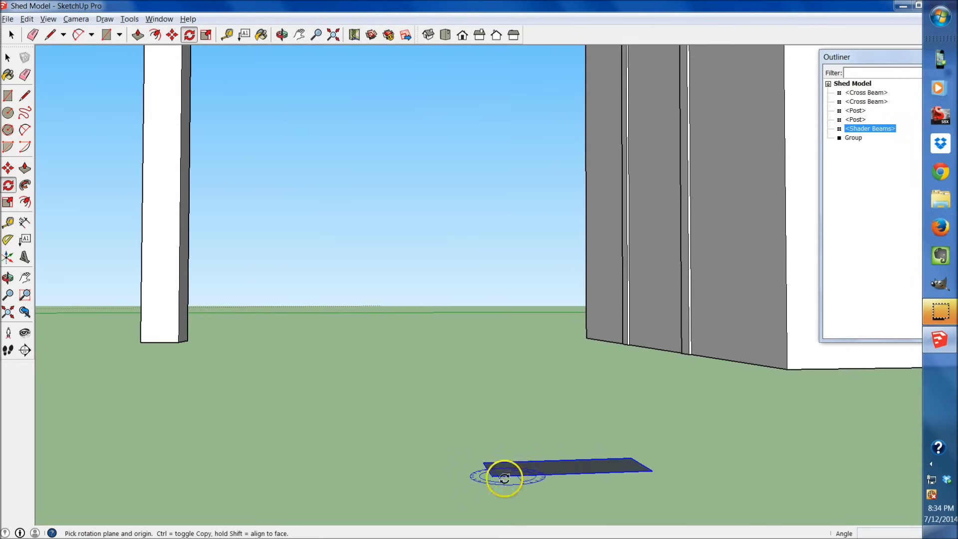
pyautogui.scroll(3, 500, 477)
pyautogui.moveTo(498, 479); pyautogui.dragTo(489, 451, button='middle')
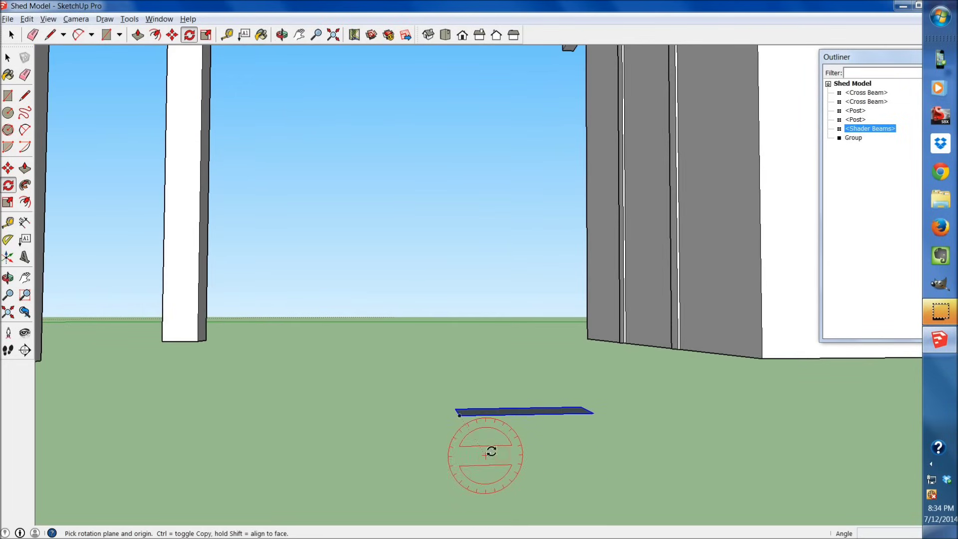
pyautogui.click(458, 414)
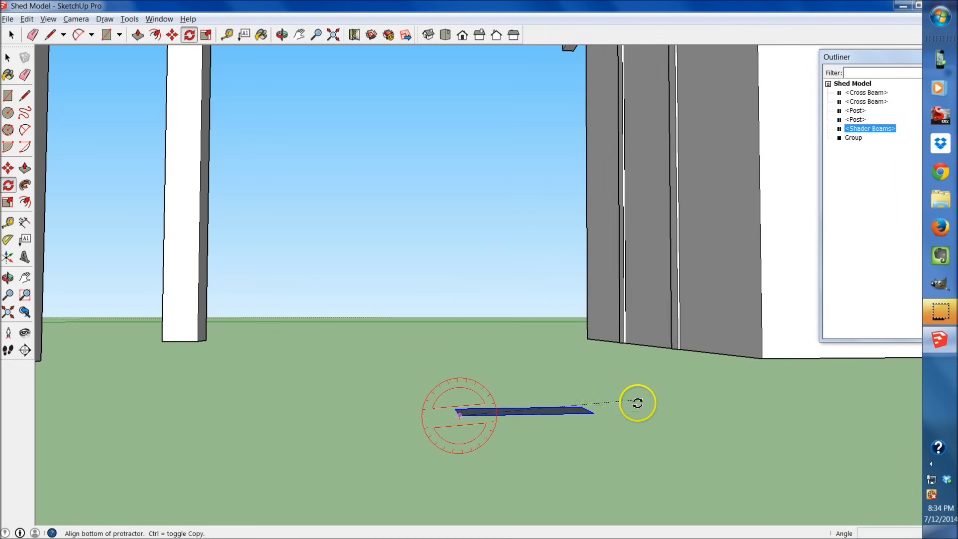
pyautogui.click(594, 413)
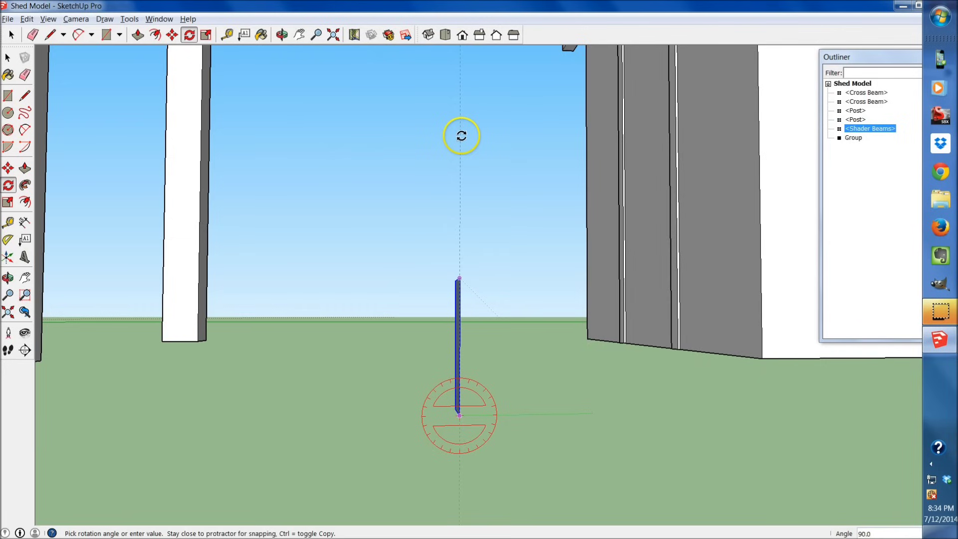
pyautogui.click(461, 135)
pyautogui.moveTo(431, 214); pyautogui.dragTo(522, 257, button='middle')
pyautogui.scroll(3, 573, 331)
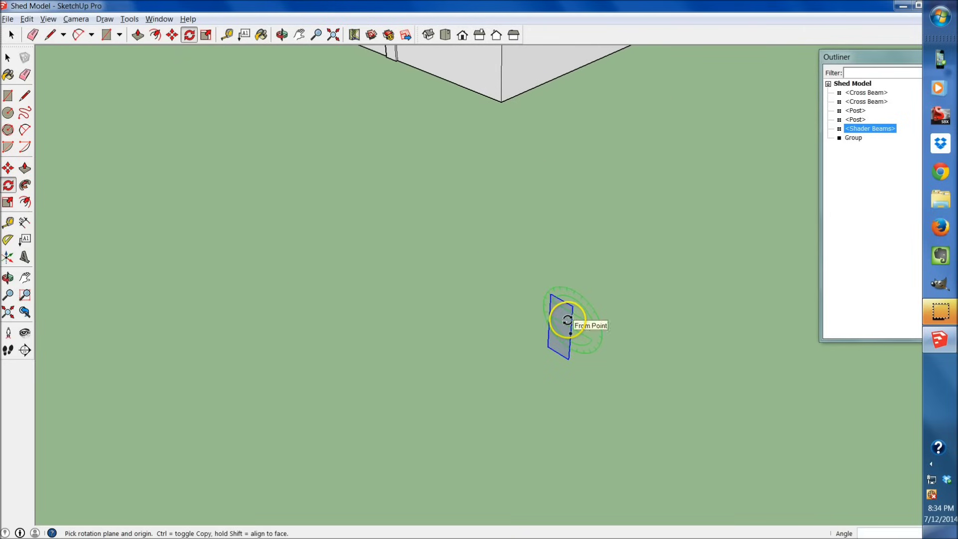
pyautogui.press('space')
pyautogui.doubleClick(565, 324)
pyautogui.press('p')
pyautogui.moveTo(561, 327); pyautogui.dragTo(459, 395)
pyautogui.moveTo(459, 396); pyautogui.dragTo(507, 353, button='middle')
pyautogui.click(519, 337)
pyautogui.scroll(2, 545, 326)
pyautogui.press('space')
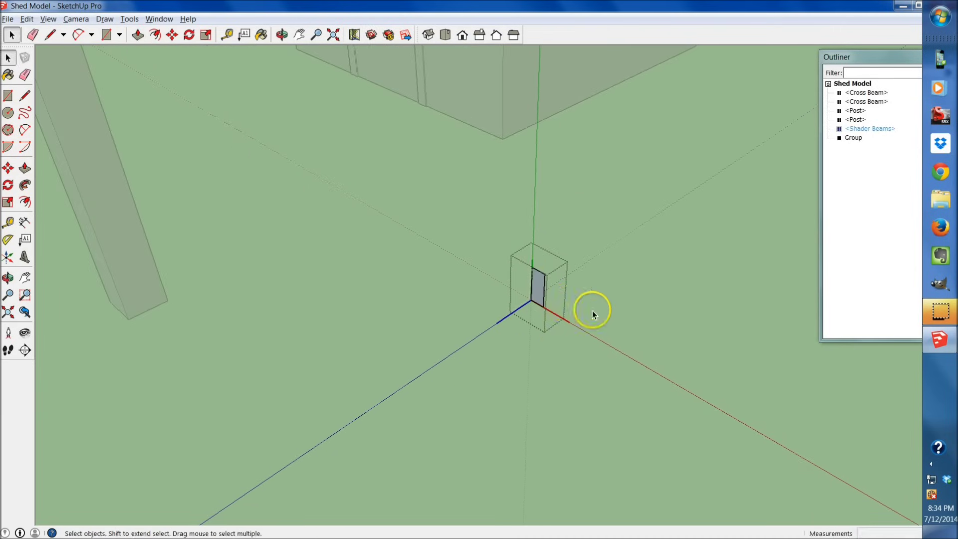
pyautogui.click(596, 306)
# Step: Move the upright Shader Beams profile onto the front cross beam's top front edge, with its bottom corner against the post's outer side
pyautogui.scroll(3, 552, 303)
pyautogui.click(541, 300)
pyautogui.press('m')
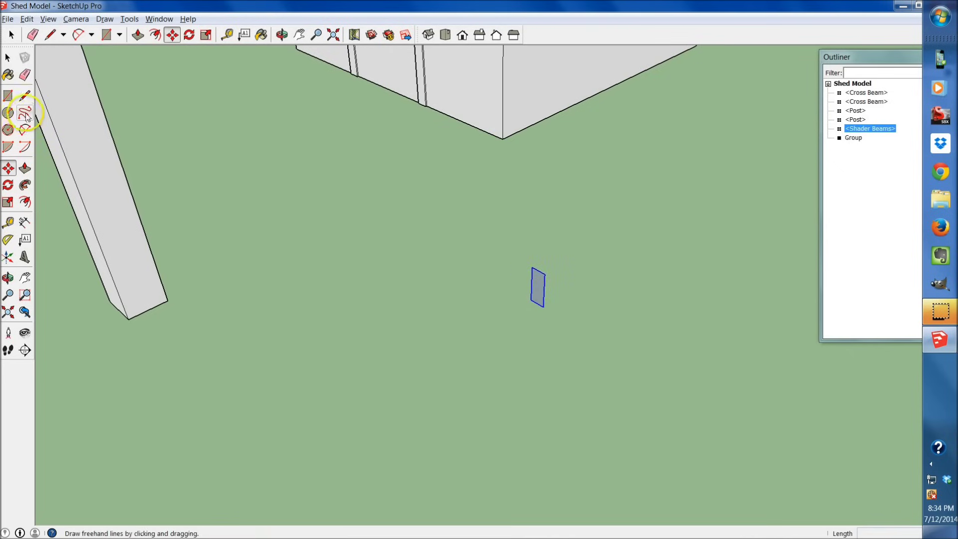
pyautogui.click(9, 168)
pyautogui.click(543, 310)
pyautogui.scroll(-6, 387, 287)
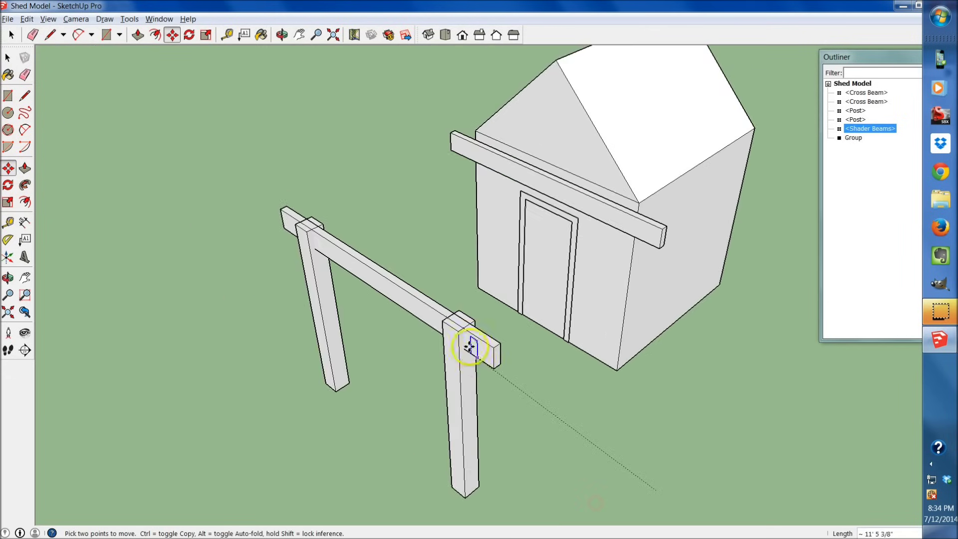
pyautogui.scroll(5, 469, 347)
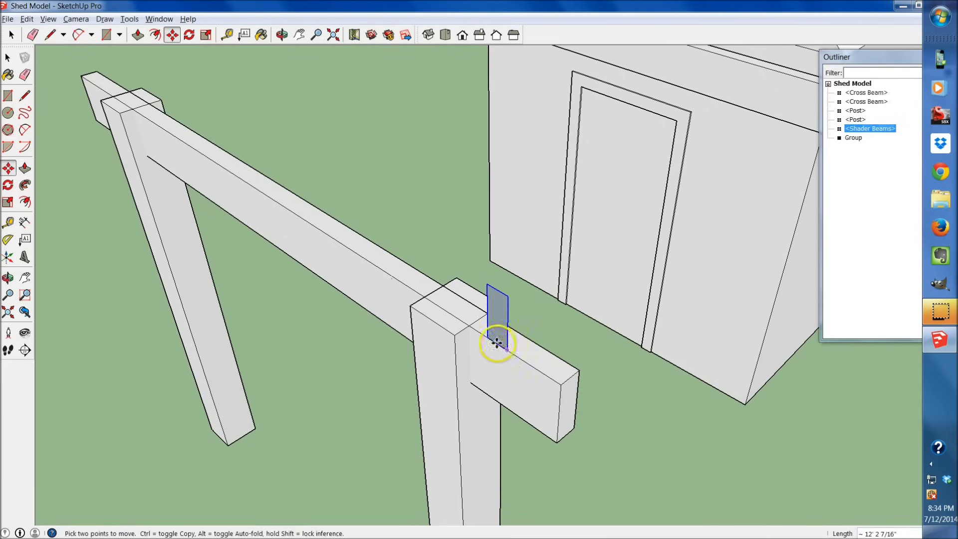
pyautogui.moveTo(496, 339); pyautogui.dragTo(631, 385, button='middle')
pyautogui.scroll(2, 573, 334)
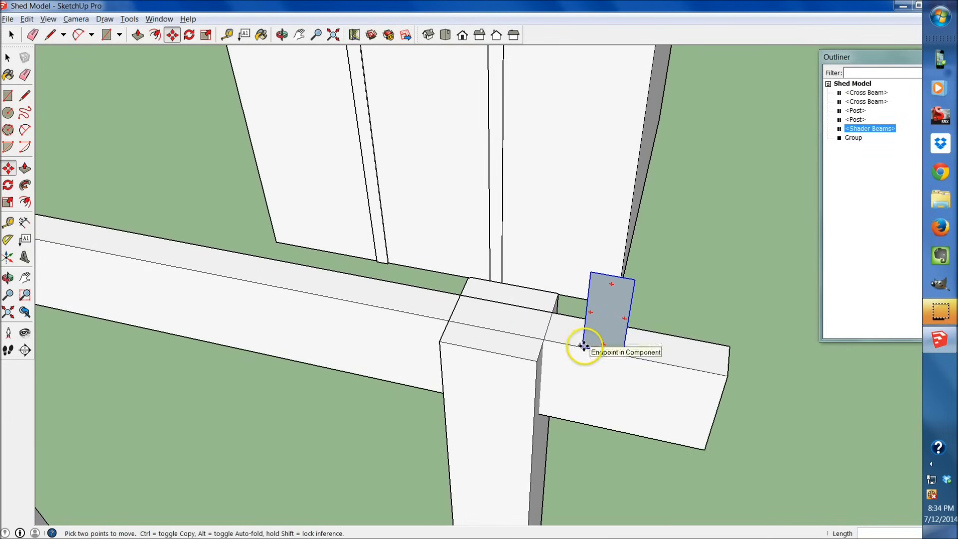
pyautogui.click(583, 345)
pyautogui.click(572, 337)
# Step: Lower the Shader Beams profile 2" straight down so it overlaps the top of the front cross beam
pyautogui.moveTo(572, 338); pyautogui.dragTo(506, 188, button='middle')
pyautogui.click(408, 204)
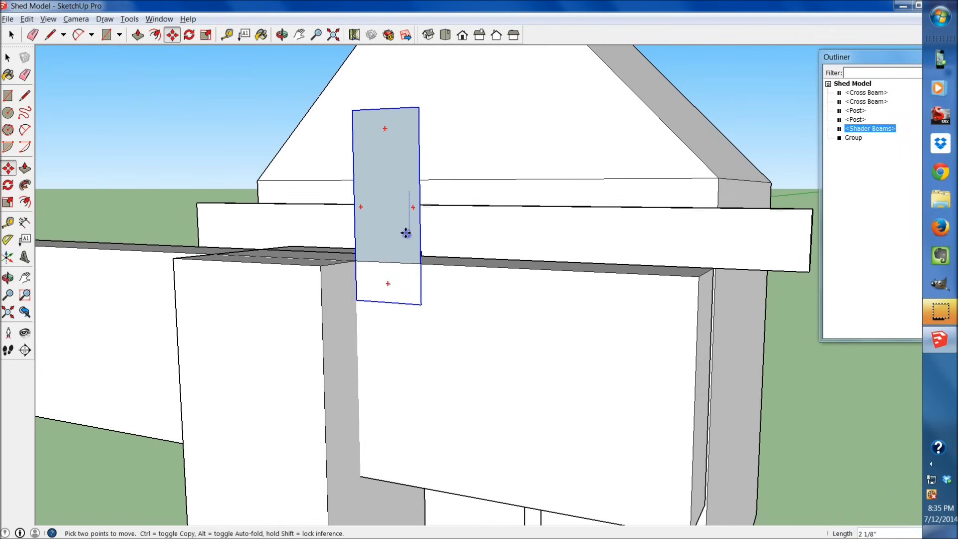
pyautogui.write('2')
pyautogui.press('Return')
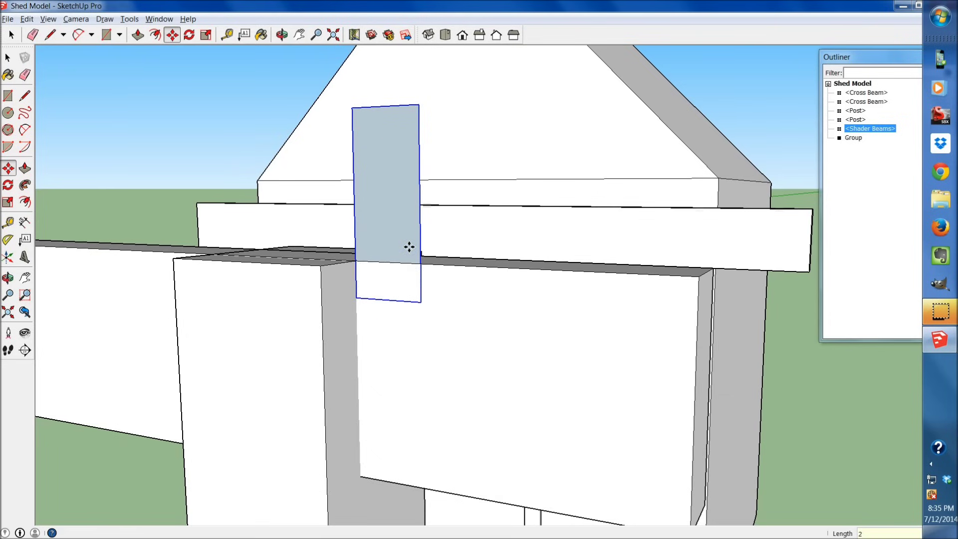
pyautogui.press('space')
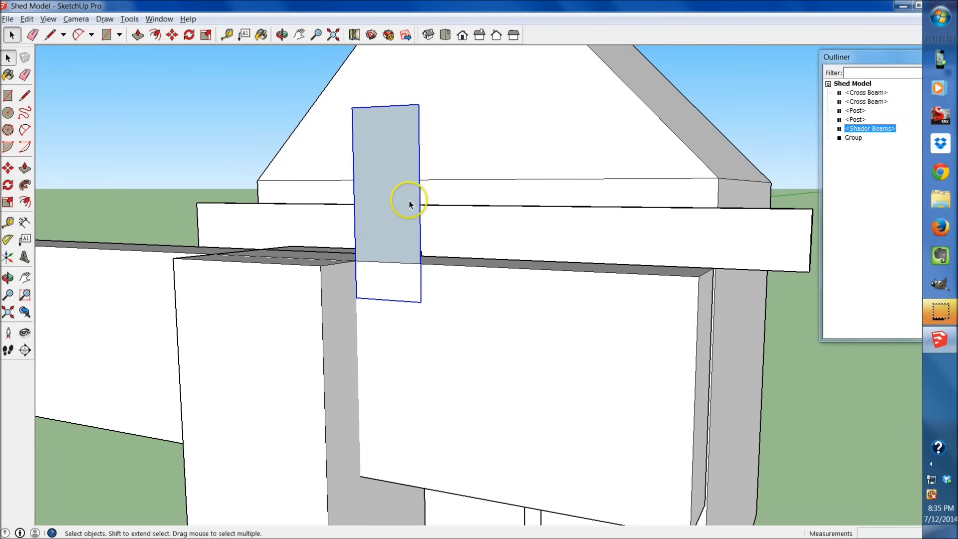
# Step: Inside the Shader Beams component, extrude the face 10' 7" toward the shed so it spans both cross beams
pyautogui.moveTo(394, 215); pyautogui.dragTo(369, 234, button='middle')
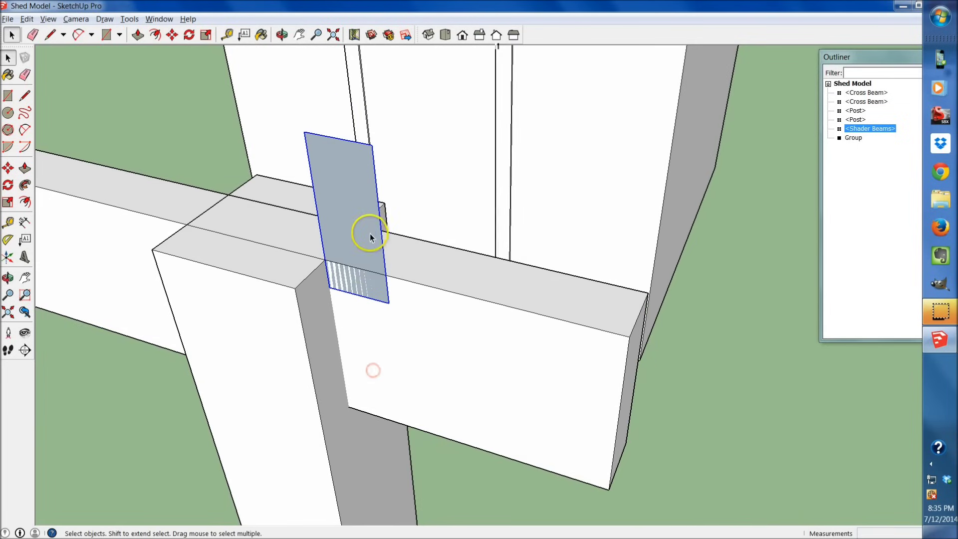
pyautogui.doubleClick(370, 233)
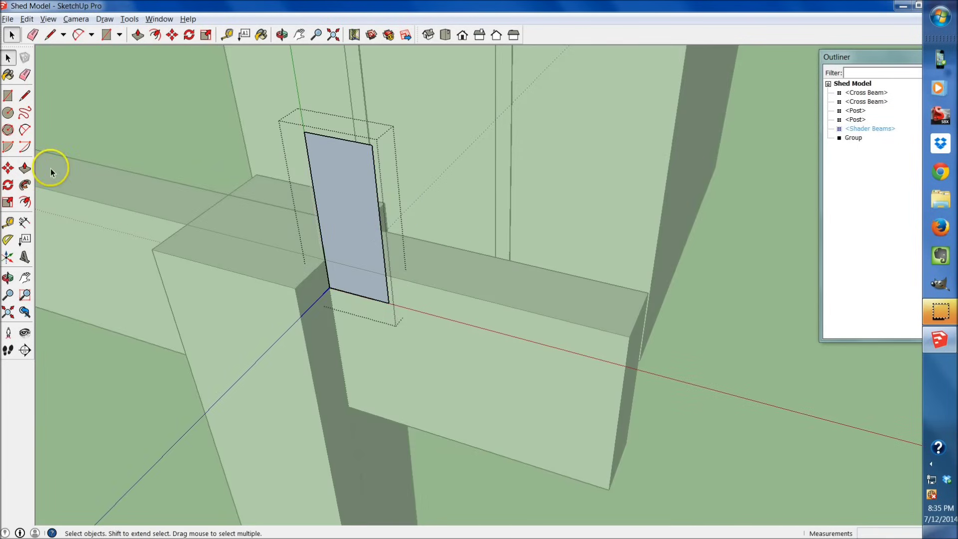
pyautogui.moveTo(436, 222); pyautogui.dragTo(266, 282, button='middle')
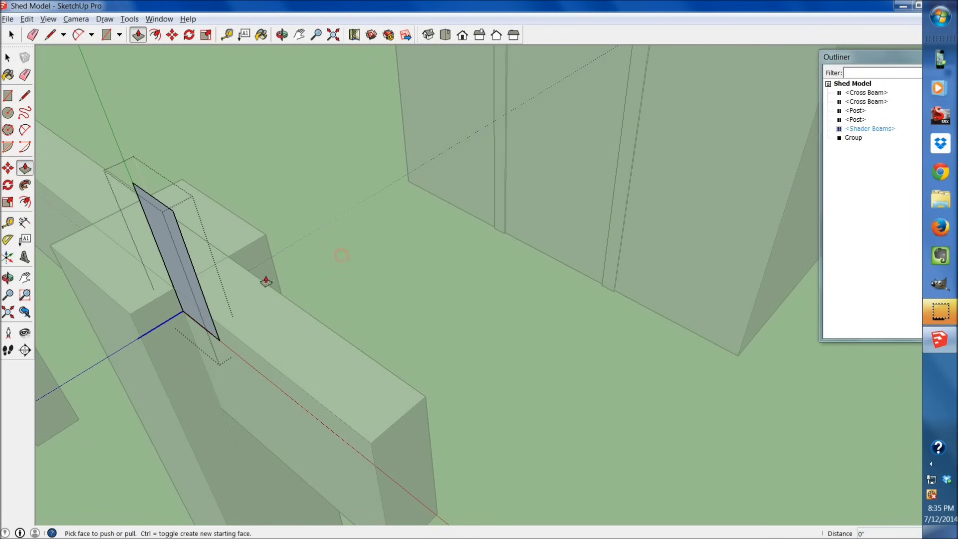
pyautogui.click(174, 260)
pyautogui.scroll(-3, 358, 237)
pyautogui.scroll(4, 317, 285)
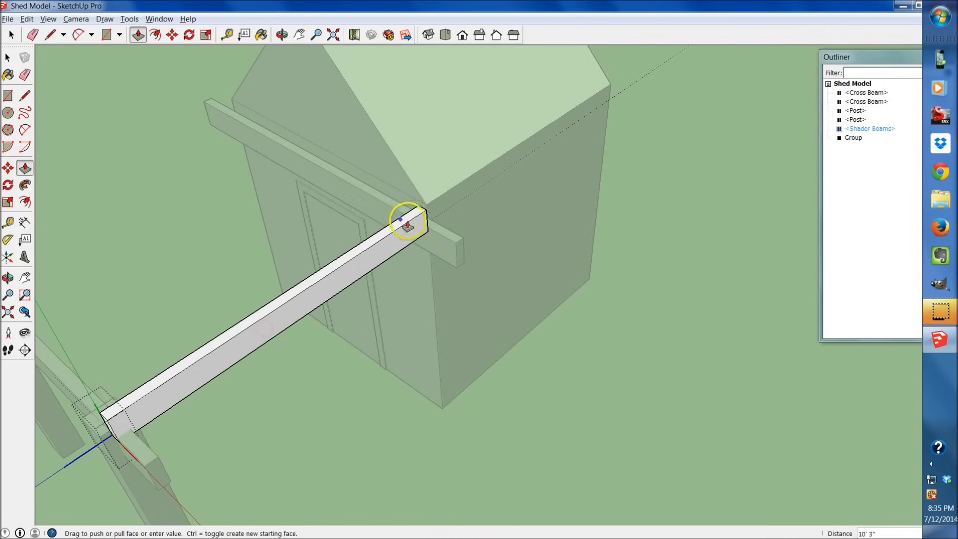
pyautogui.scroll(3, 439, 220)
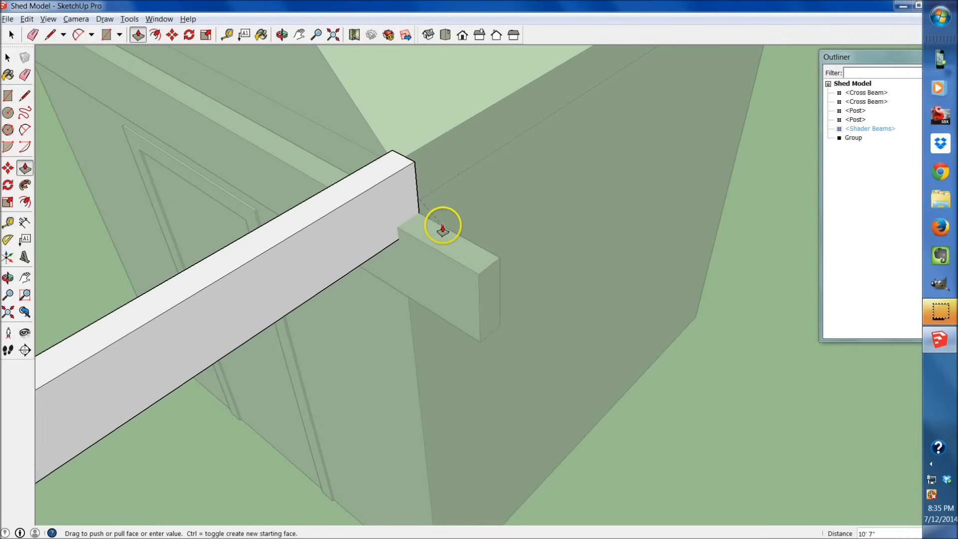
pyautogui.scroll(-2, 443, 228)
pyautogui.moveTo(451, 216); pyautogui.dragTo(559, 210, button='middle')
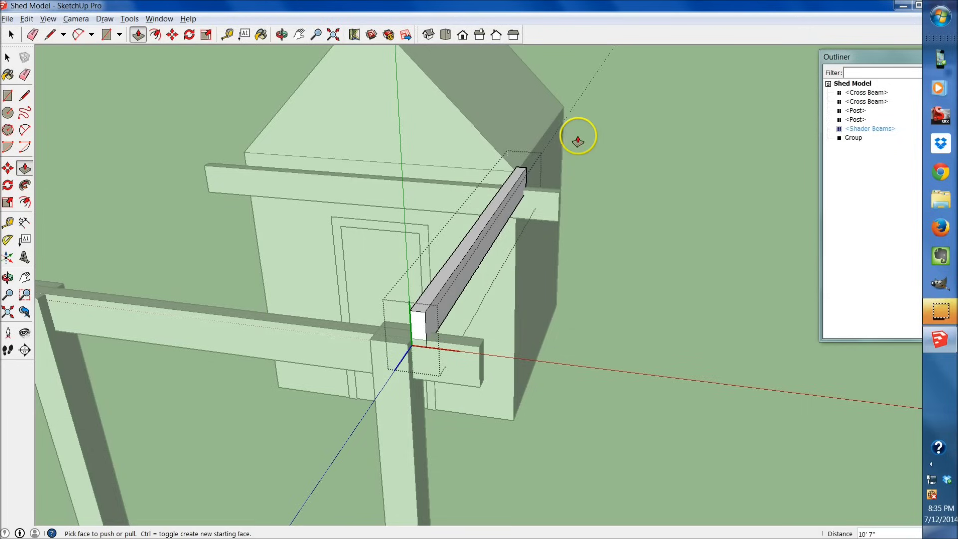
pyautogui.moveTo(532, 163); pyautogui.dragTo(498, 162, button='middle')
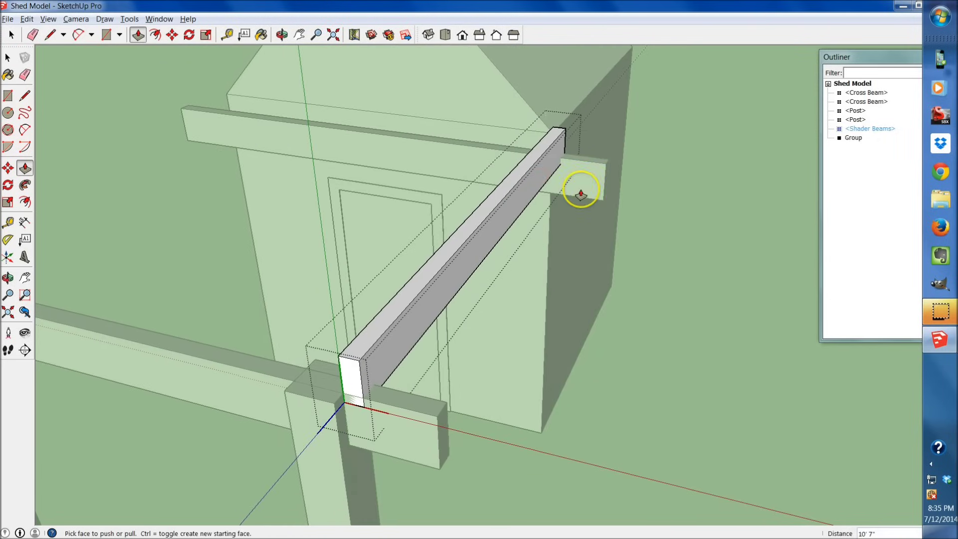
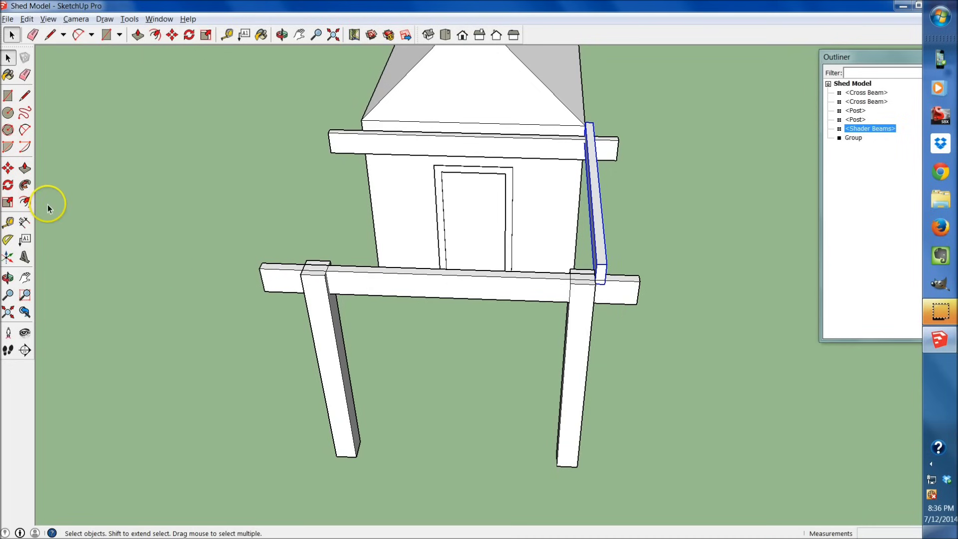
# Step: Try copying the shader beam 10' 4" to the other post's outer side, divided into 6 equal spaces, and undo the copies
pyautogui.click(8, 169)
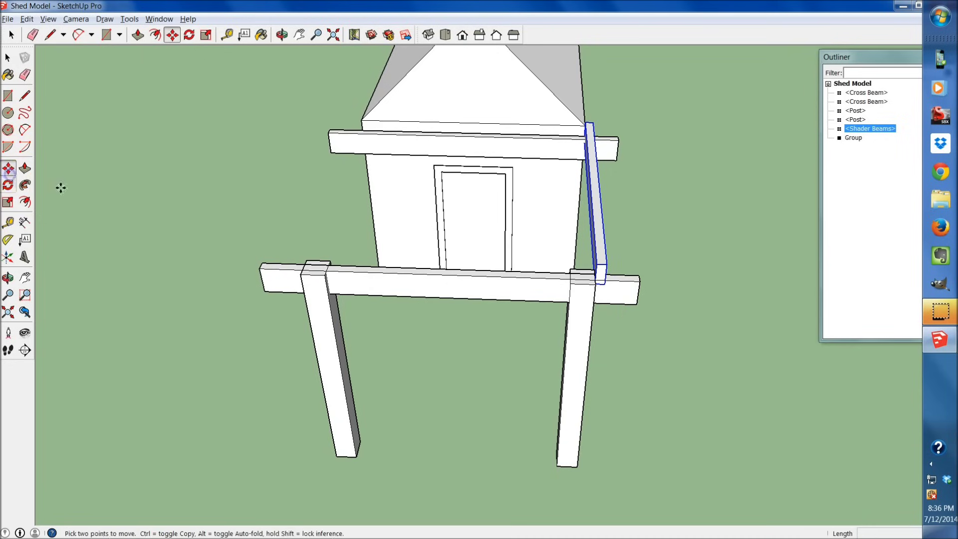
pyautogui.click(604, 283)
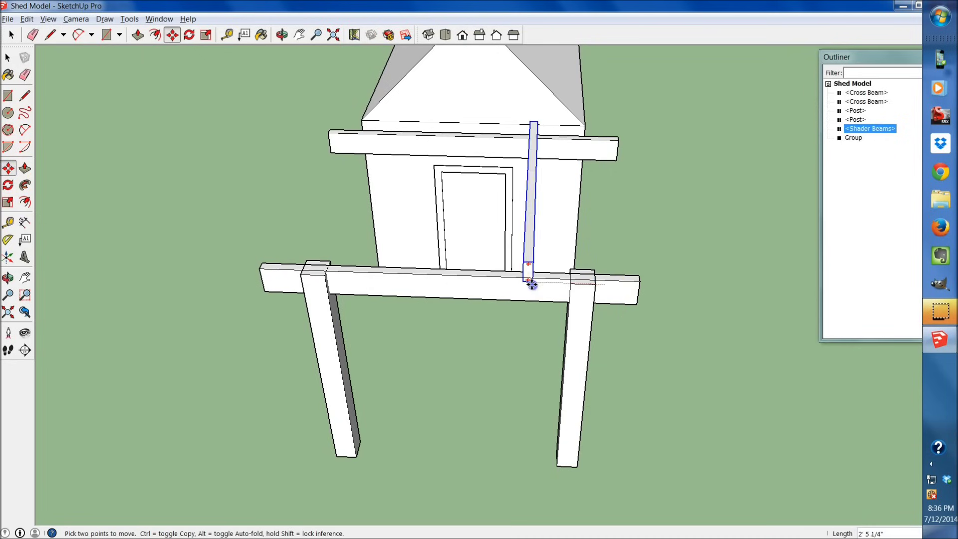
pyautogui.press('ctrl')
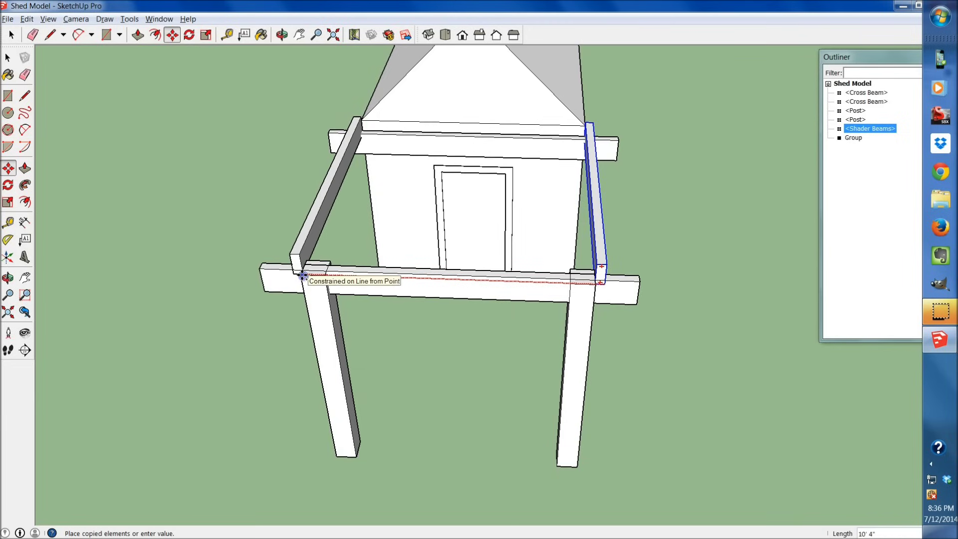
pyautogui.click(303, 276)
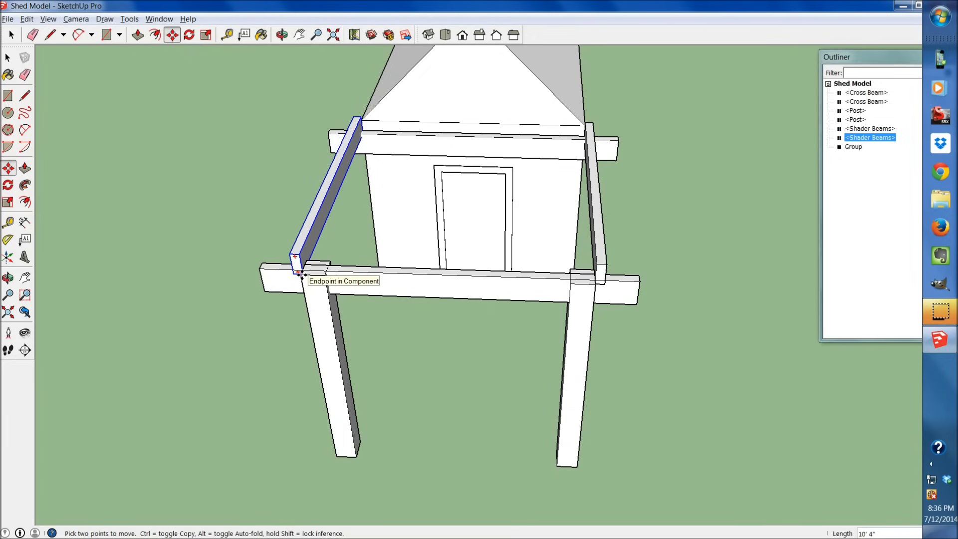
pyautogui.write('/')
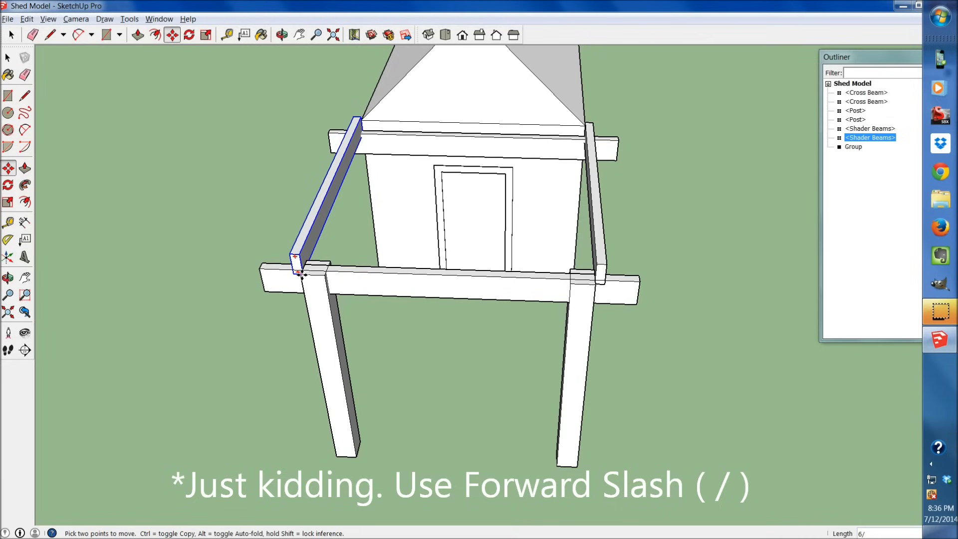
pyautogui.press('Return')
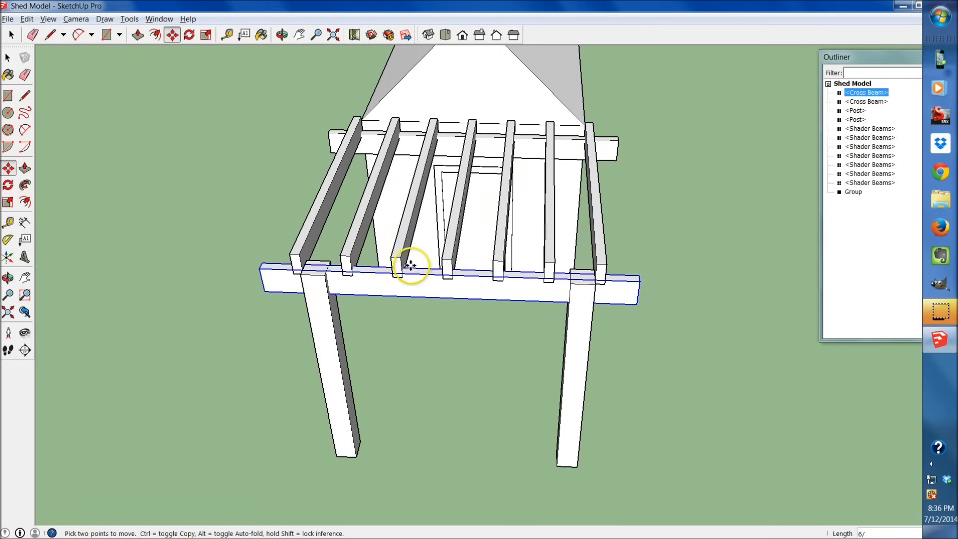
pyautogui.hotkey('ctrl', 'z')
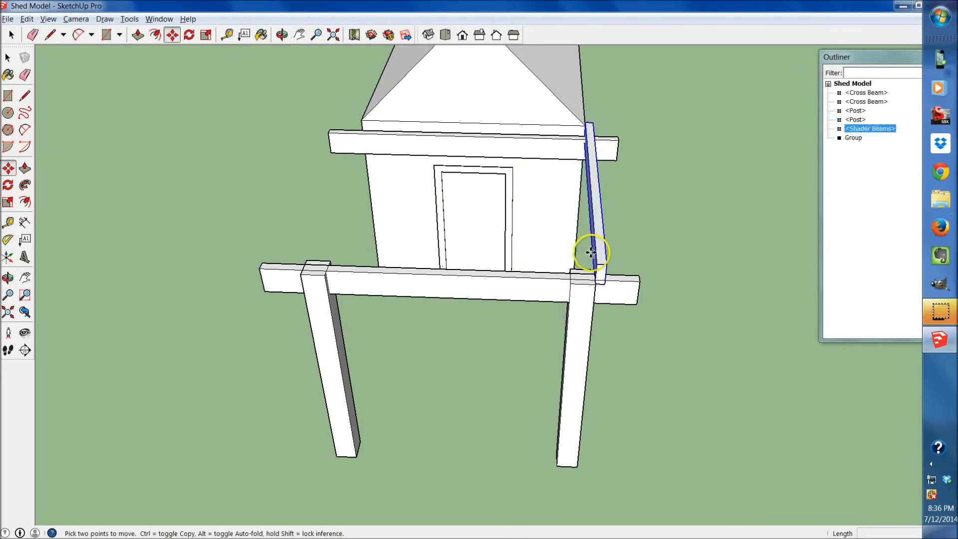
# Step: Try copying the shader beam diagonally down to the midpoint of the other post's base edge, divided into 12 equal spaces
pyautogui.press('space')
pyautogui.press('m')
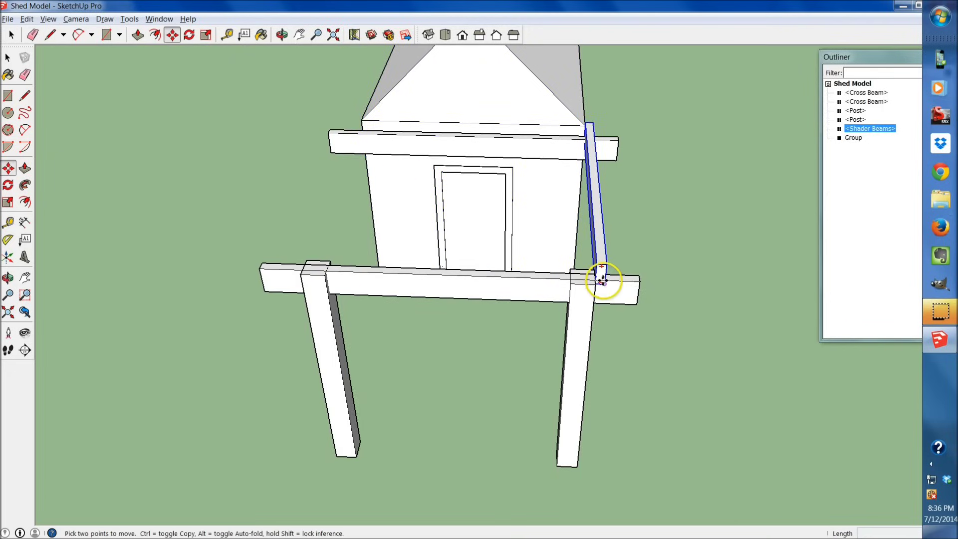
pyautogui.click(605, 283)
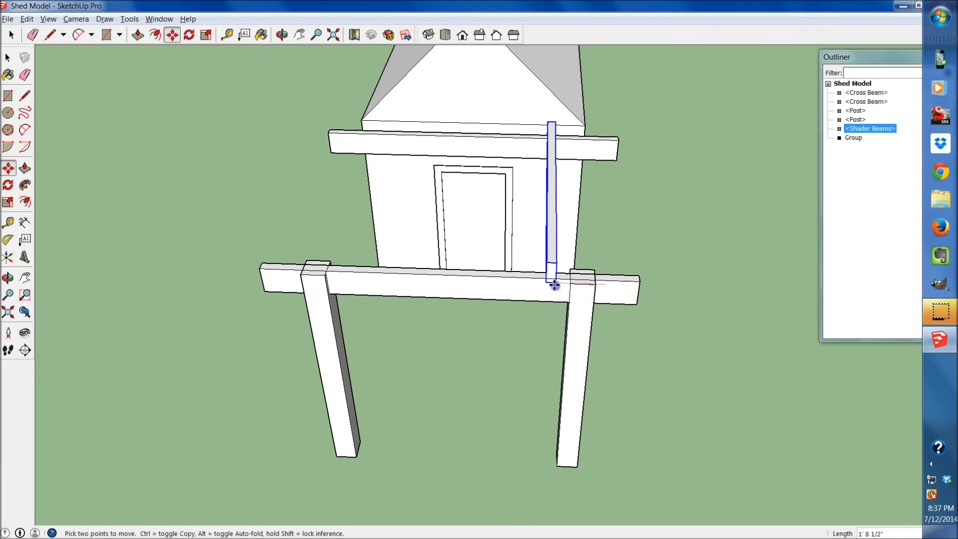
pyautogui.press('ctrl')
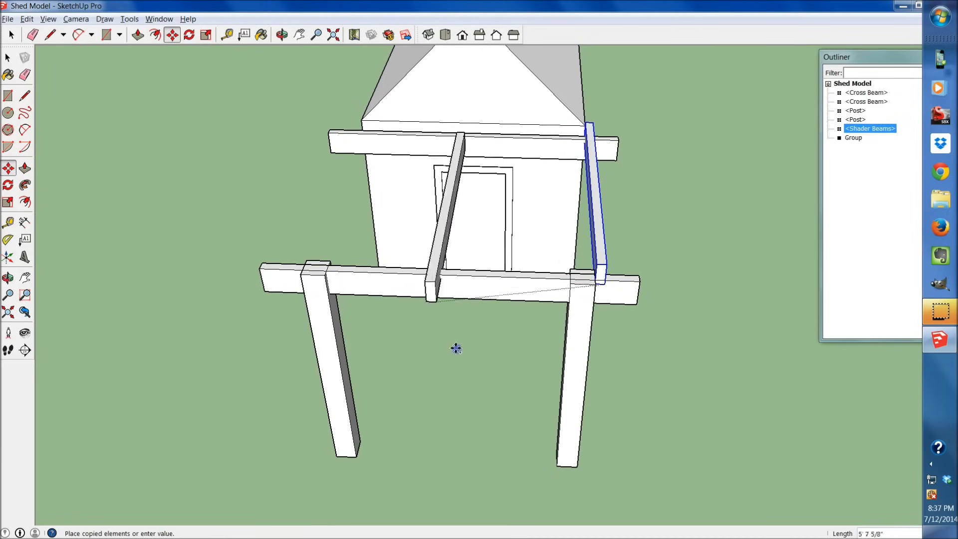
pyautogui.moveTo(375, 476); pyautogui.dragTo(403, 437, button='middle')
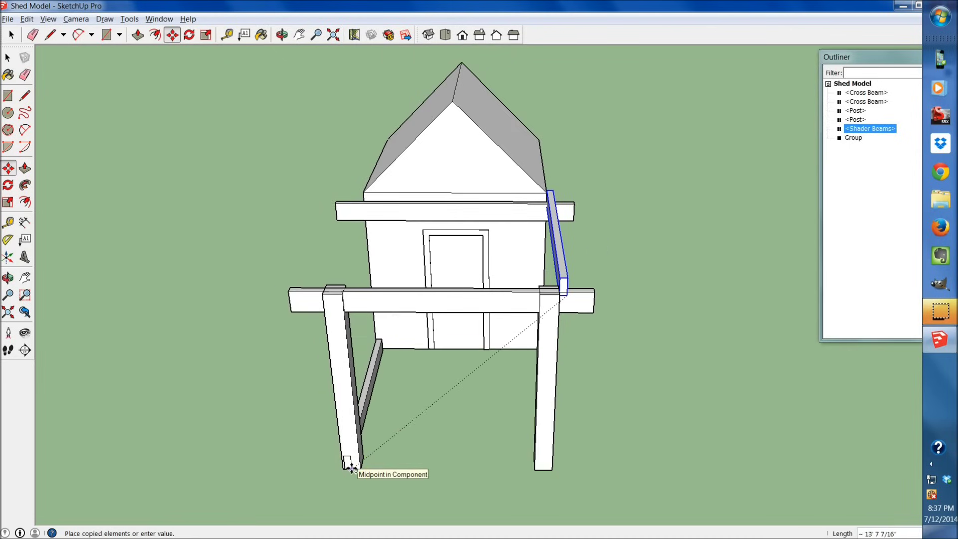
pyautogui.click(351, 469)
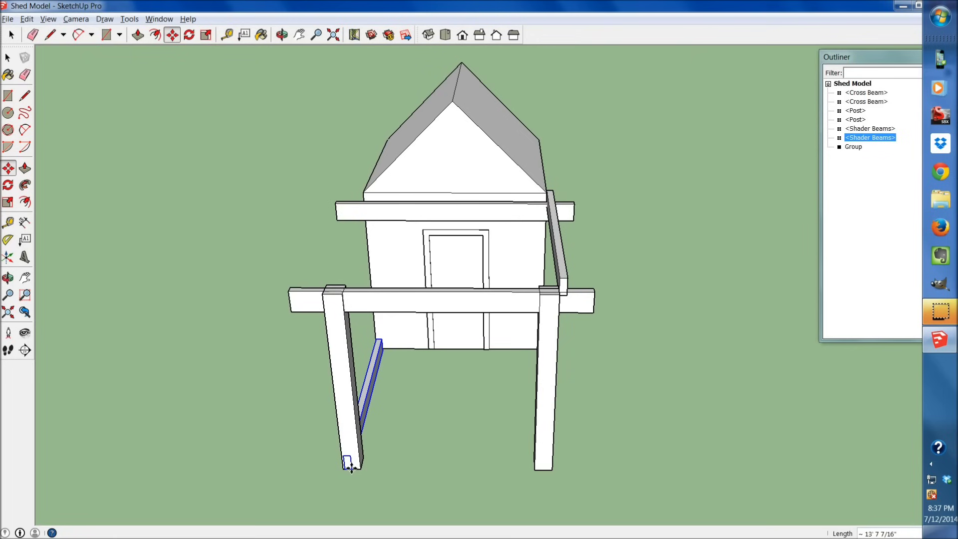
pyautogui.write('12/')
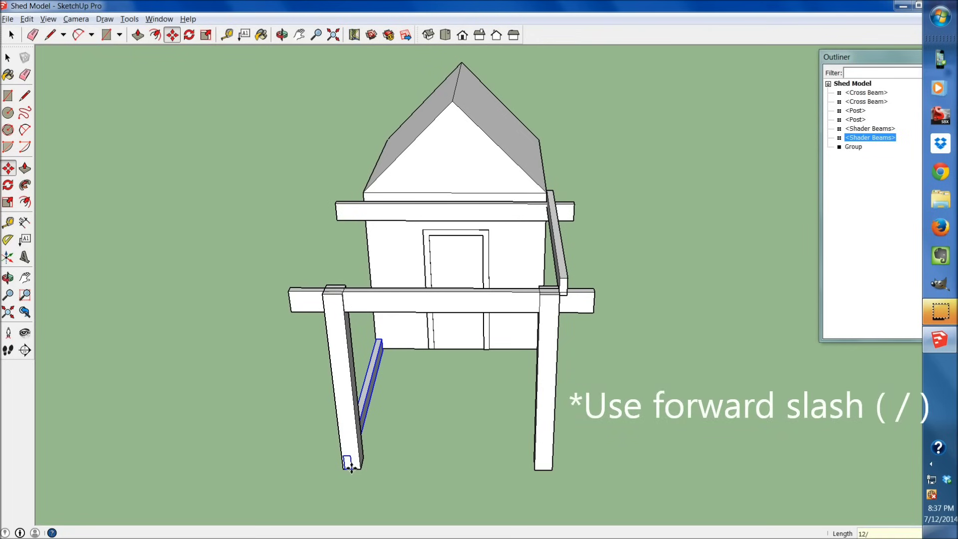
pyautogui.press('Return')
pyautogui.press('Escape')
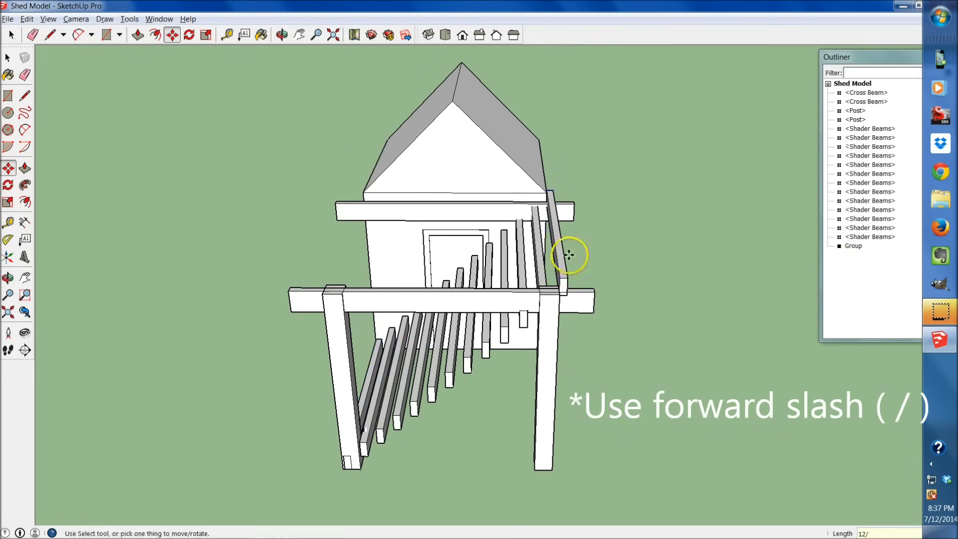
# Step: Copy the shader beam along the front cross beam to the other post's outer side, divided into 6 equal spaces
pyautogui.moveTo(481, 413); pyautogui.dragTo(551, 321, button='middle')
pyautogui.press('space')
pyautogui.click(551, 322)
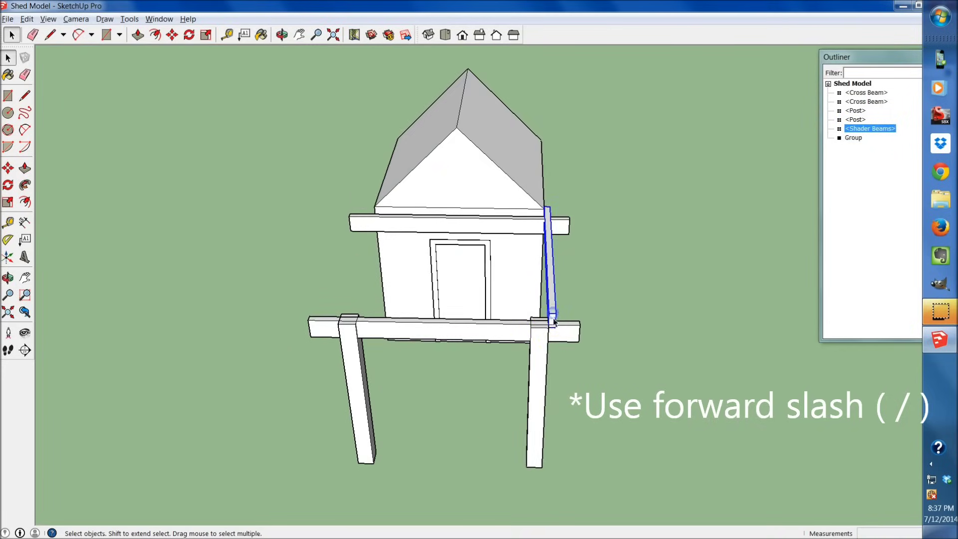
pyautogui.scroll(3, 559, 337)
pyautogui.press('m')
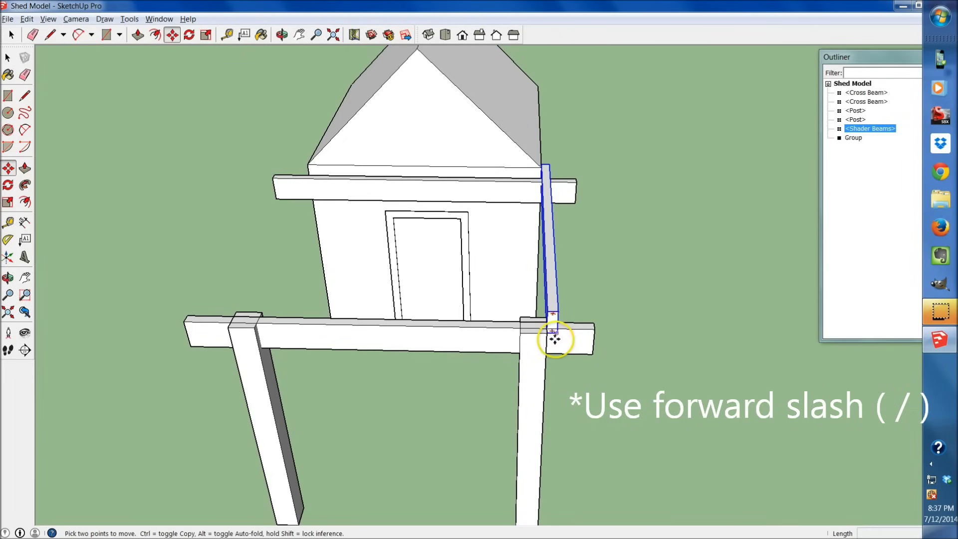
pyautogui.click(555, 333)
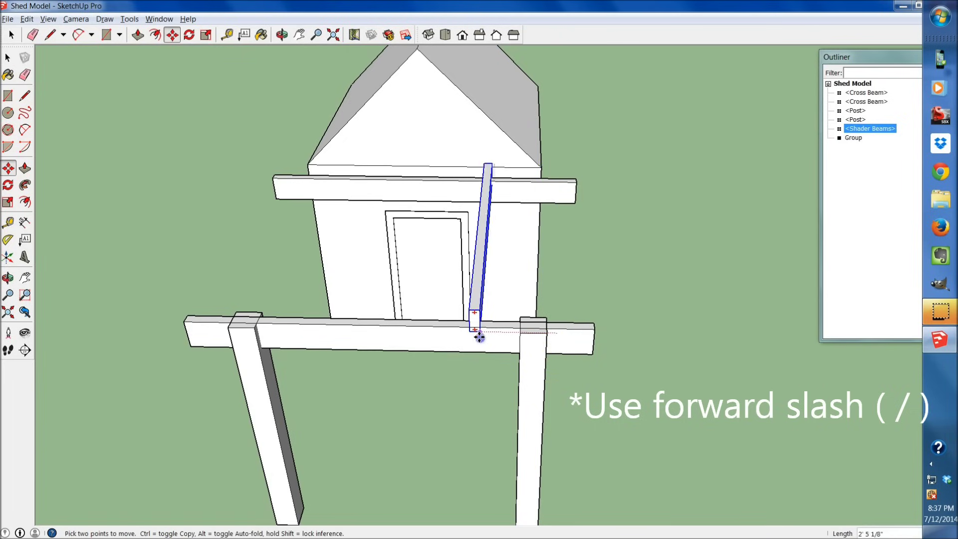
pyautogui.press('ctrl')
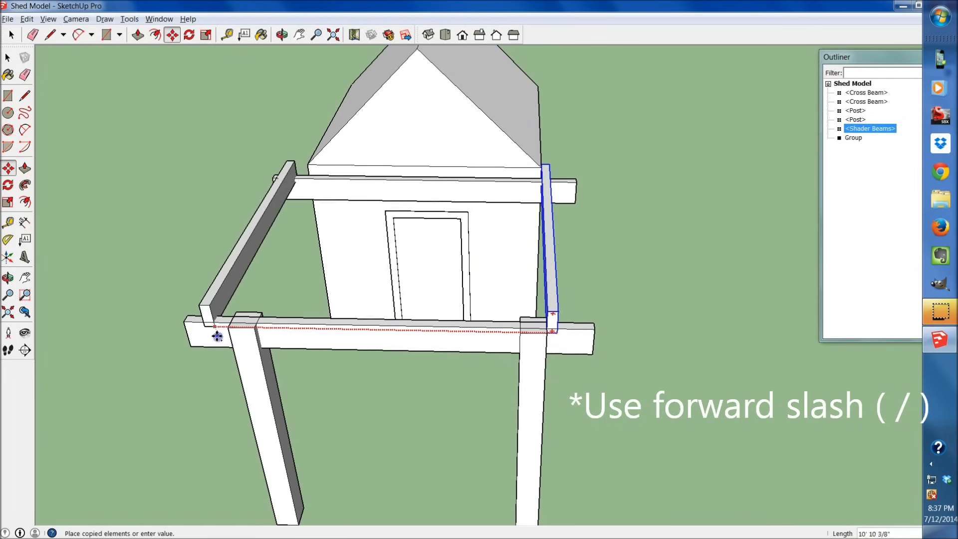
pyautogui.click(227, 328)
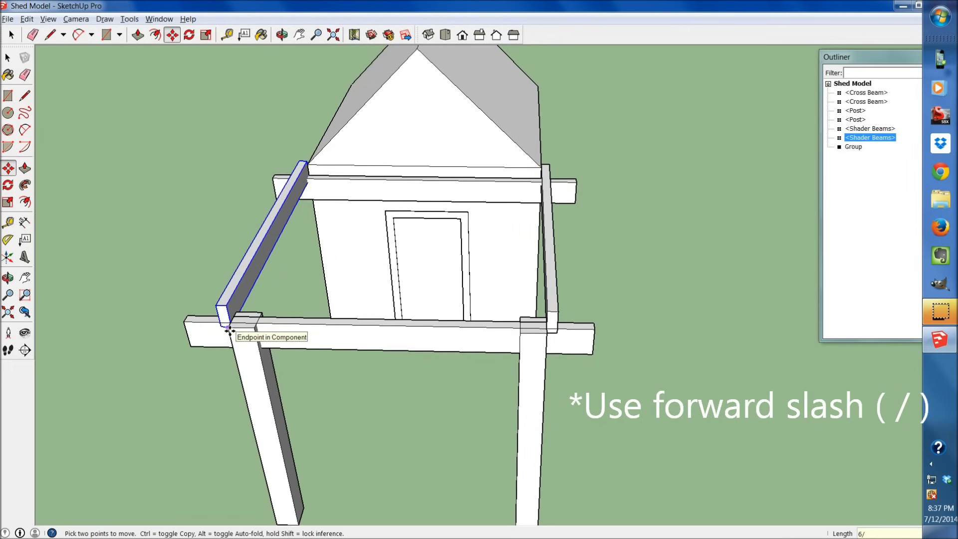
pyautogui.press('Return')
# Step: Inside the Shader Beams component, extrude the front end face 18" outward past the front cross beam
pyautogui.moveTo(323, 297); pyautogui.dragTo(254, 417, button='middle')
pyautogui.click(419, 350)
pyautogui.doubleClick(454, 343)
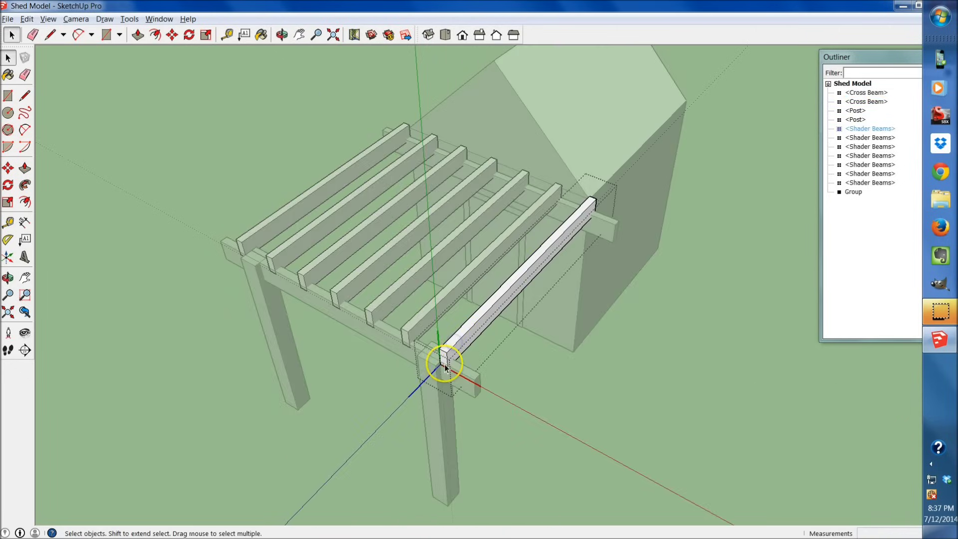
pyautogui.scroll(3, 449, 349)
pyautogui.press('p')
pyautogui.moveTo(442, 362); pyautogui.dragTo(392, 428)
pyautogui.scroll(-3, 384, 476)
pyautogui.scroll(2, 396, 449)
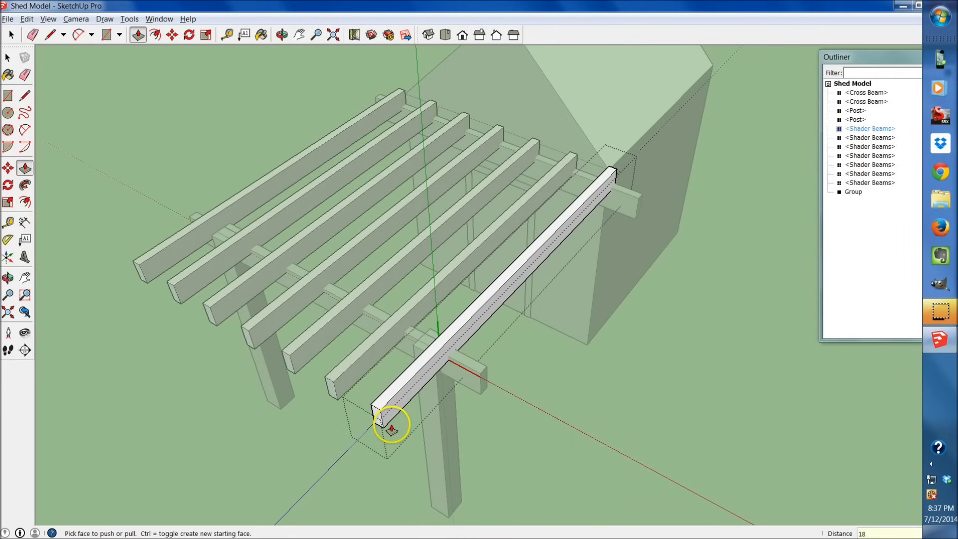
pyautogui.click(392, 429)
pyautogui.press('space')
pyautogui.moveTo(645, 325); pyautogui.dragTo(560, 410, button='middle')
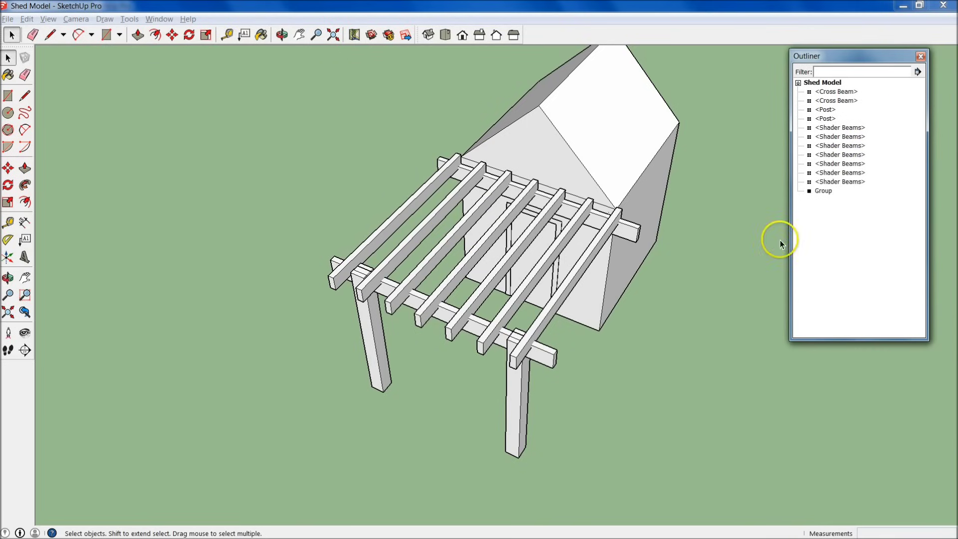
# Step: Select all the Shader Beams components and combine them into one group
pyautogui.click(837, 127)
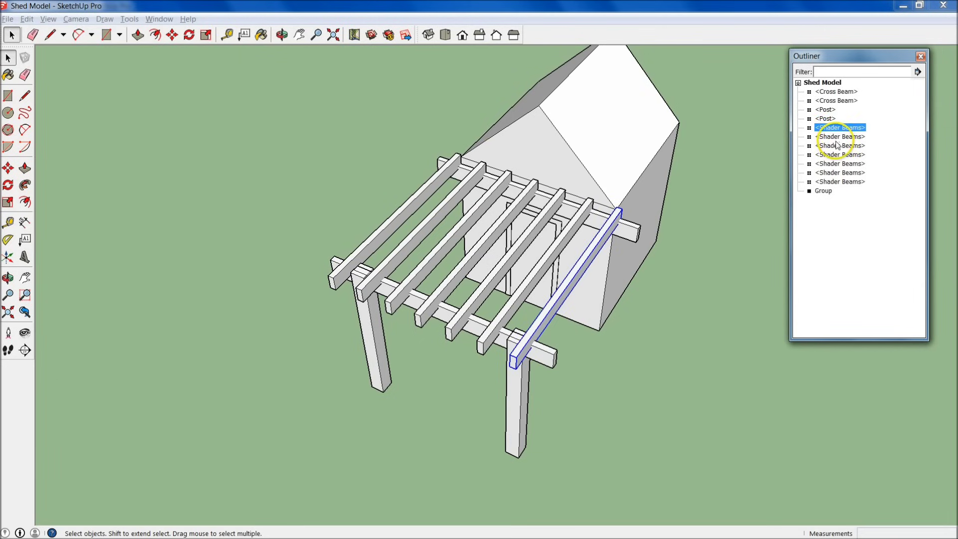
pyautogui.moveTo(840, 137); pyautogui.dragTo(833, 173)
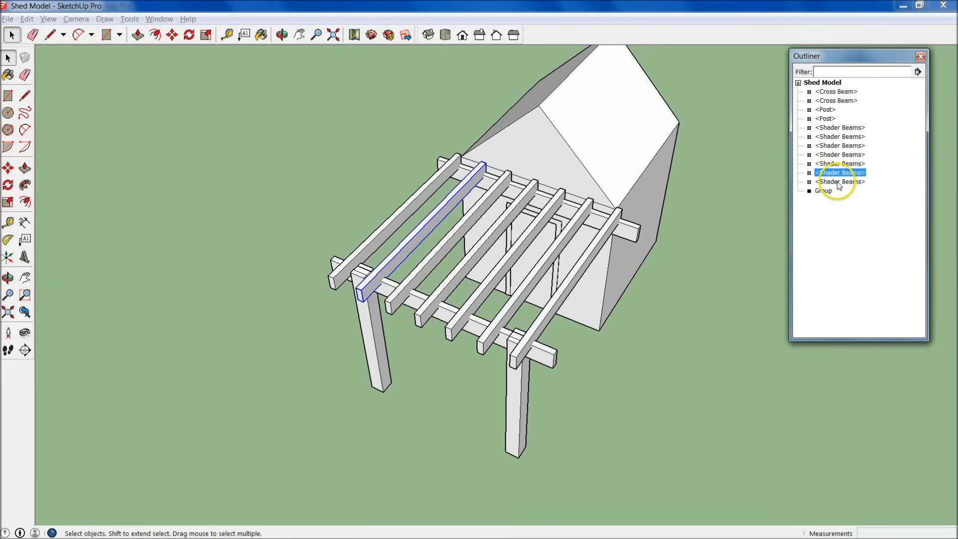
pyautogui.moveTo(832, 183); pyautogui.dragTo(839, 131)
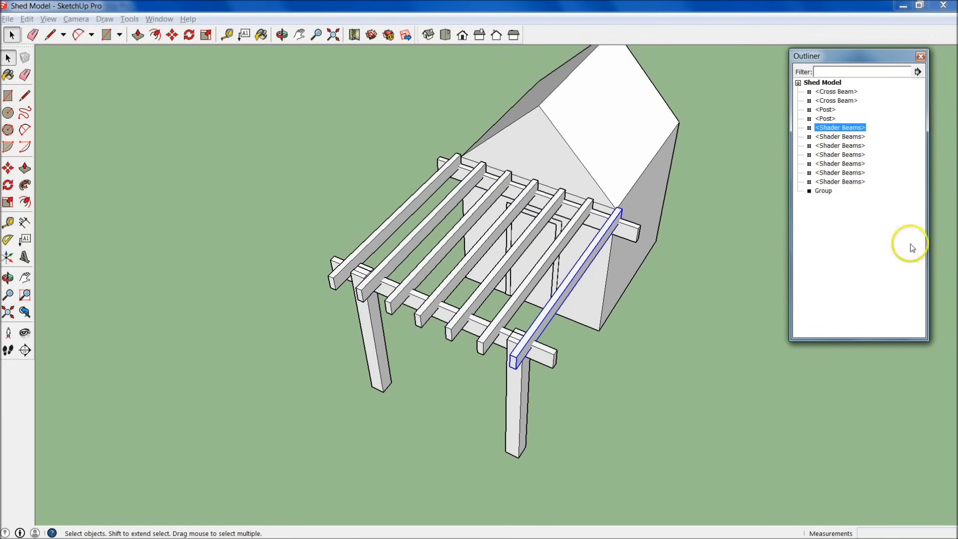
pyautogui.keyDown('shift'); pyautogui.click(846, 183); pyautogui.keyUp('shift')
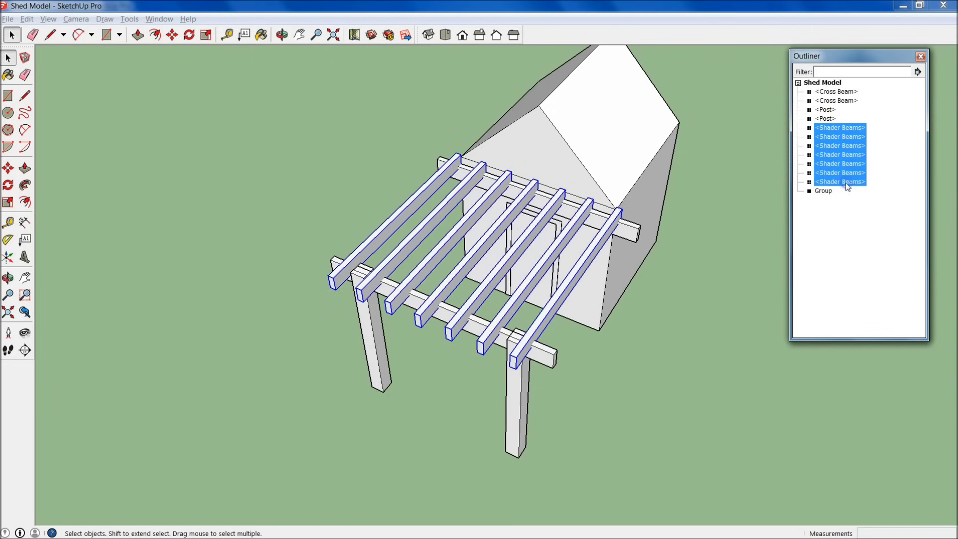
pyautogui.rightClick(849, 152)
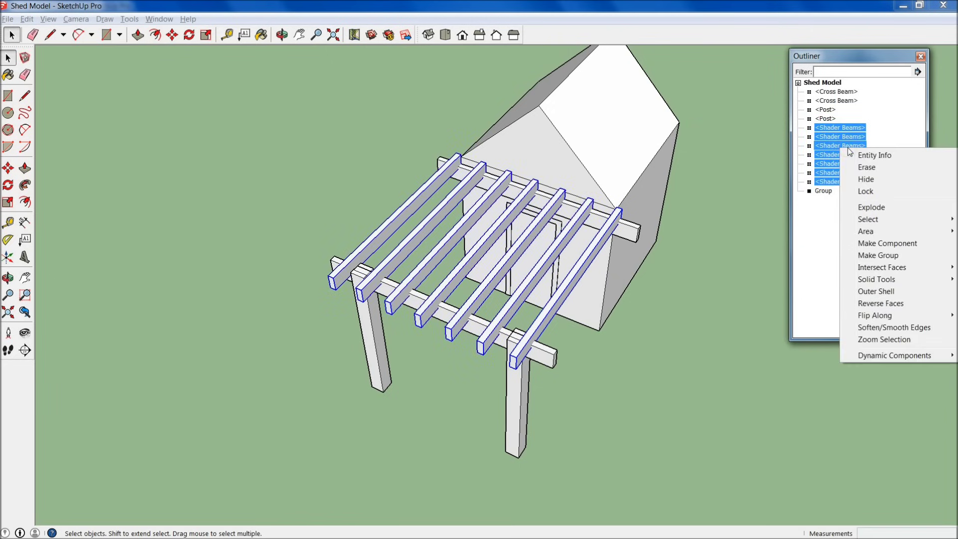
pyautogui.click(898, 255)
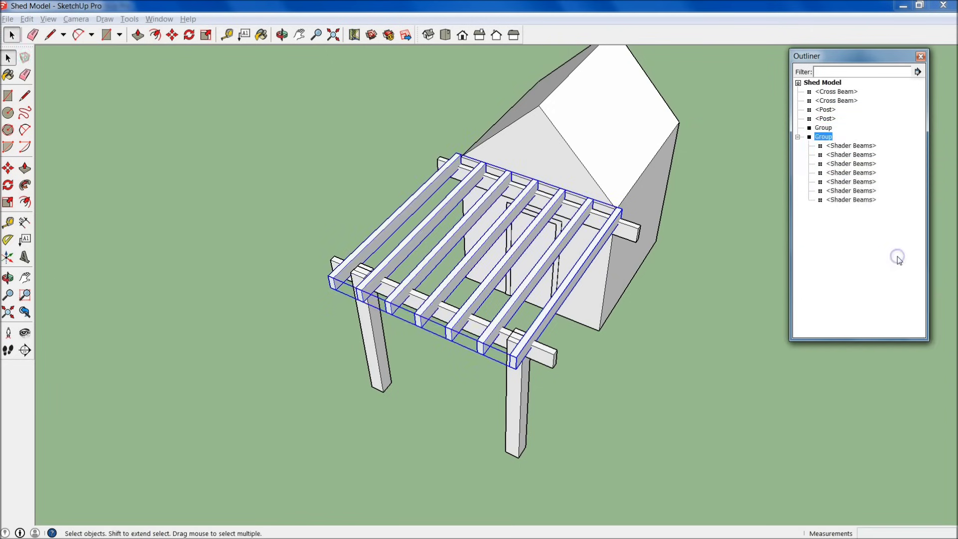
pyautogui.click(798, 138)
pyautogui.click(829, 161)
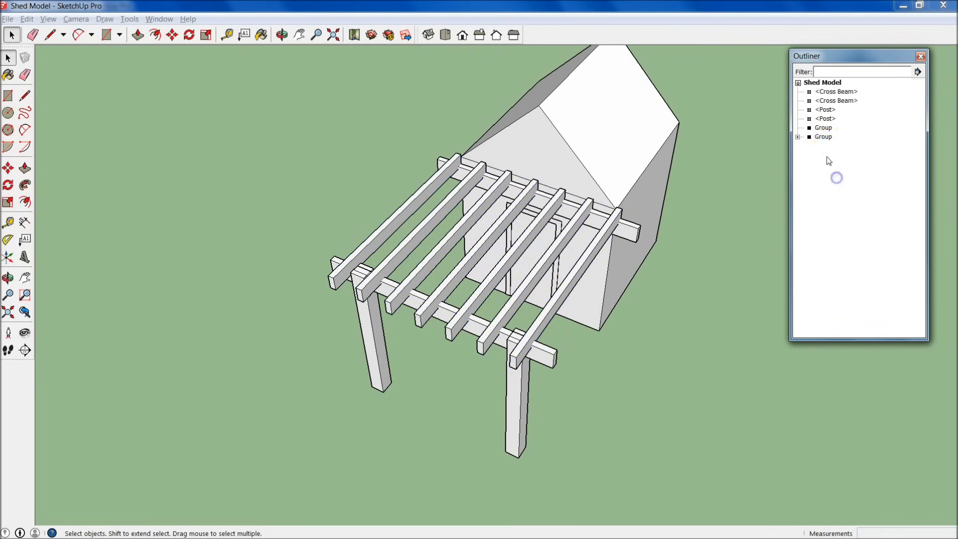
# Step: Rename the group of shader beams as Shader Beams and collapse it in the Outliner
pyautogui.click(798, 136)
pyautogui.doubleClick(823, 137)
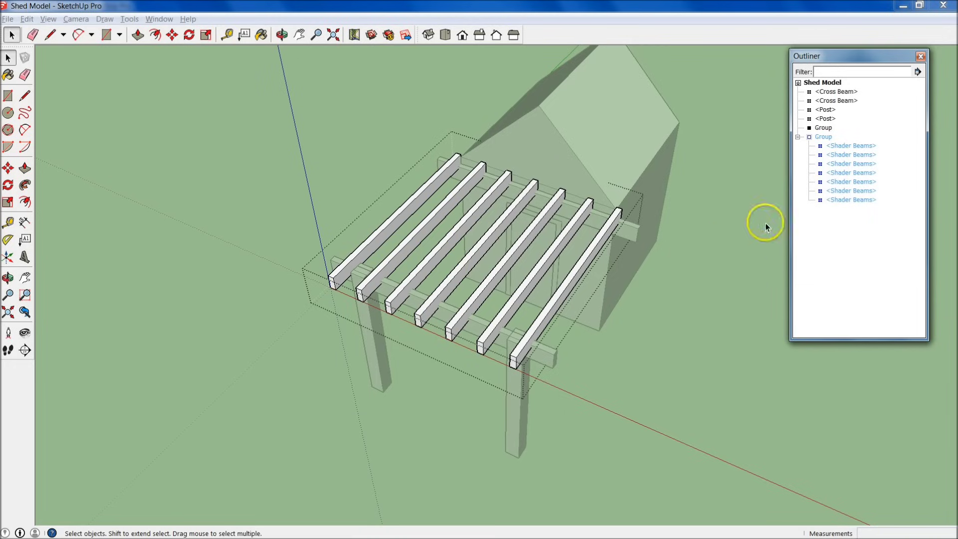
pyautogui.click(822, 136)
pyautogui.rightClick(822, 138)
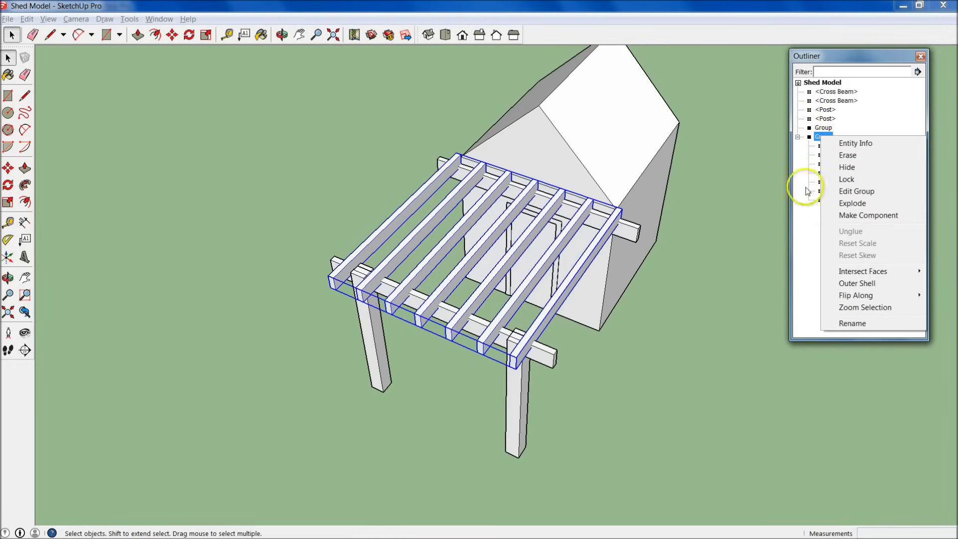
pyautogui.click(858, 323)
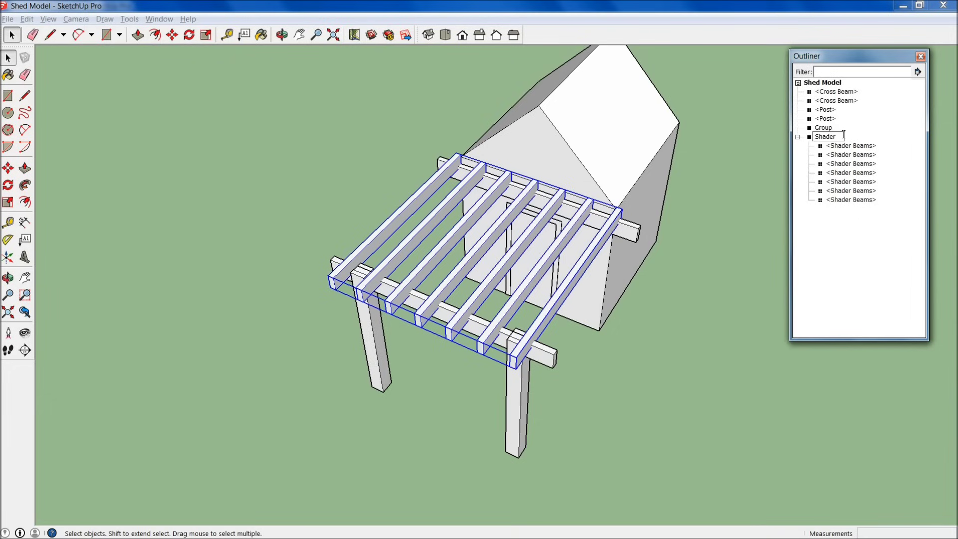
pyautogui.click(833, 244)
pyautogui.click(803, 142)
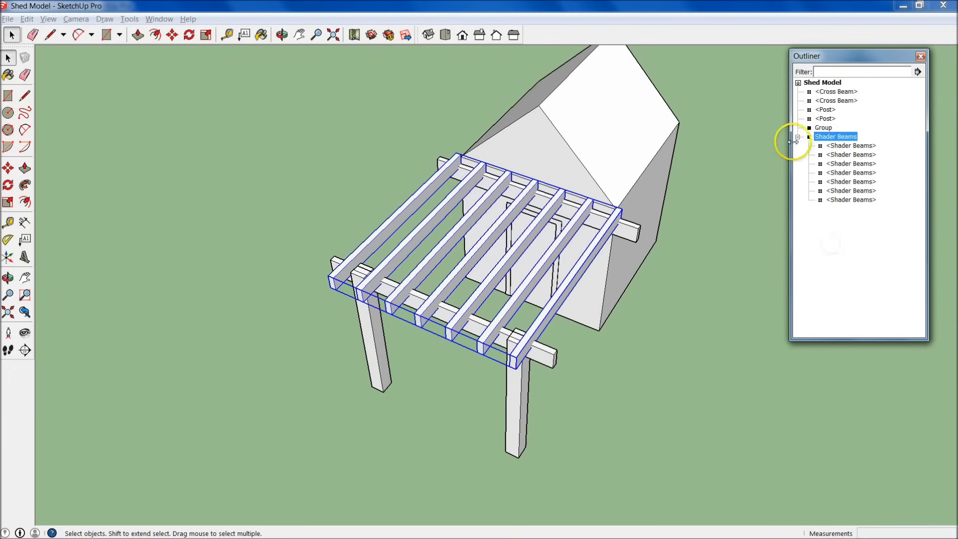
pyautogui.click(836, 253)
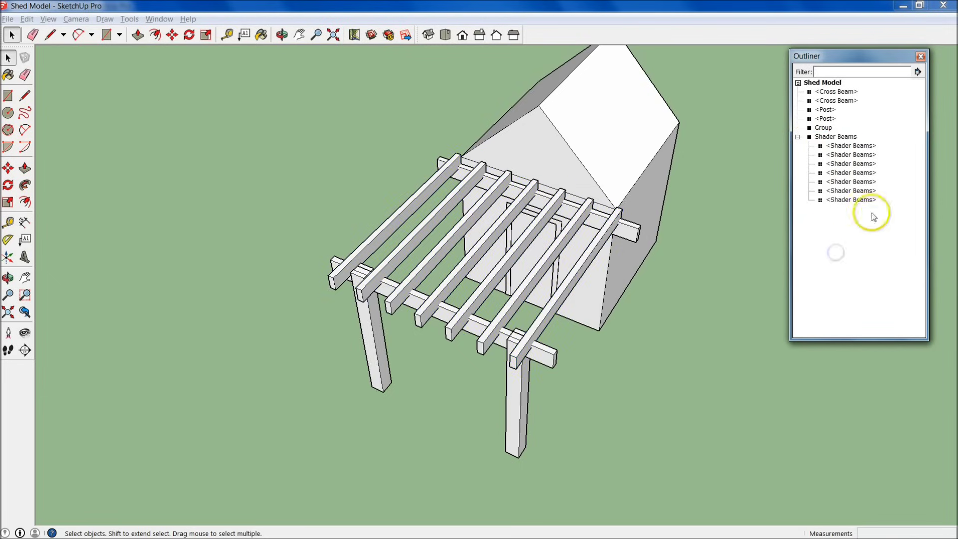
pyautogui.moveTo(685, 278); pyautogui.dragTo(654, 322, button='middle')
pyautogui.click(848, 275)
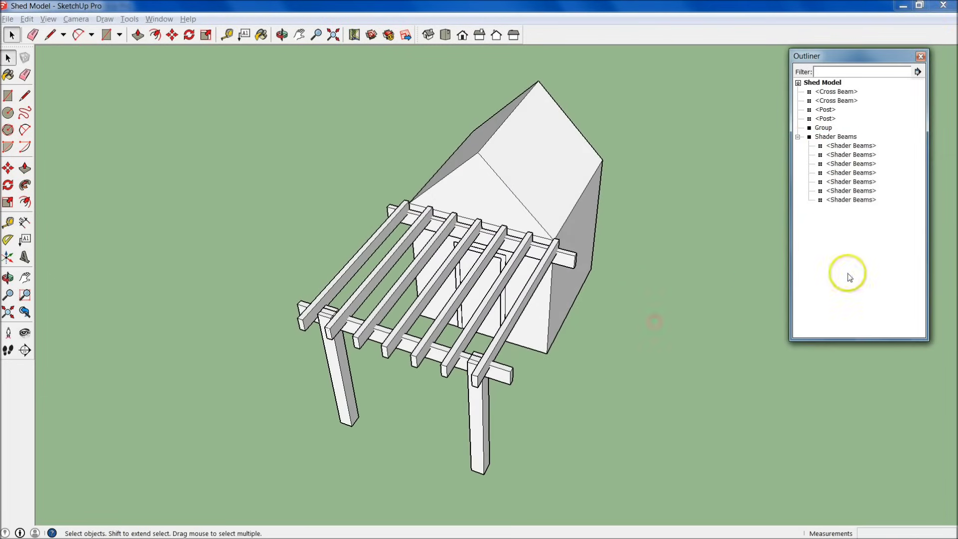
pyautogui.click(797, 135)
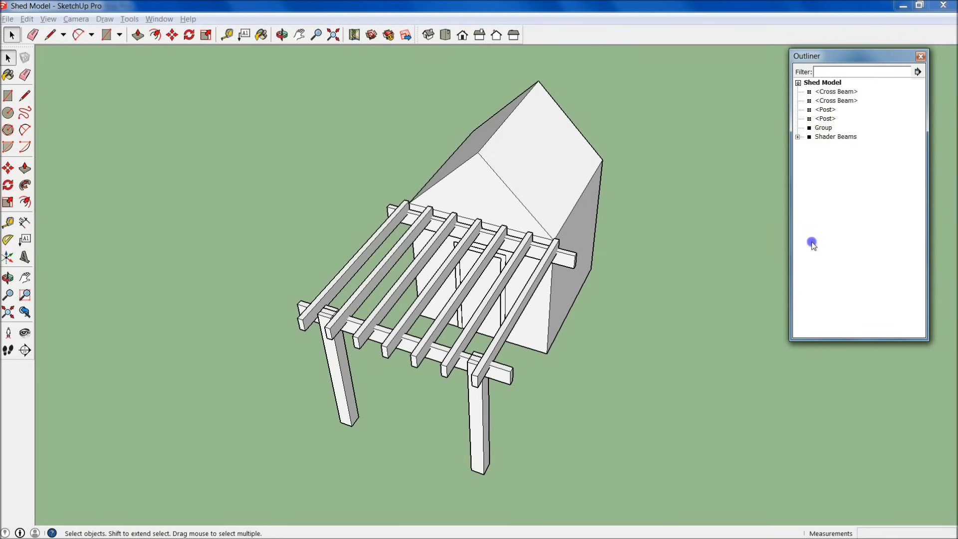
# Step: Group the front and rear cross beams and rename the group Cross Beams
pyautogui.click(496, 370)
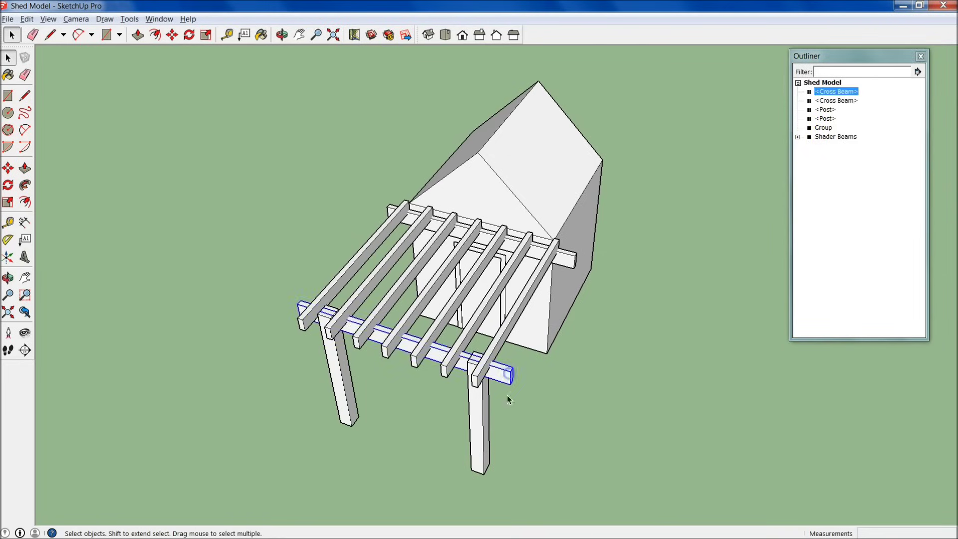
pyautogui.keyDown('shift'); pyautogui.click(568, 260); pyautogui.keyUp('shift')
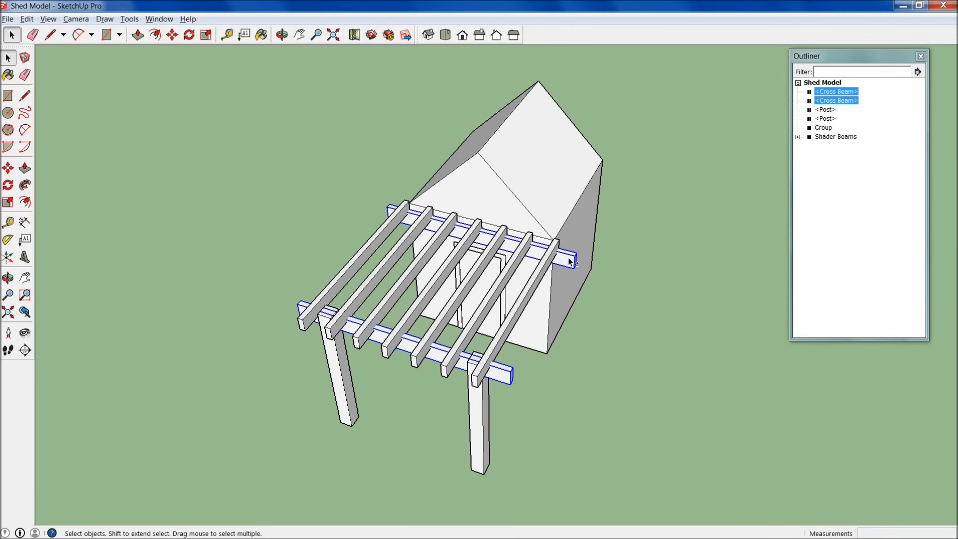
pyautogui.rightClick(842, 93)
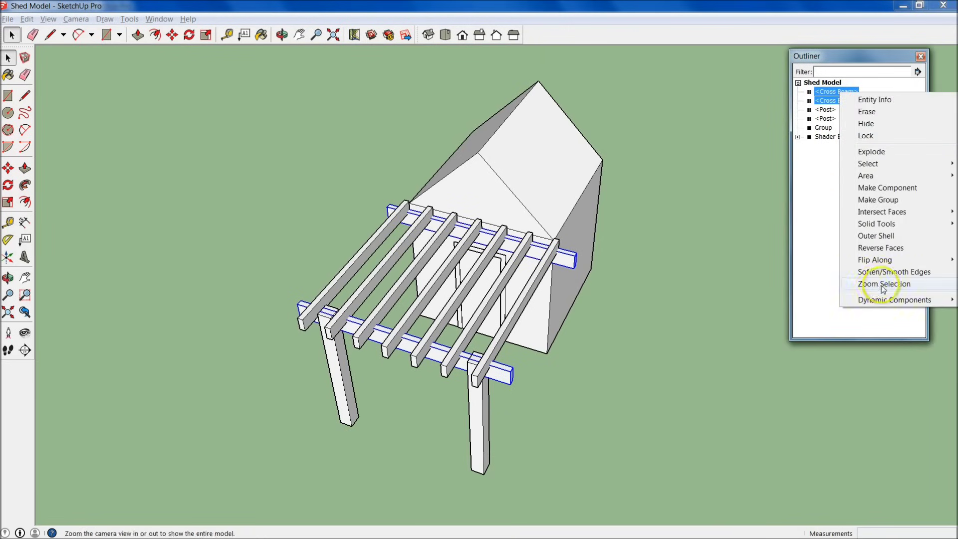
pyautogui.click(879, 199)
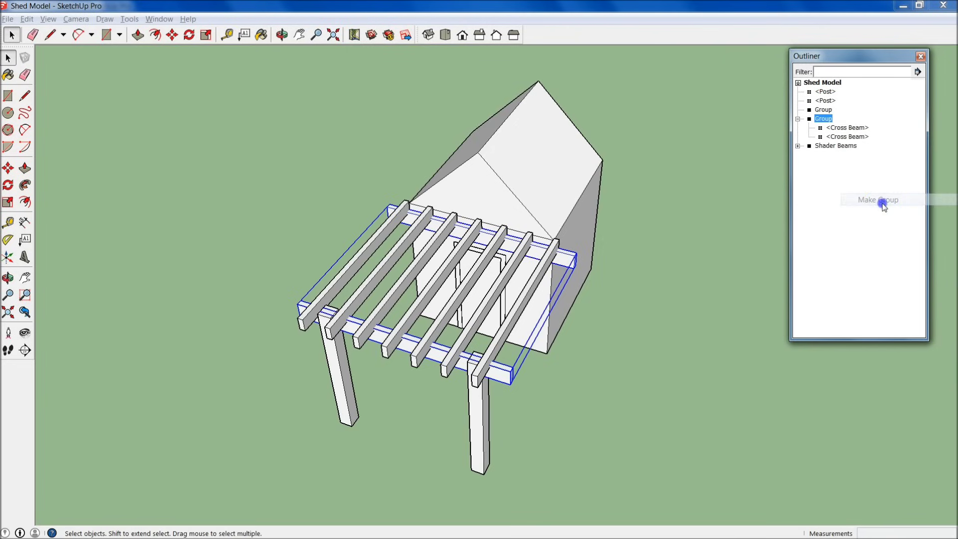
pyautogui.rightClick(828, 121)
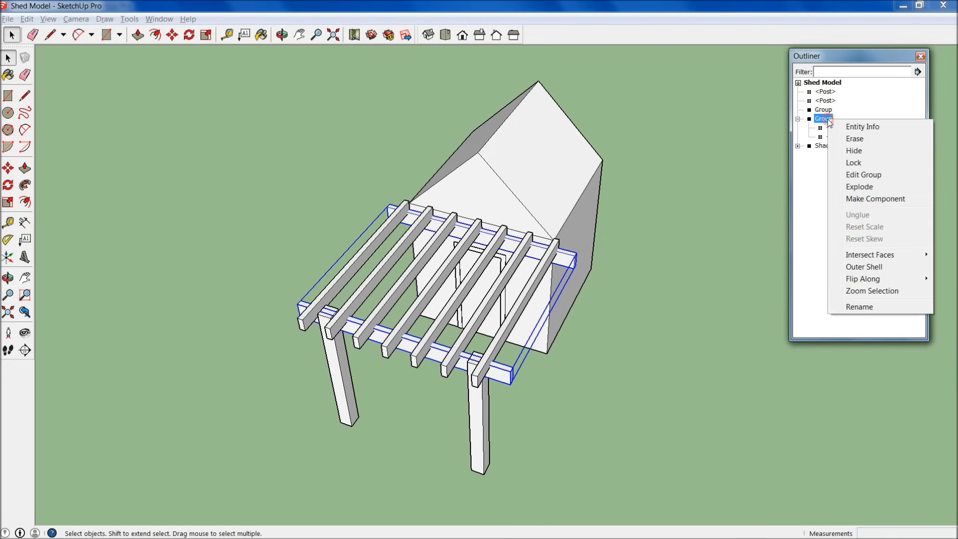
pyautogui.click(856, 306)
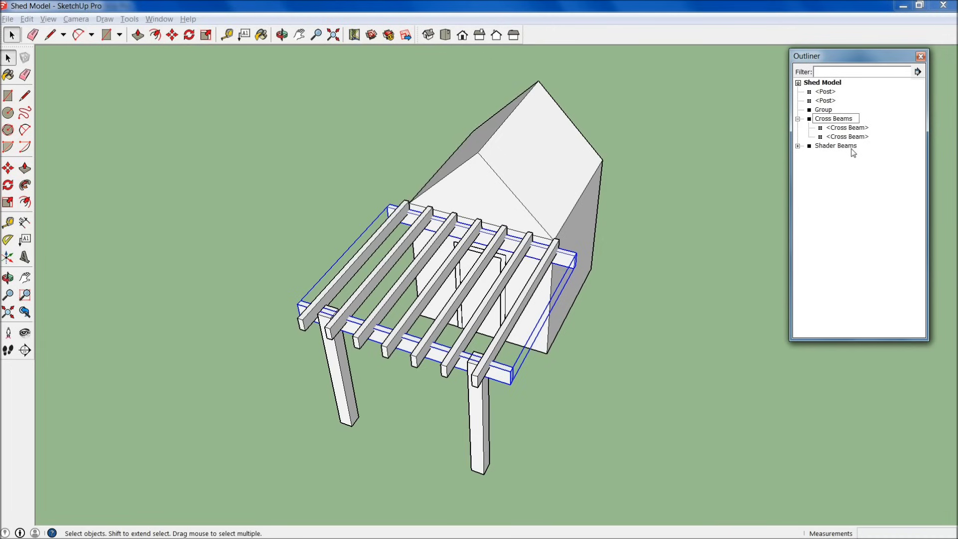
# Step: Group the two Post components, rename the group Posts and collapse it in the Outliner
pyautogui.press('Return')
pyautogui.click(825, 92)
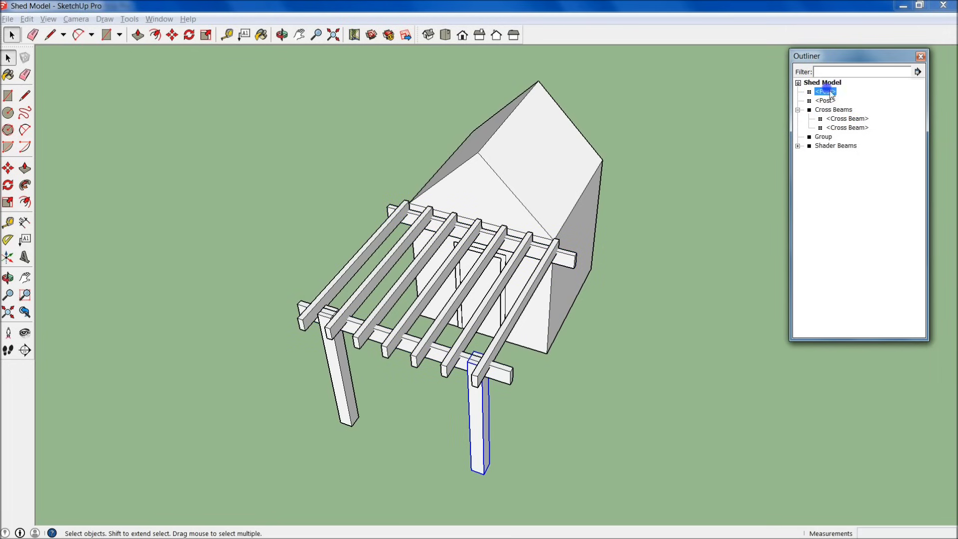
pyautogui.keyDown('shift'); pyautogui.click(831, 100); pyautogui.keyUp('shift')
pyautogui.rightClick(831, 101)
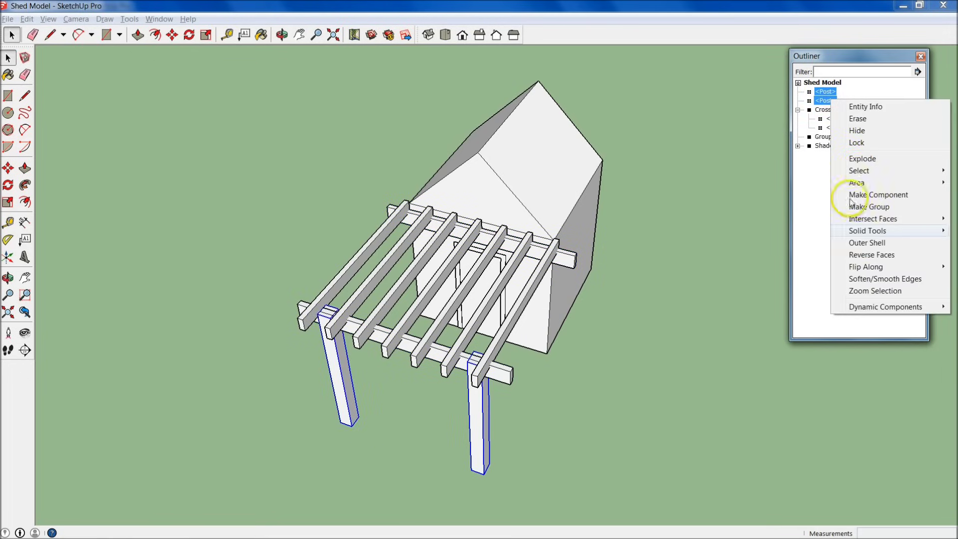
pyautogui.click(873, 212)
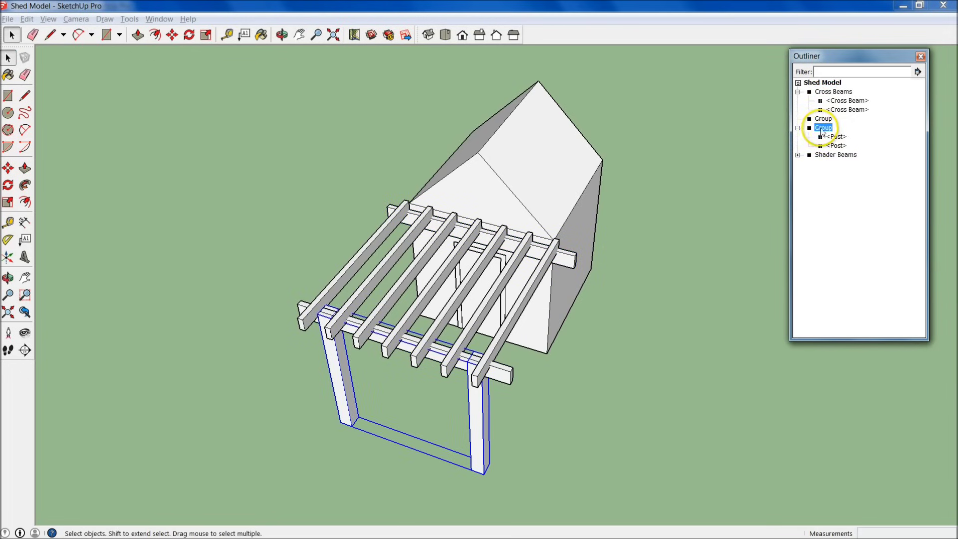
pyautogui.rightClick(824, 128)
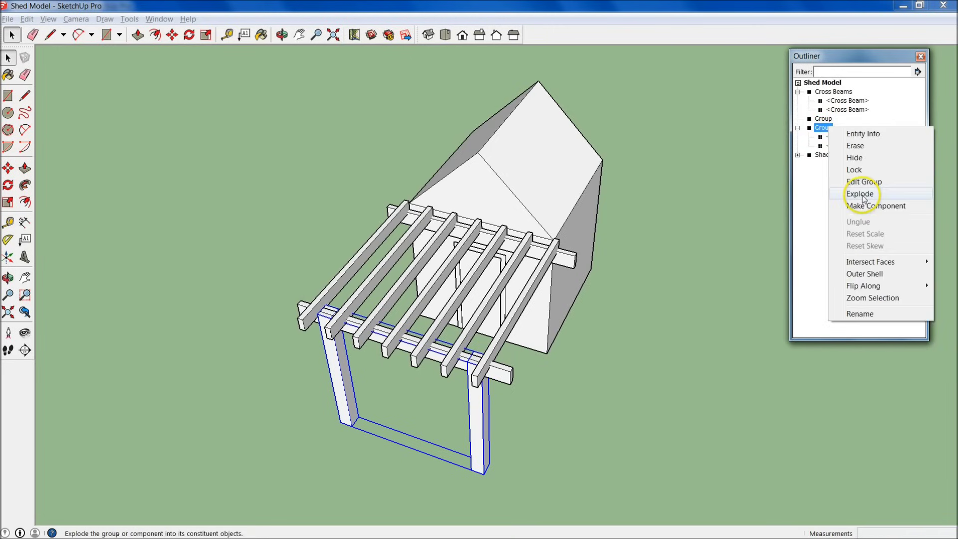
pyautogui.click(867, 314)
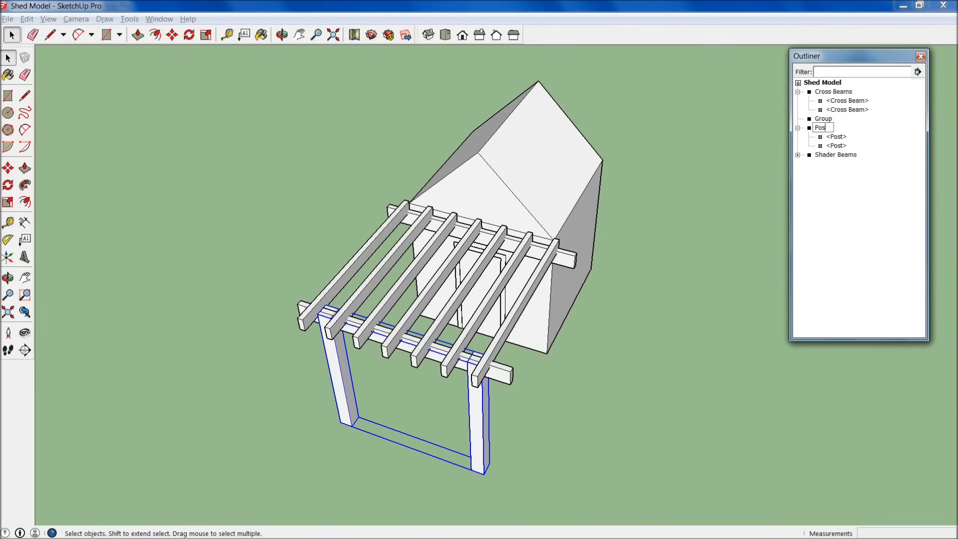
pyautogui.click(798, 127)
pyautogui.click(820, 202)
pyautogui.click(712, 200)
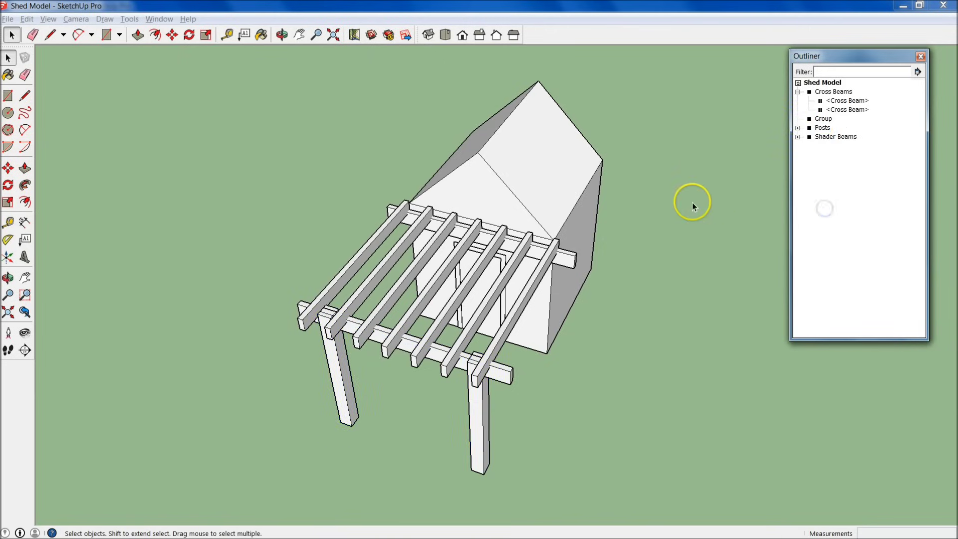
# Step: Select the cross beams, posts and shader beams one group at a time to check that each behaves as a unit
pyautogui.click(593, 279)
pyautogui.click(518, 257)
pyautogui.click(570, 264)
pyautogui.click(479, 422)
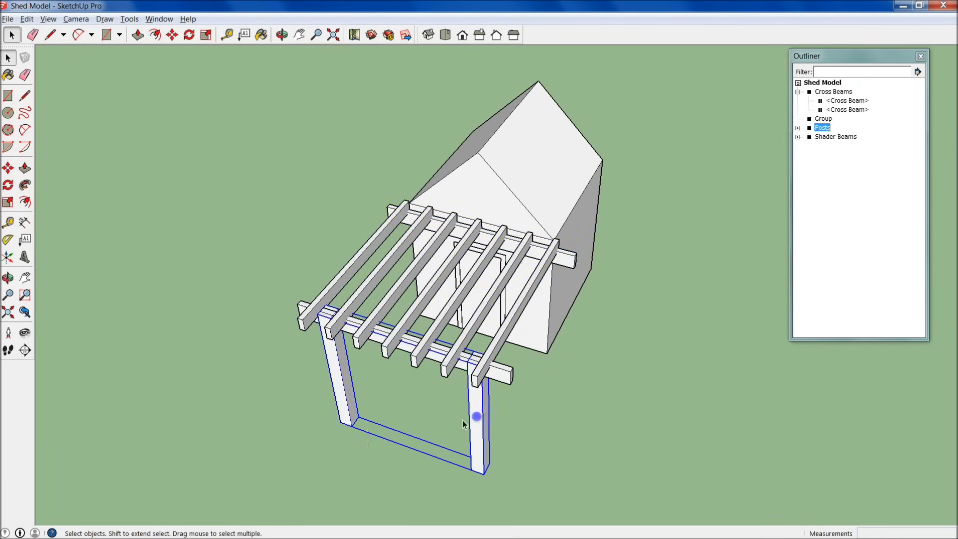
pyautogui.click(342, 331)
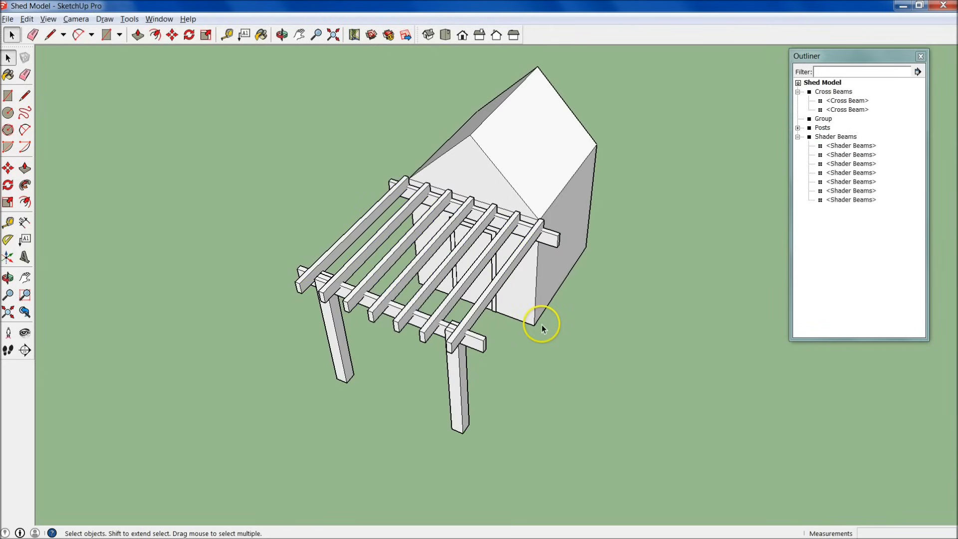
pyautogui.moveTo(509, 359); pyautogui.dragTo(425, 294, button='middle')
pyautogui.scroll(3, 414, 349)
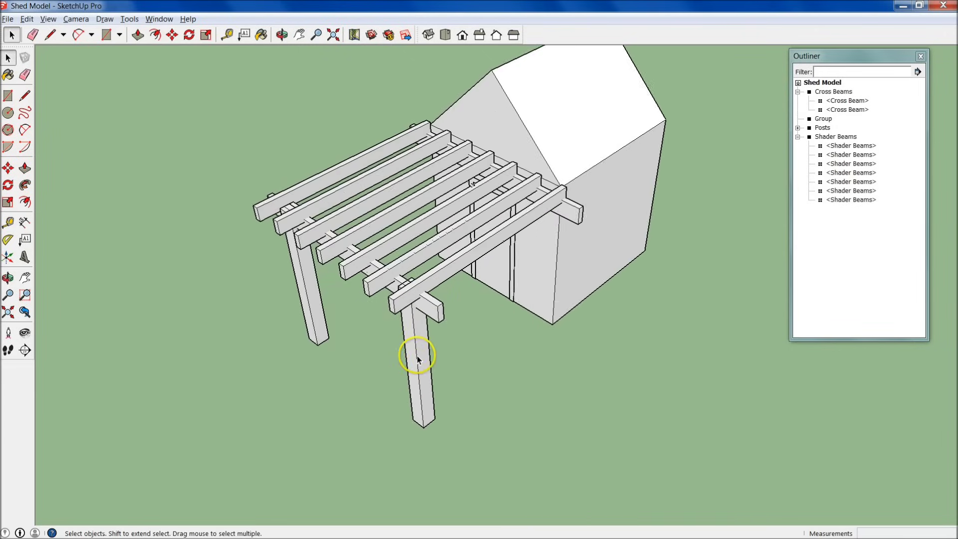
pyautogui.click(405, 300)
pyautogui.scroll(-5, 405, 300)
pyautogui.scroll(5, 395, 316)
pyautogui.click(410, 323)
pyautogui.moveTo(427, 343); pyautogui.dragTo(503, 317, button='middle')
pyautogui.press('m')
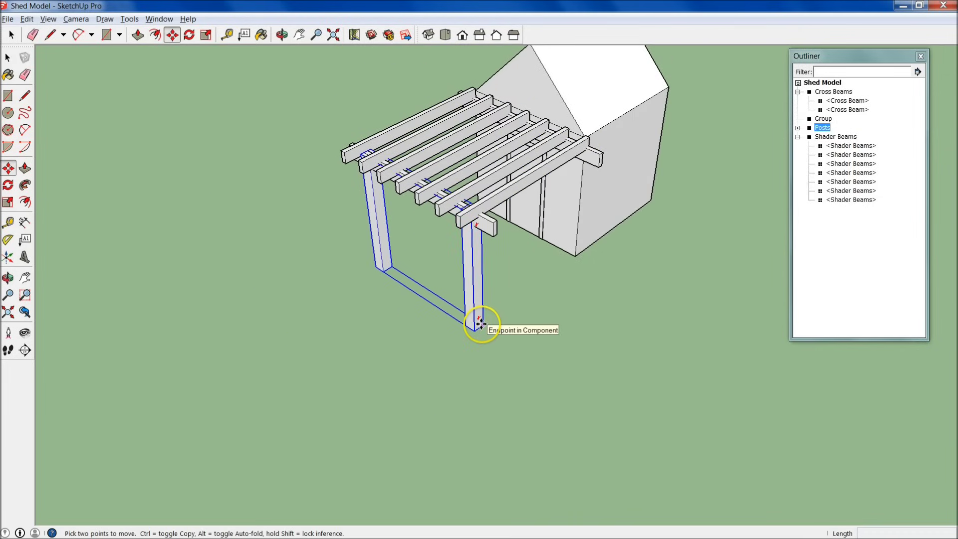
pyautogui.press('space')
# Step: Copy the nearer post from inside the Posts group and paste it outside the group on open ground in front of the structure
pyautogui.doubleClick(479, 297)
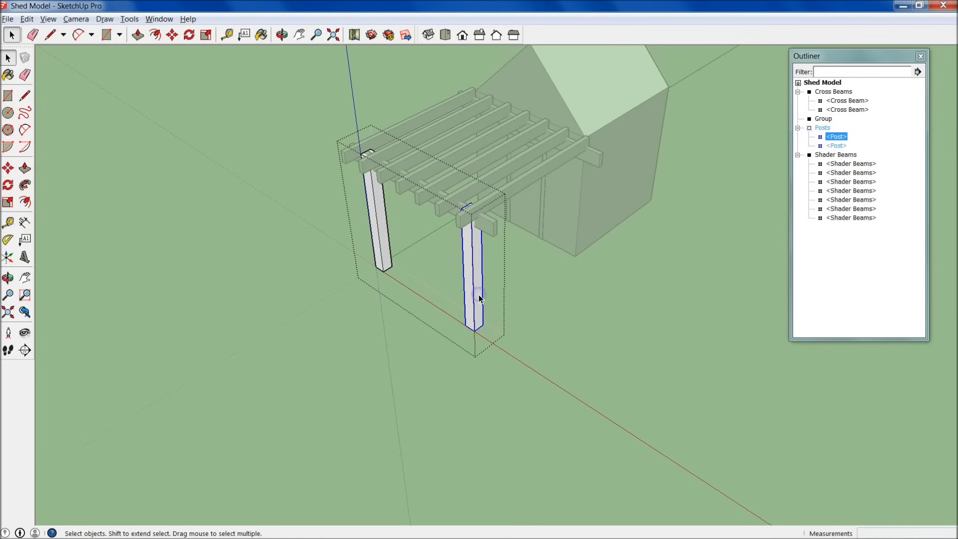
pyautogui.click(352, 401)
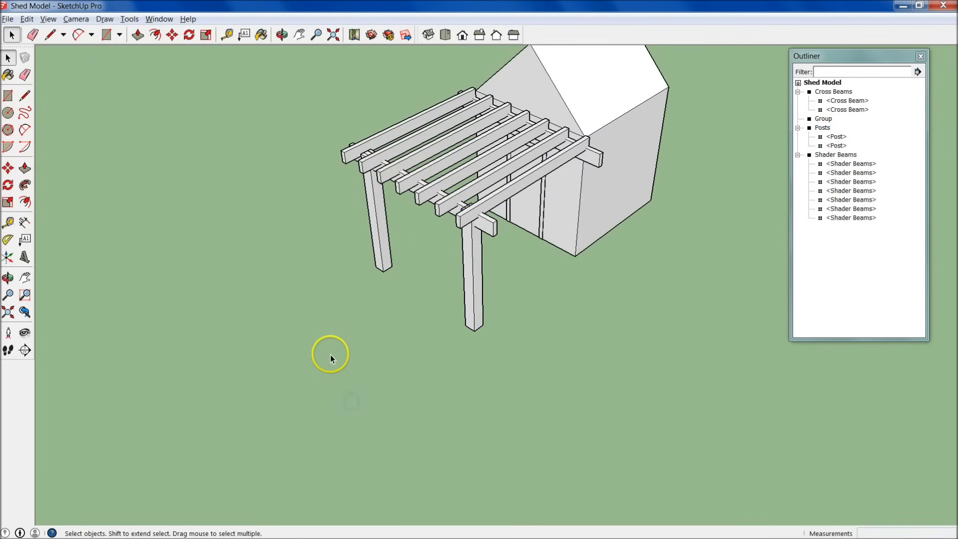
pyautogui.hotkey('ctrl', 'v')
pyautogui.keyDown('shift'); pyautogui.moveTo(321, 440); pyautogui.dragTo(421, 374, button='middle'); pyautogui.keyUp('shift')
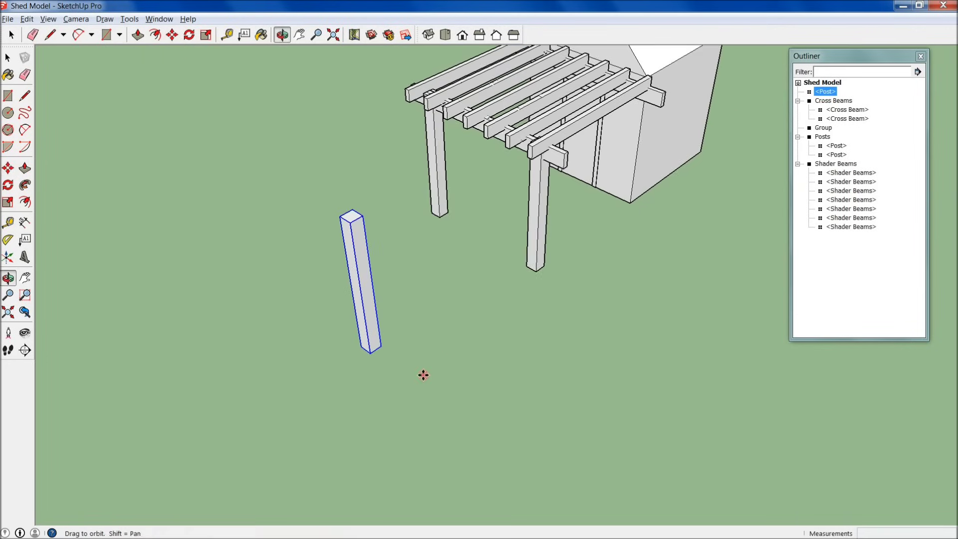
pyautogui.press('space')
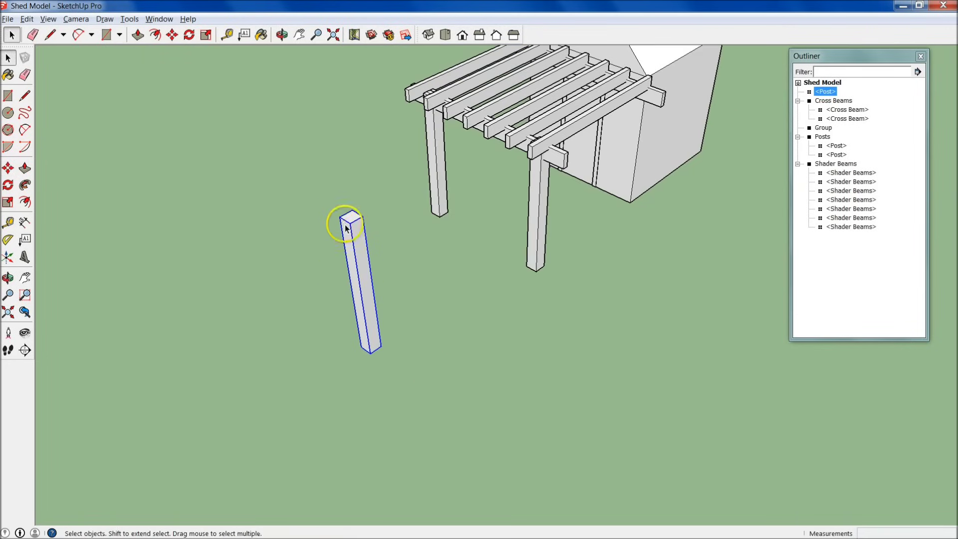
# Step: Try to stretch the pasted post upward by push-pulling its top face inside the component
pyautogui.doubleClick(365, 273)
pyautogui.press('p')
pyautogui.click(353, 214)
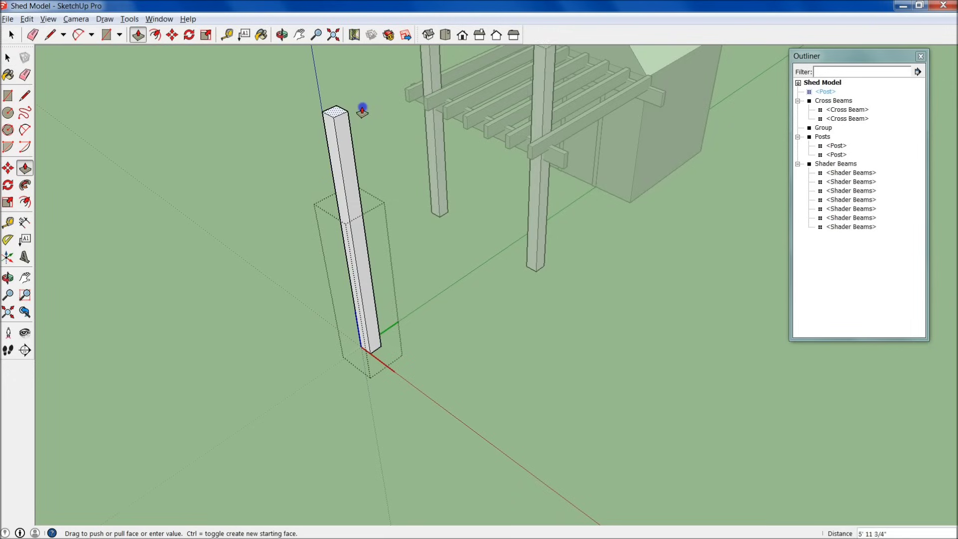
pyautogui.press('Escape')
pyautogui.press('space')
pyautogui.click(449, 357)
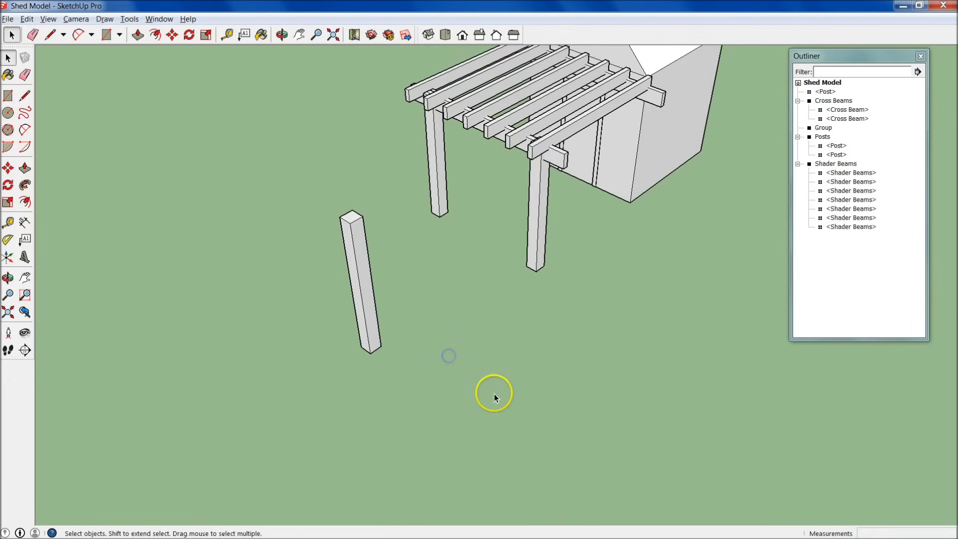
# Step: Make the freestanding pasted post a unique component
pyautogui.rightClick(356, 247)
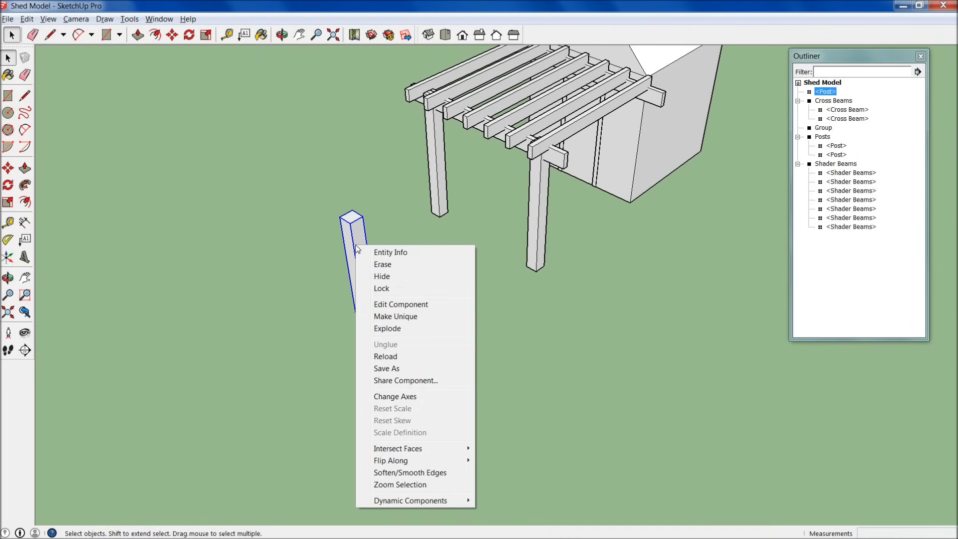
pyautogui.click(405, 316)
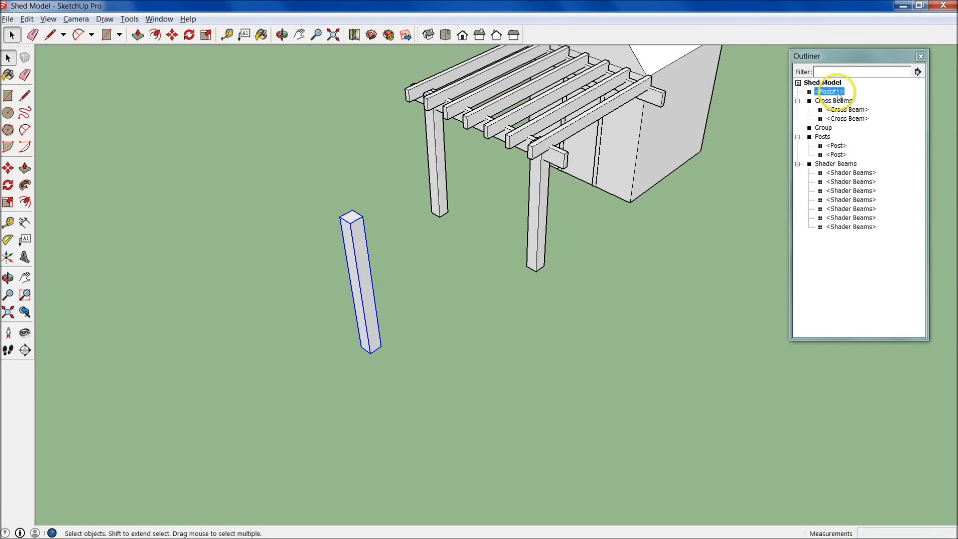
pyautogui.click(356, 235)
# Step: Try push-pulling the unique post's top face upward, undo the change and leave the component
pyautogui.doubleClick(356, 230)
pyautogui.press('p')
pyautogui.moveTo(353, 220); pyautogui.dragTo(360, 144)
pyautogui.hotkey('ctrl', 'z')
pyautogui.press('space')
pyautogui.click(486, 342)
# Step: Copy the unique post about 8' 1" away on the open ground in front of it
pyautogui.click(368, 313)
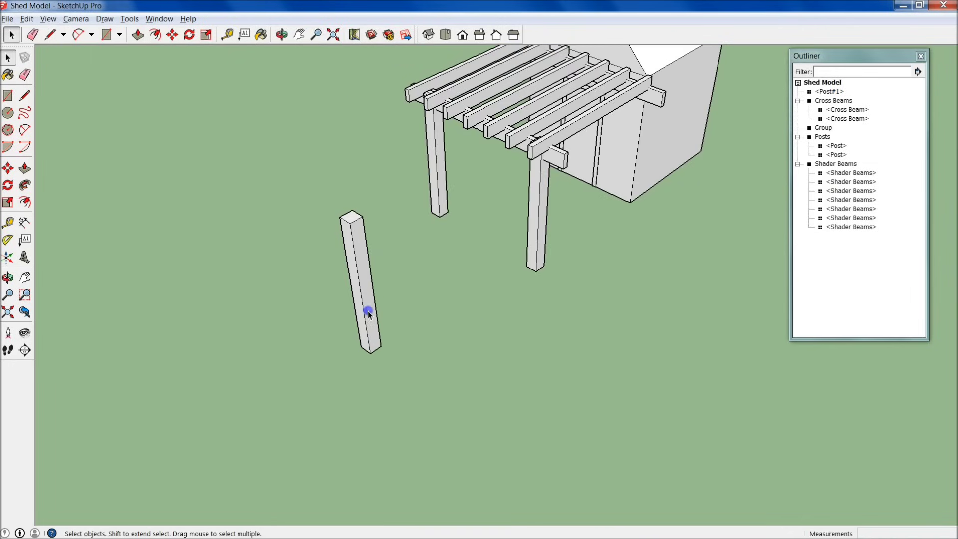
pyautogui.press('m')
pyautogui.click(368, 349)
pyautogui.press('ctrl')
pyautogui.click(466, 435)
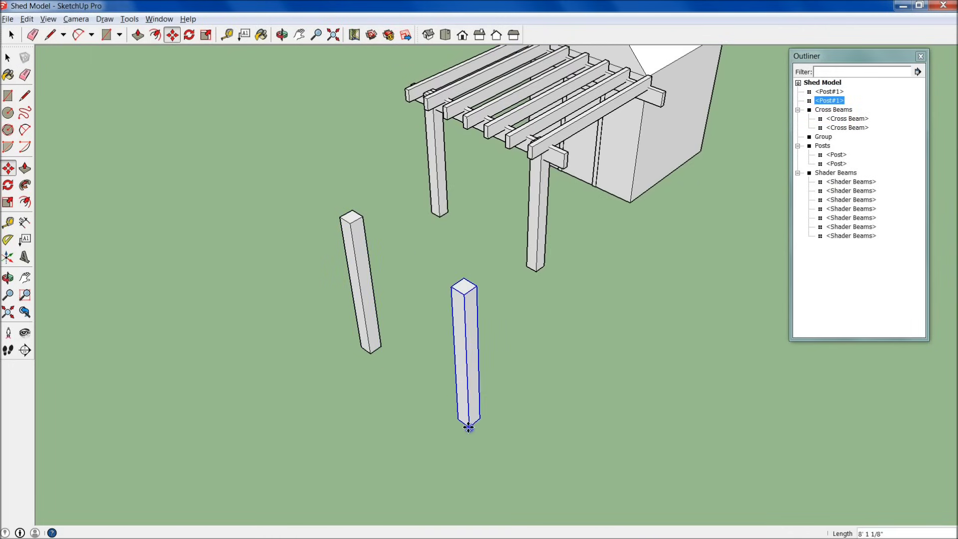
# Step: Inside the copied unique post, try to push-pull its top face upward
pyautogui.press('space')
pyautogui.doubleClick(477, 311)
pyautogui.press('p')
pyautogui.click(464, 285)
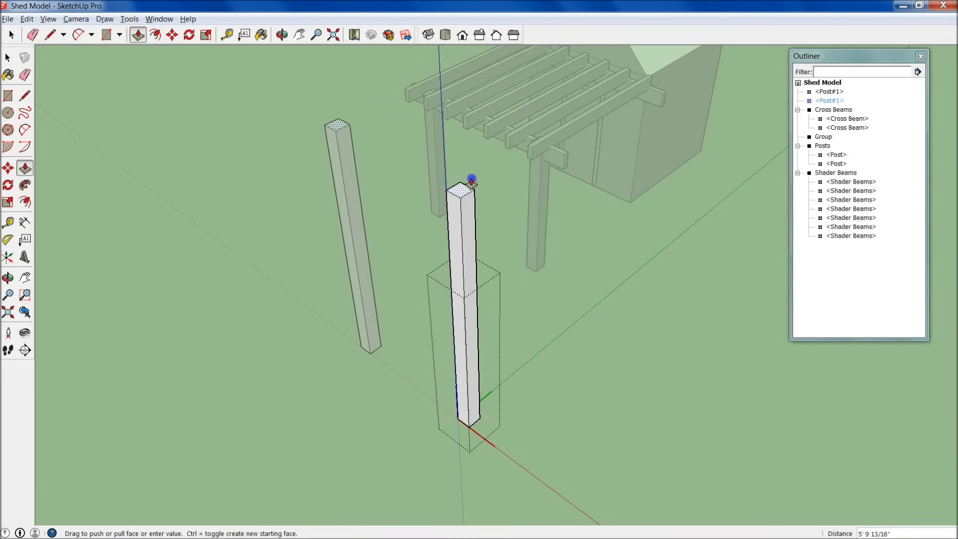
pyautogui.press('Escape')
pyautogui.press('space')
# Step: Leave the copied unique post's component and delete that copy
pyautogui.click(513, 318)
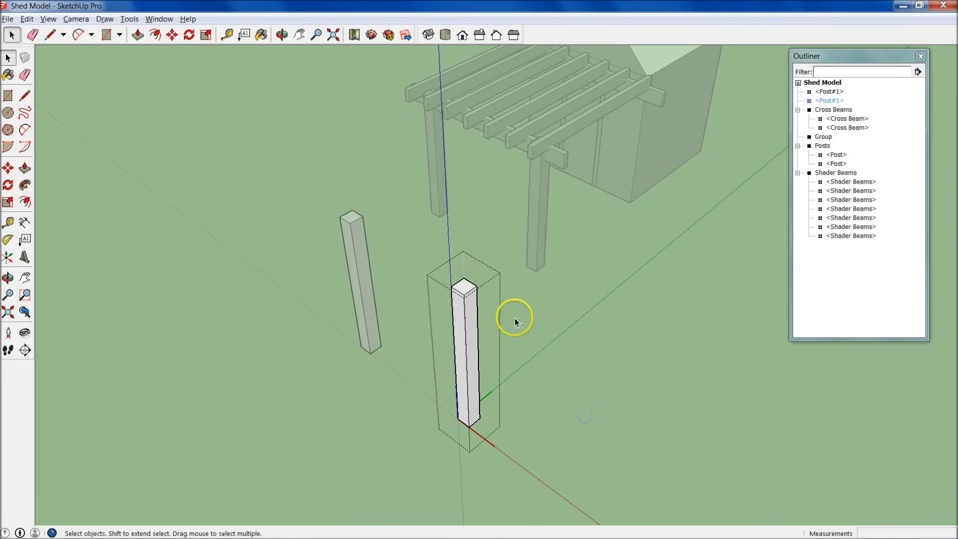
pyautogui.click(469, 344)
pyautogui.press('Delete')
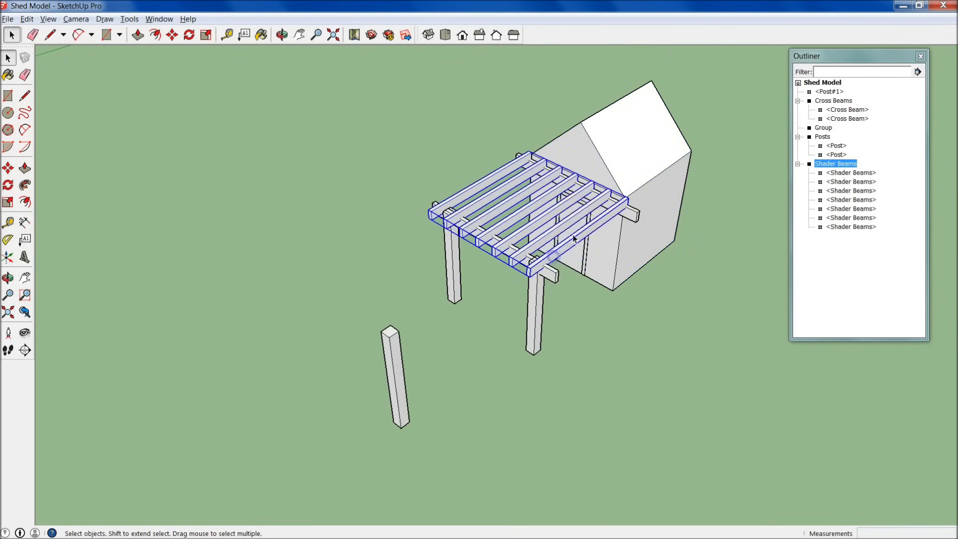
# Step: Open the Shader Beams group for editing and select the end beam nearest the viewer
pyautogui.doubleClick(561, 264)
pyautogui.scroll(3, 561, 264)
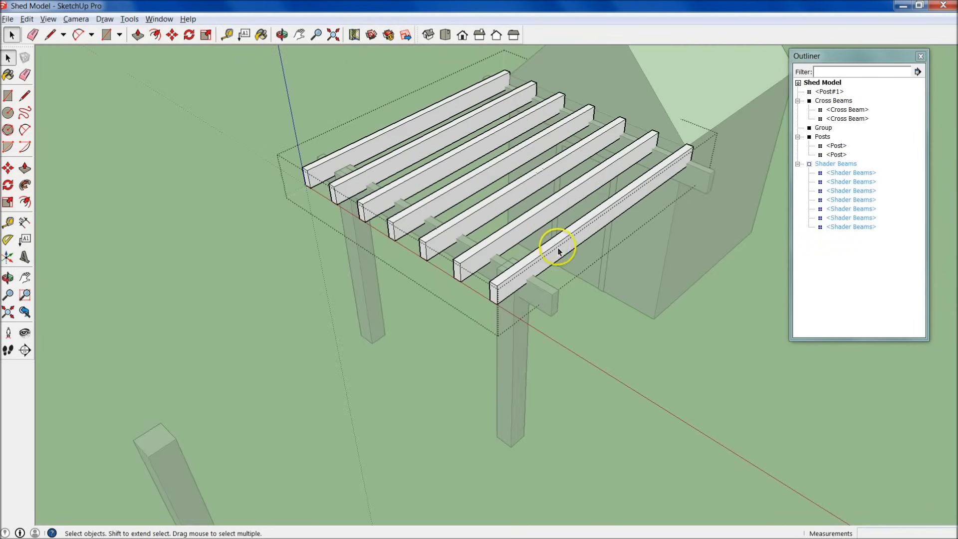
pyautogui.click(558, 247)
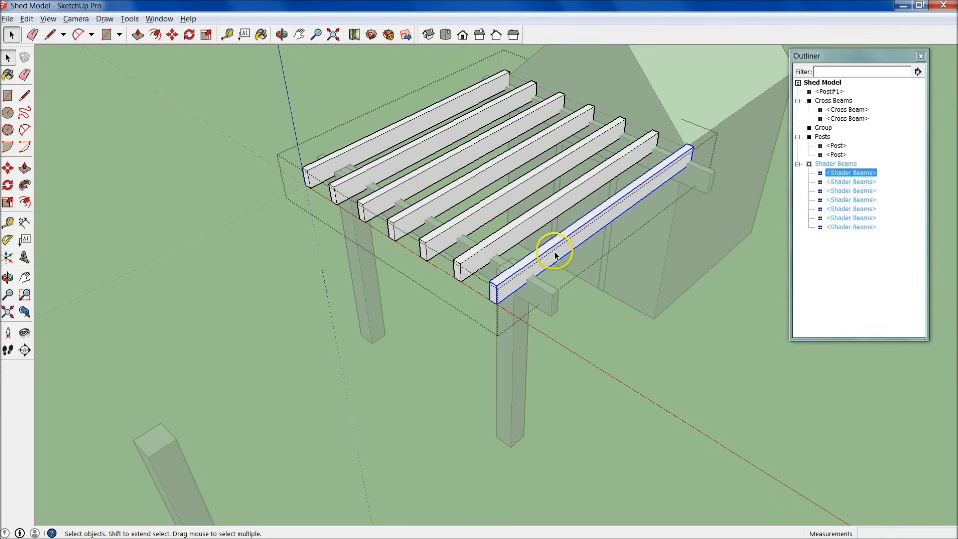
# Step: Inside the end shader beam's component, try to push-pull its front end face outward
pyautogui.doubleClick(574, 239)
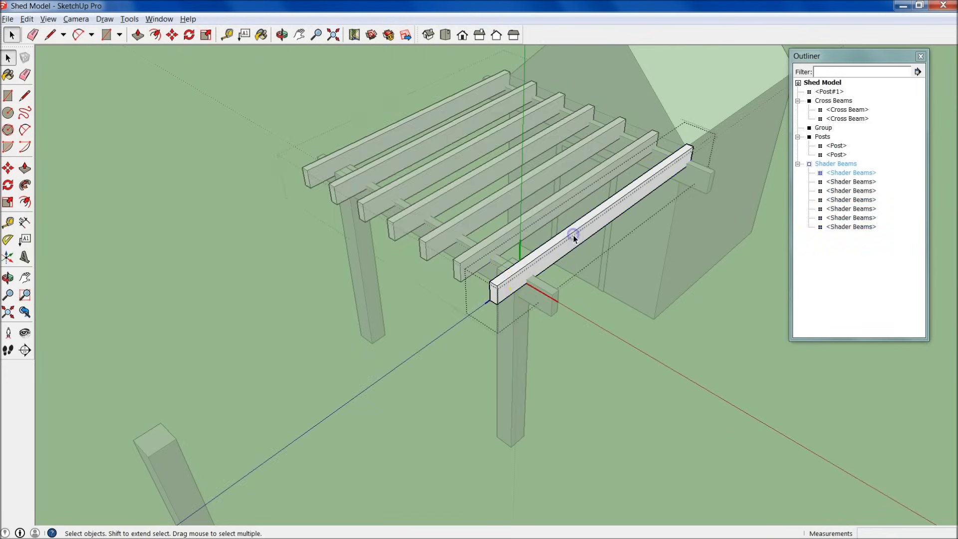
pyautogui.press('p')
pyautogui.moveTo(493, 287); pyautogui.dragTo(452, 331)
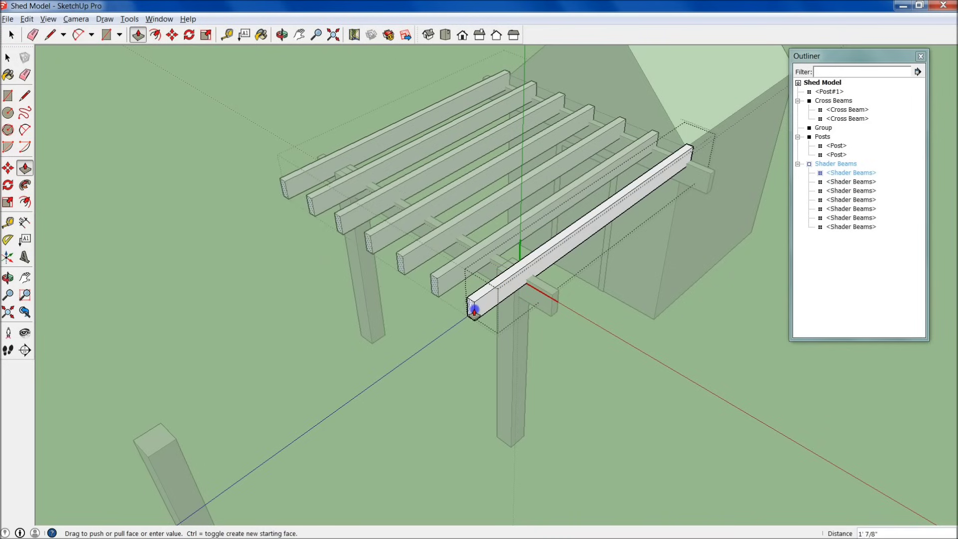
pyautogui.press('Escape')
pyautogui.press('space')
# Step: Try to move the end shader beam's upper edge, then leave the component but stay in the group
pyautogui.click(534, 257)
pyautogui.press('m')
pyautogui.click(546, 247)
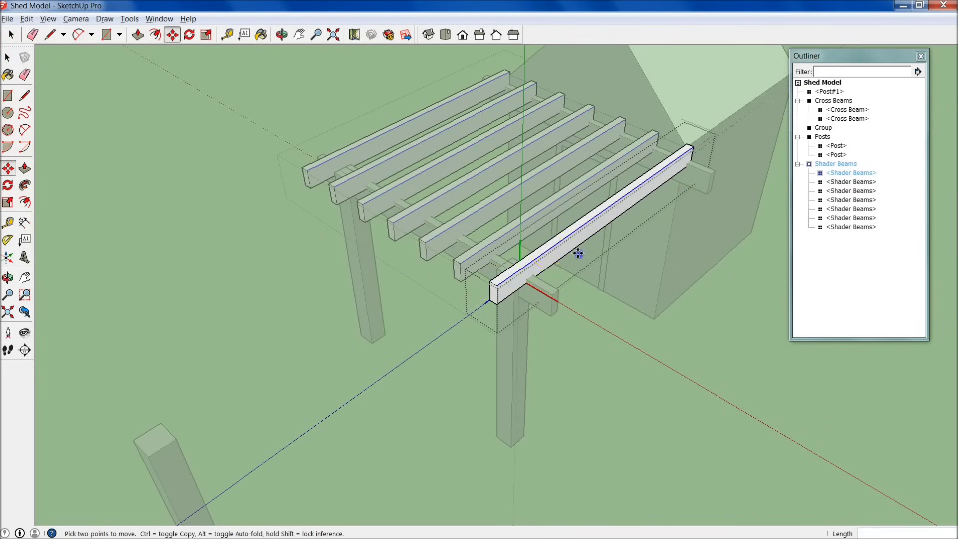
pyautogui.press('Escape')
pyautogui.press('space')
pyautogui.click(673, 337)
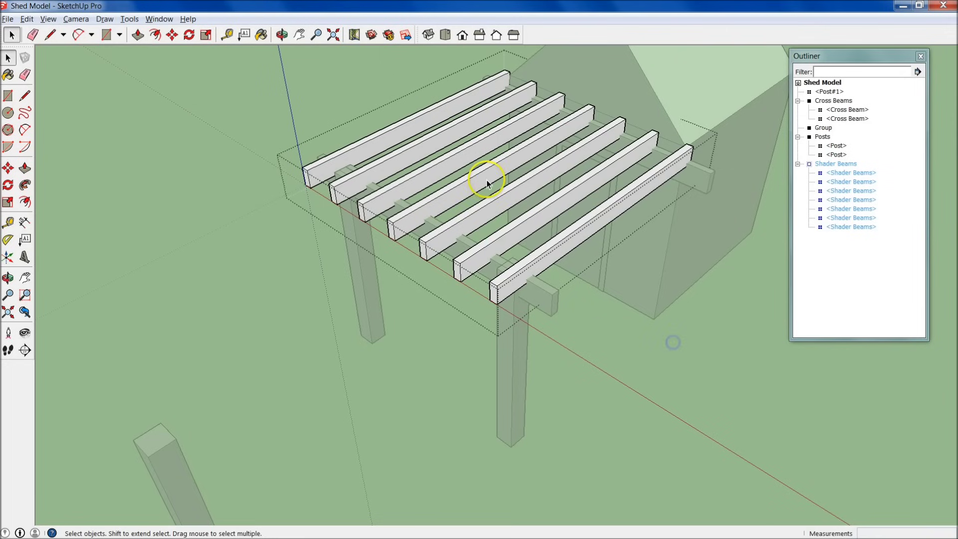
# Step: Scale only the end shader beam lengthwise by 1.36 from its front end and leave the Shader Beams group
pyautogui.click(503, 288)
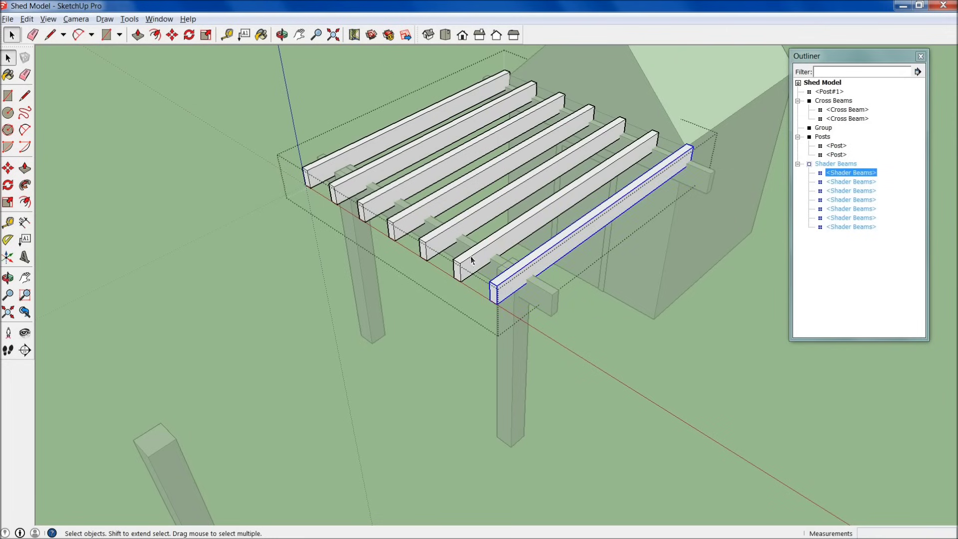
pyautogui.click(8, 202)
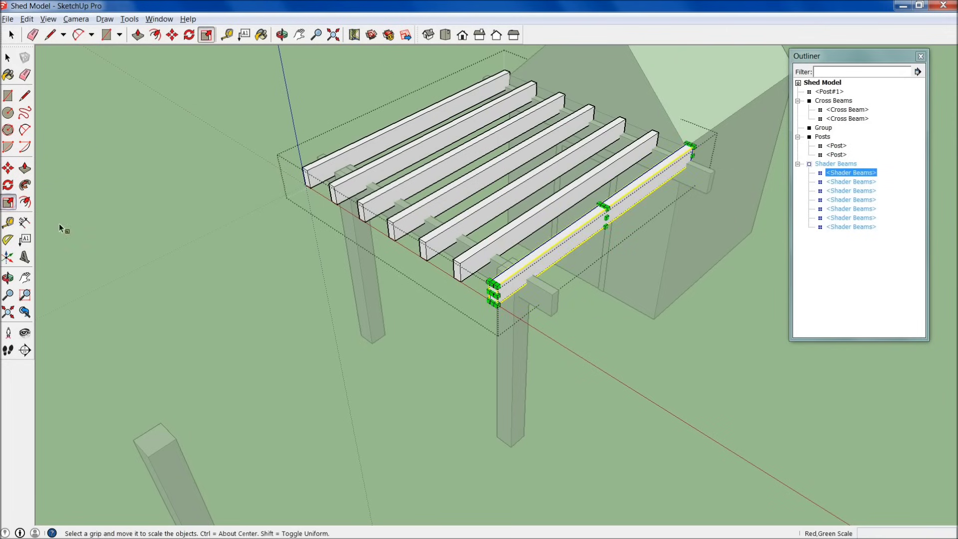
pyautogui.scroll(2, 465, 306)
pyautogui.moveTo(491, 289); pyautogui.dragTo(369, 387)
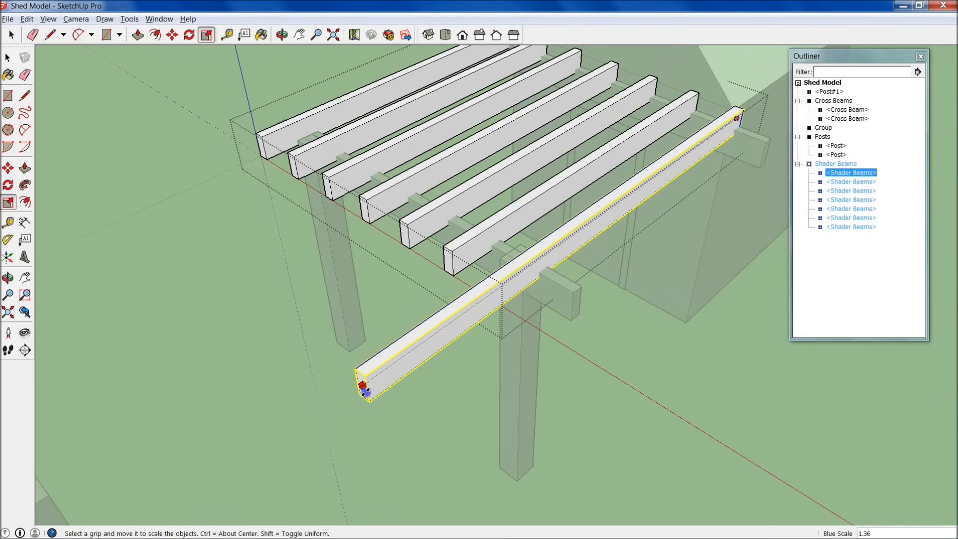
pyautogui.moveTo(365, 390); pyautogui.dragTo(365, 392)
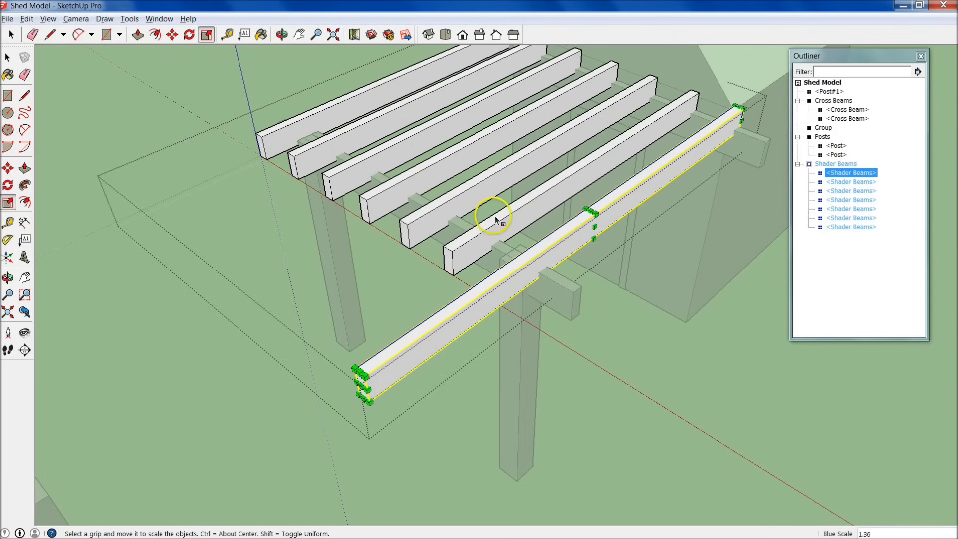
pyautogui.moveTo(495, 219); pyautogui.dragTo(513, 257, button='middle')
pyautogui.press('space')
pyautogui.click(697, 304)
# Step: Inside the Shader Beams group, open the end beam's component, push-pull its front end face outward about 4' 4 1/4", and leave the component
pyautogui.moveTo(697, 303); pyautogui.dragTo(452, 334, button='middle')
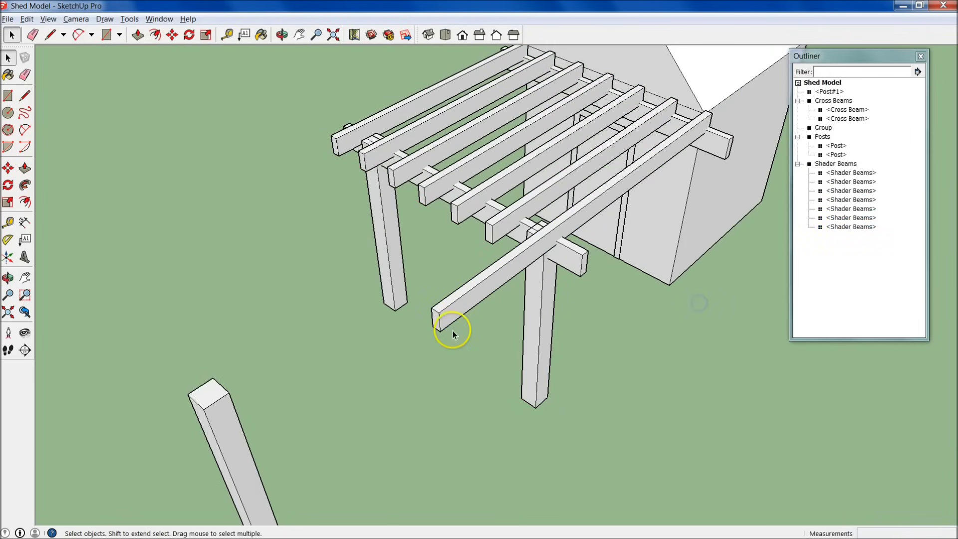
pyautogui.doubleClick(449, 319)
pyautogui.press('p')
pyautogui.press('space')
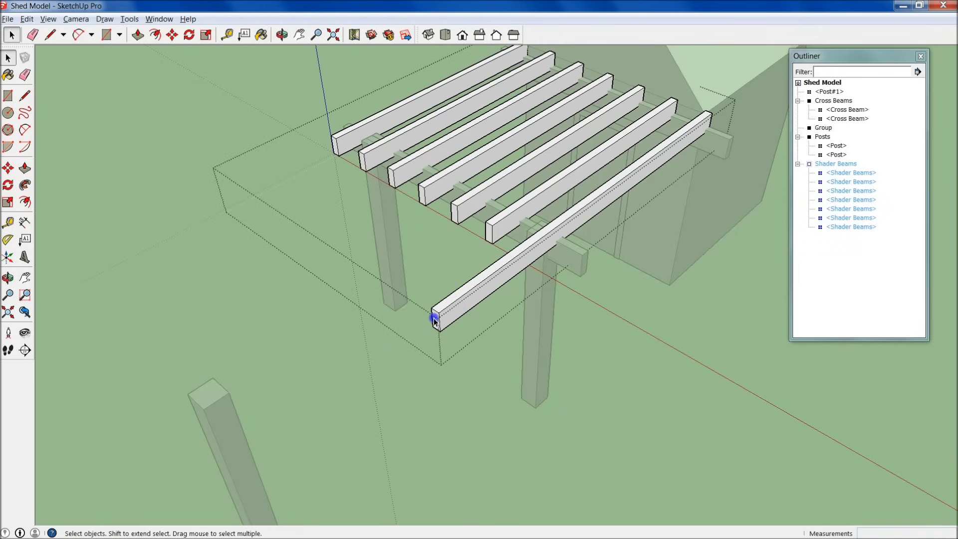
pyautogui.doubleClick(434, 319)
pyautogui.press('p')
pyautogui.moveTo(434, 319); pyautogui.dragTo(328, 398)
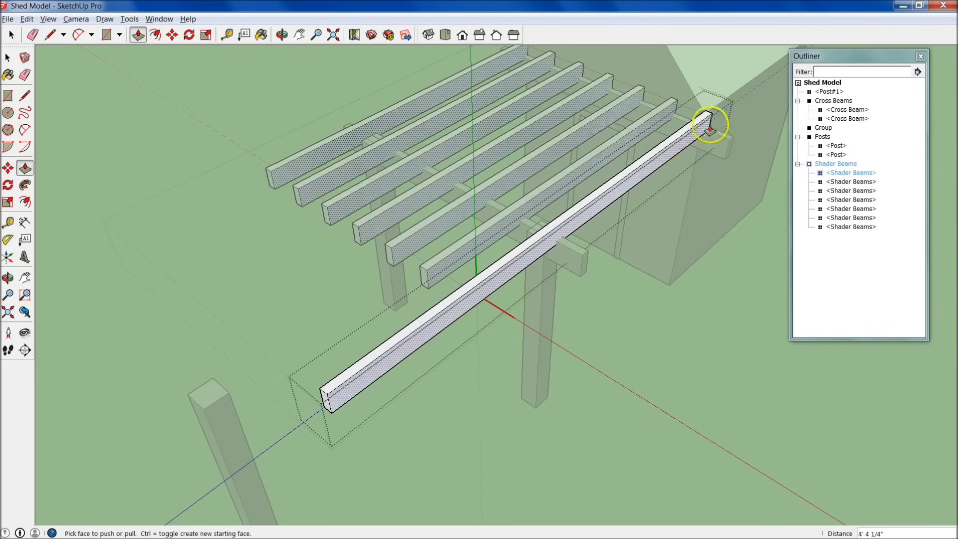
pyautogui.press('space')
pyautogui.click(671, 301)
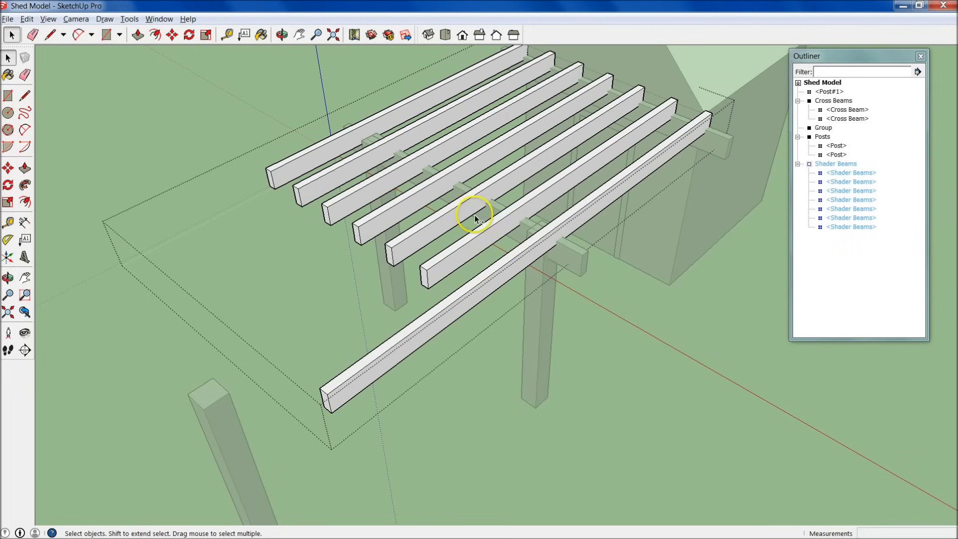
# Step: Undo the push-pull of the shader beams, leave the beam's component and select the end beam within the group
pyautogui.doubleClick(572, 195)
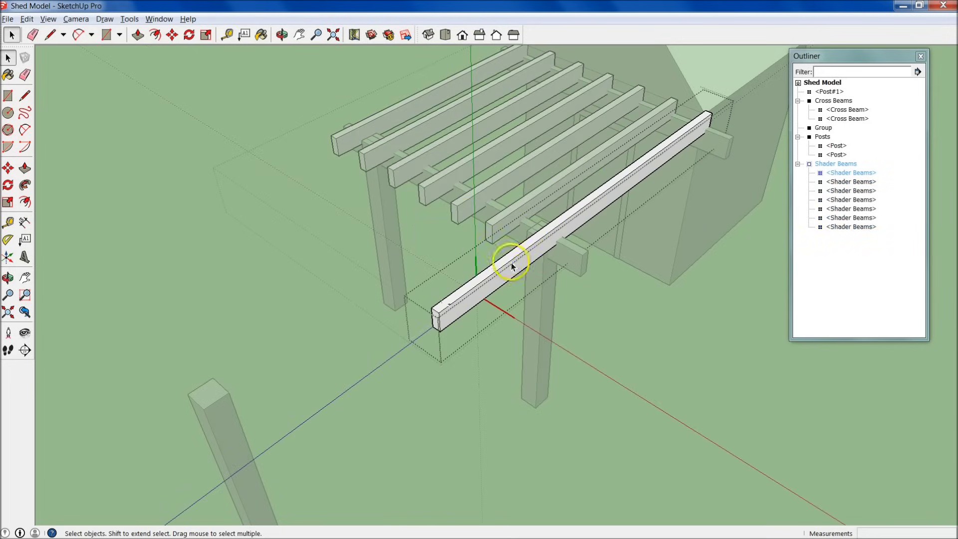
pyautogui.press('Escape')
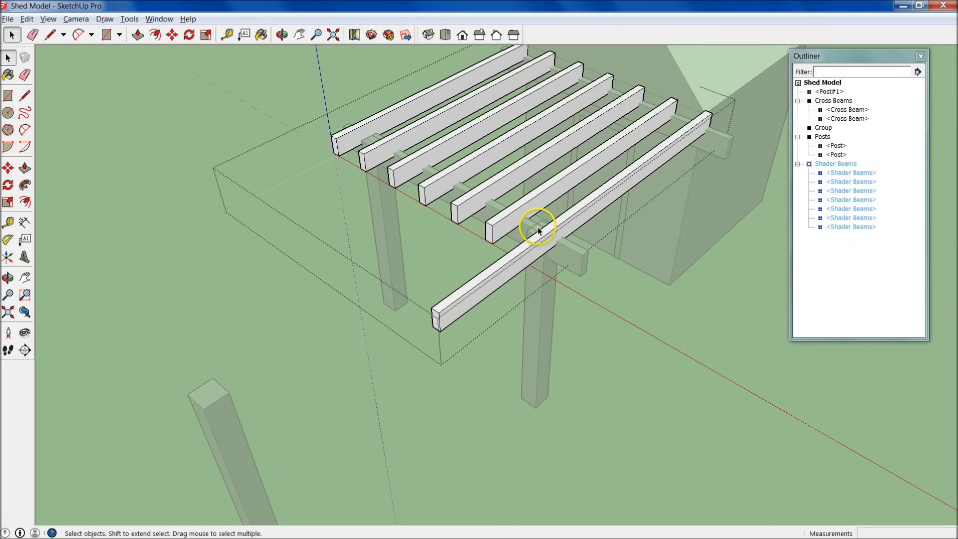
pyautogui.scroll(3, 538, 230)
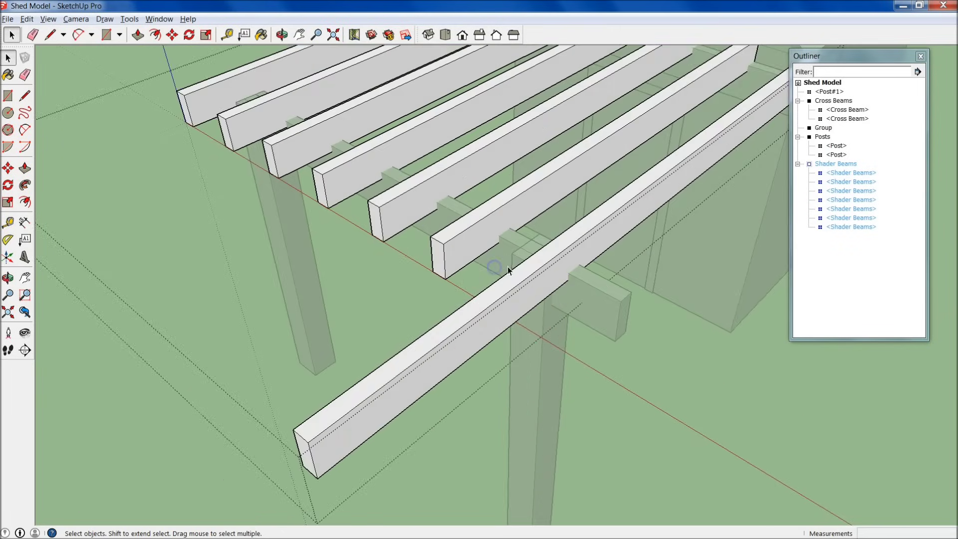
pyautogui.scroll(-2, 519, 294)
pyautogui.click(527, 282)
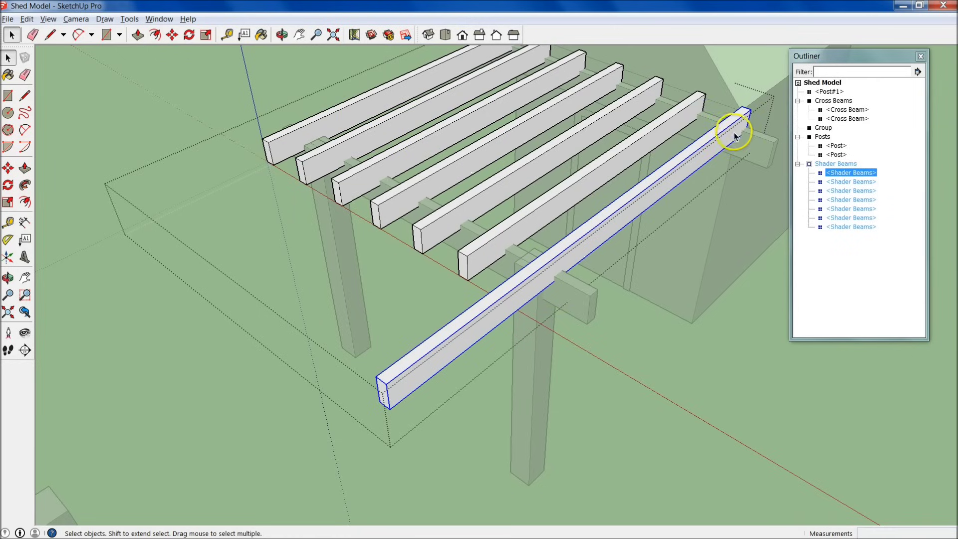
# Step: Undo the end shader beam's lengthwise scaling and leave the Shader Beams group
pyautogui.scroll(-5, 469, 155)
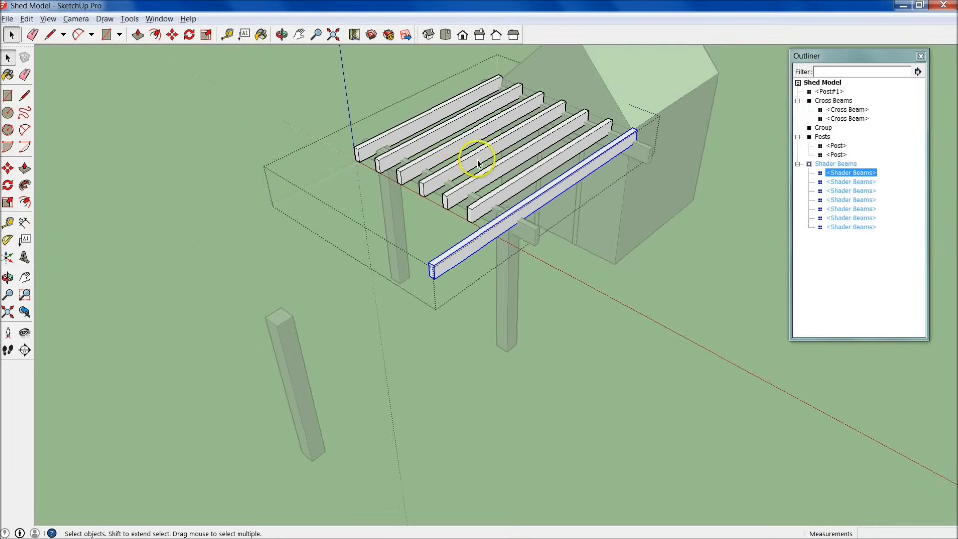
pyautogui.click(591, 307)
pyautogui.moveTo(592, 307); pyautogui.dragTo(438, 231, button='middle')
pyautogui.moveTo(324, 383); pyautogui.dragTo(539, 166, button='middle')
pyautogui.doubleClick(568, 189)
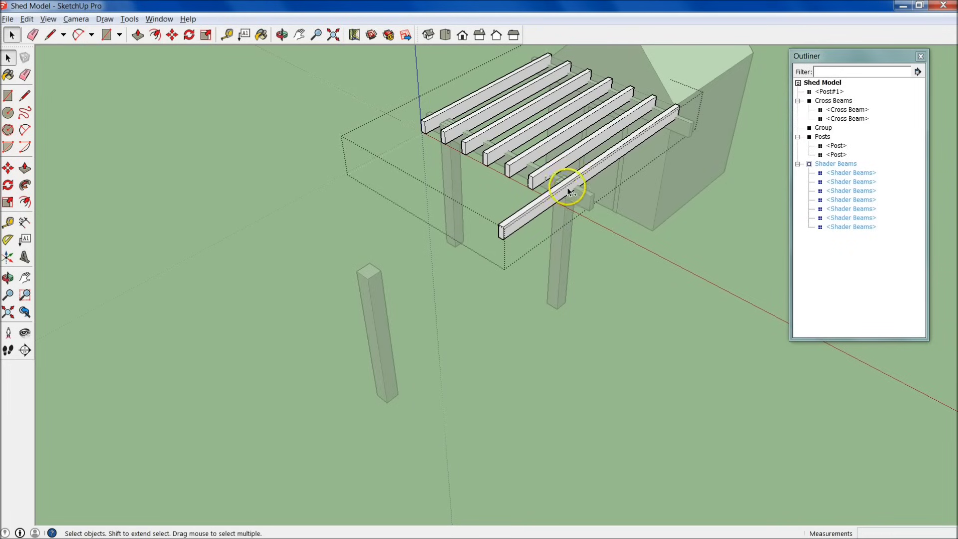
pyautogui.hotkey('ctrl', 'z')
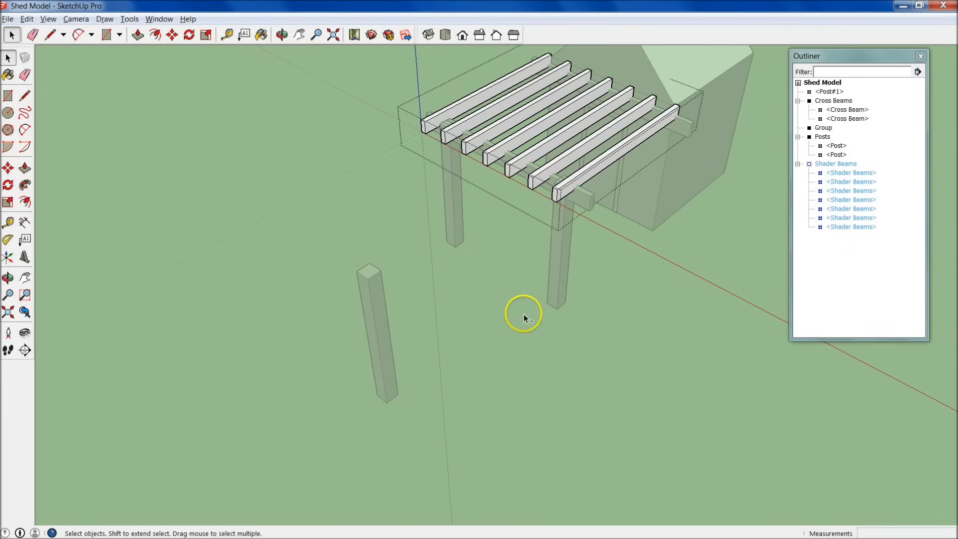
pyautogui.click(524, 253)
pyautogui.moveTo(523, 253); pyautogui.dragTo(387, 299, button='middle')
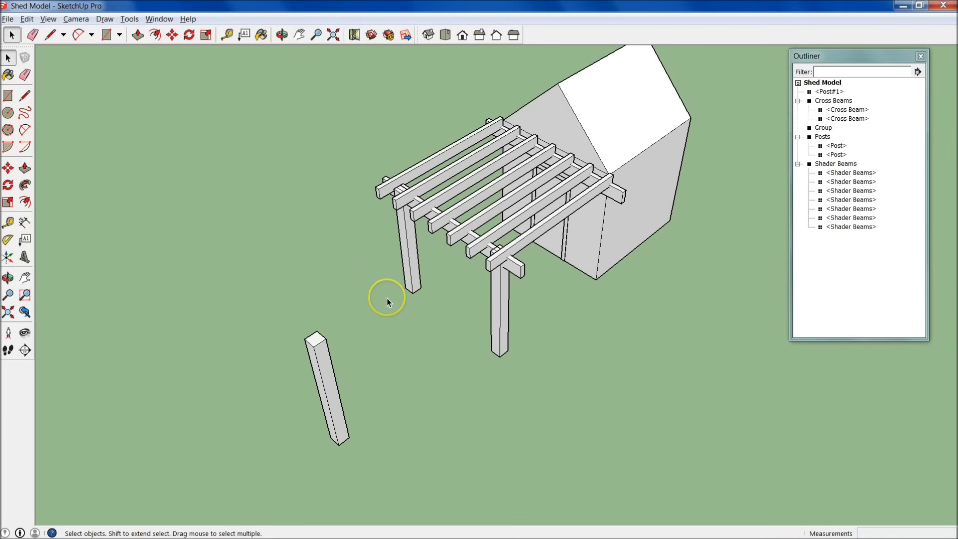